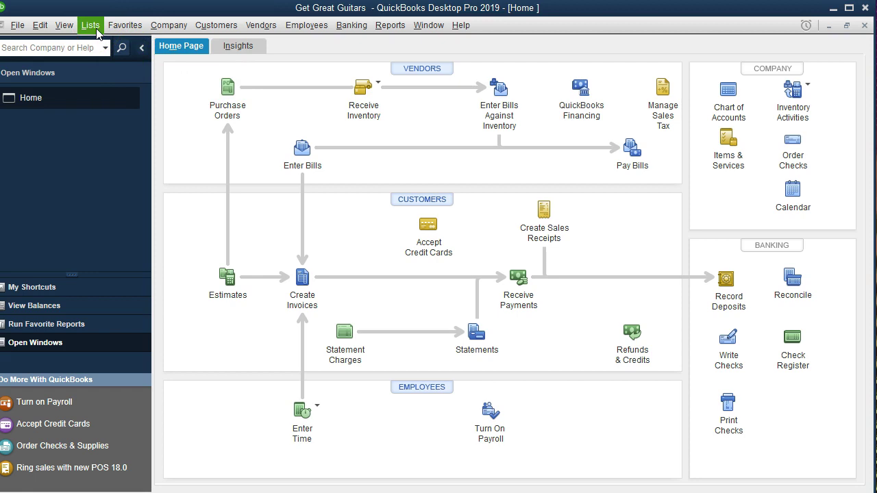
# Open the Item List for the company file
pyautogui.click(97, 30)
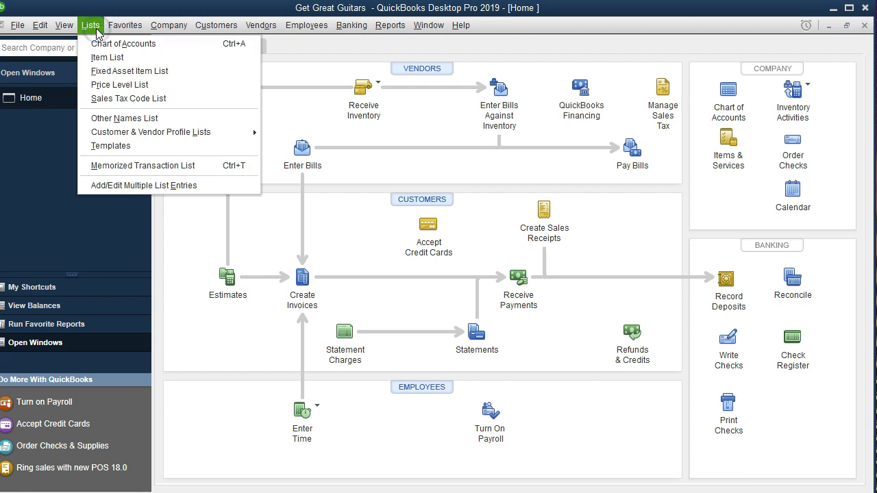
pyautogui.click(136, 62)
pyautogui.click(141, 73)
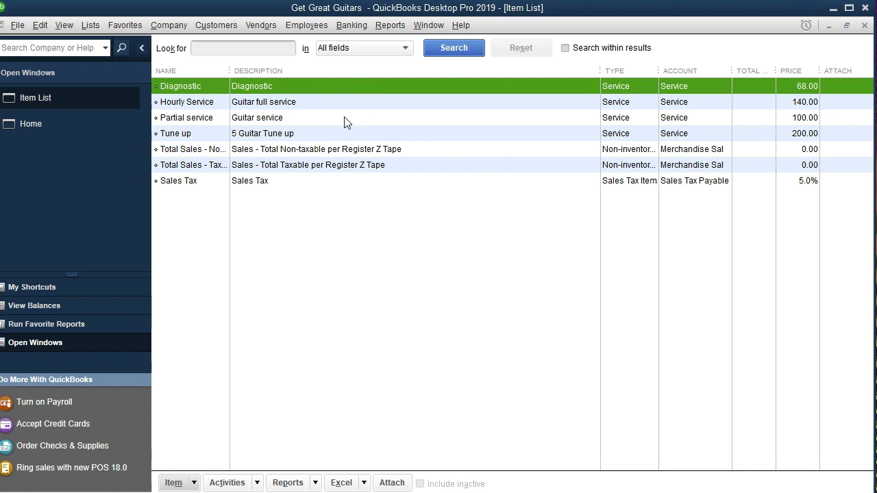
# Examine a blank new item form as Service and as Inventory Part, and close it without saving
pyautogui.click(195, 483)
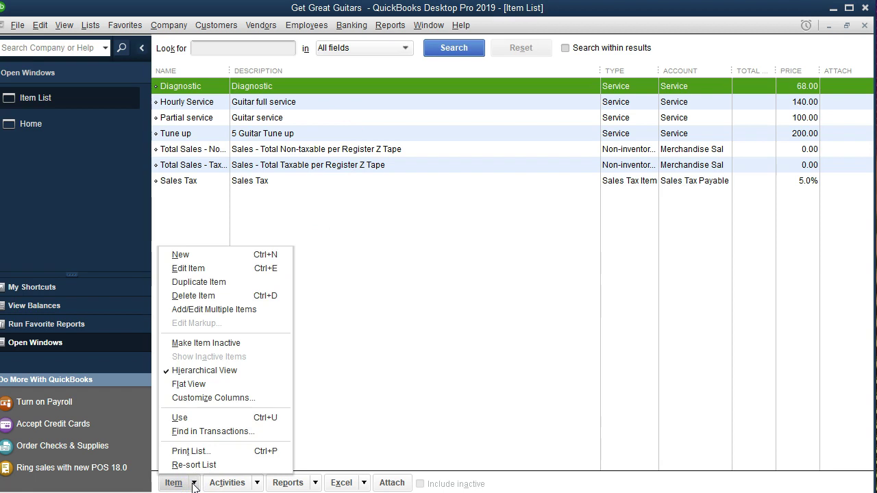
pyautogui.click(219, 282)
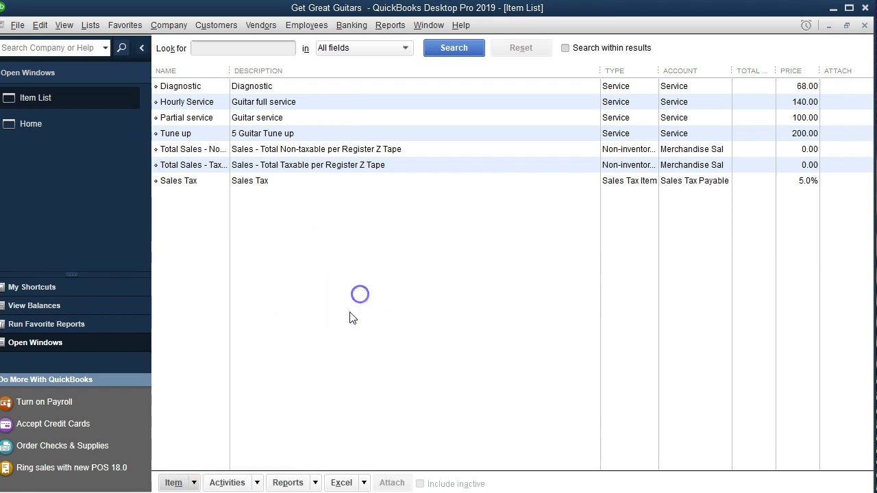
pyautogui.click(194, 483)
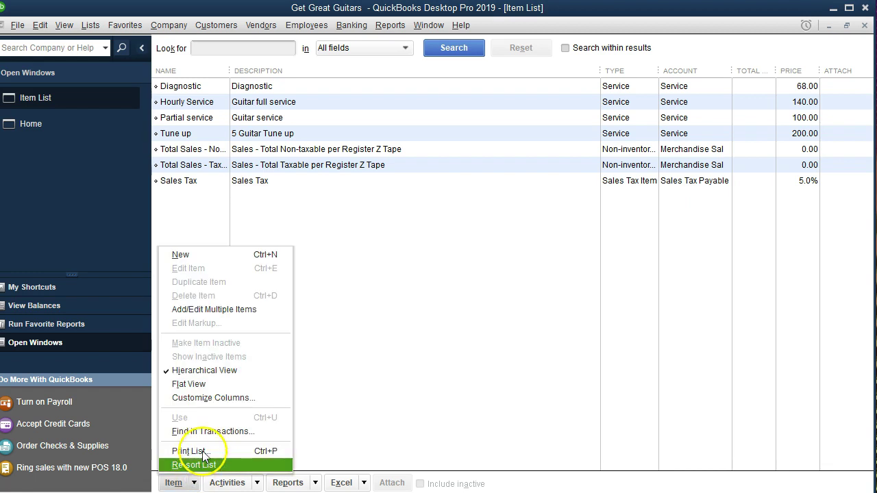
pyautogui.click(211, 257)
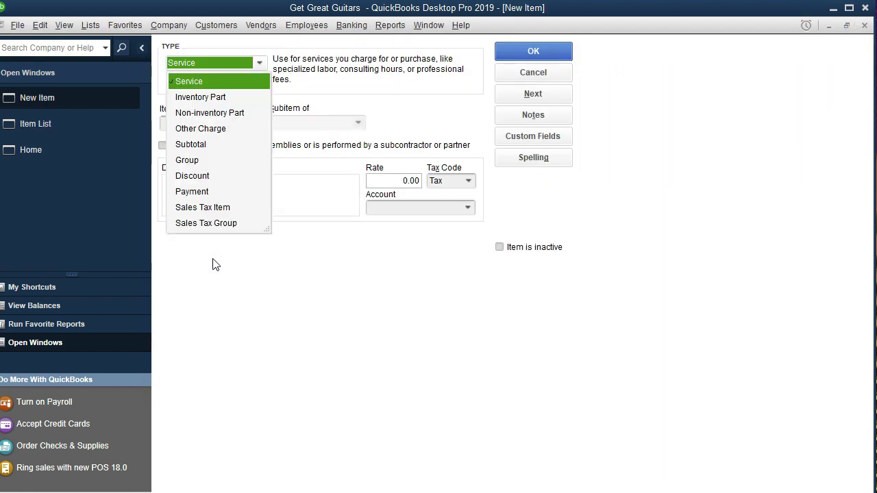
pyautogui.click(212, 265)
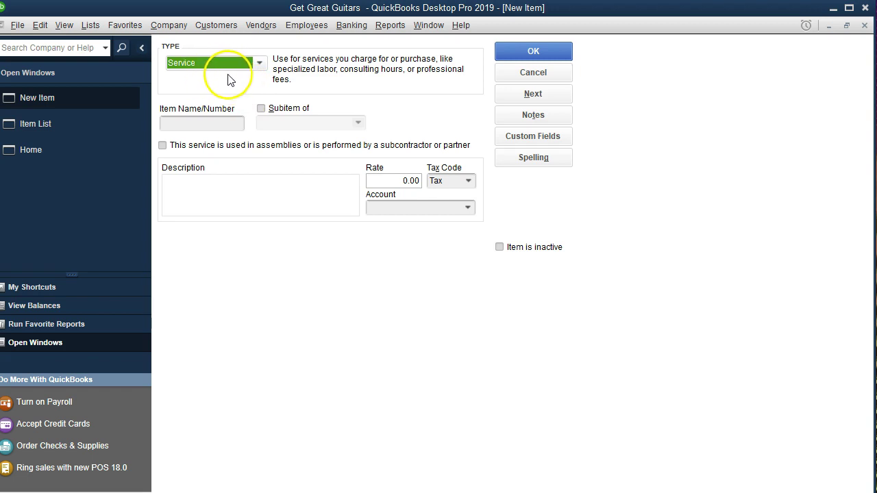
pyautogui.click(260, 64)
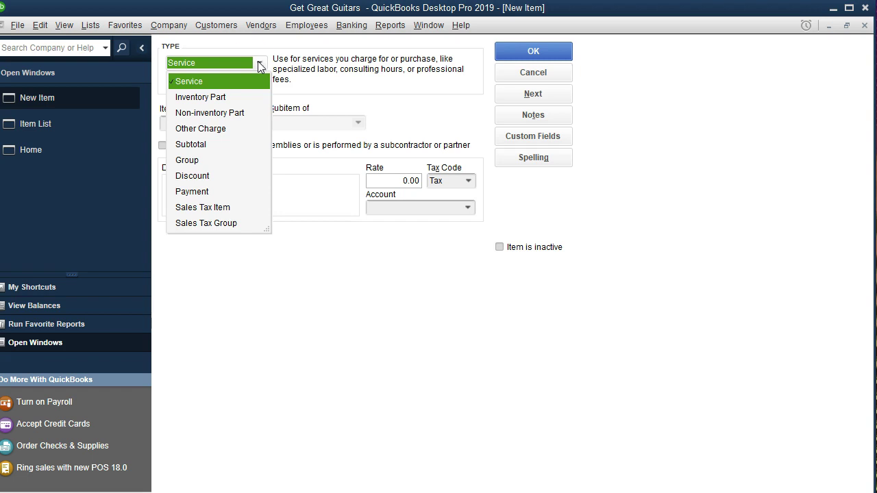
pyautogui.click(228, 97)
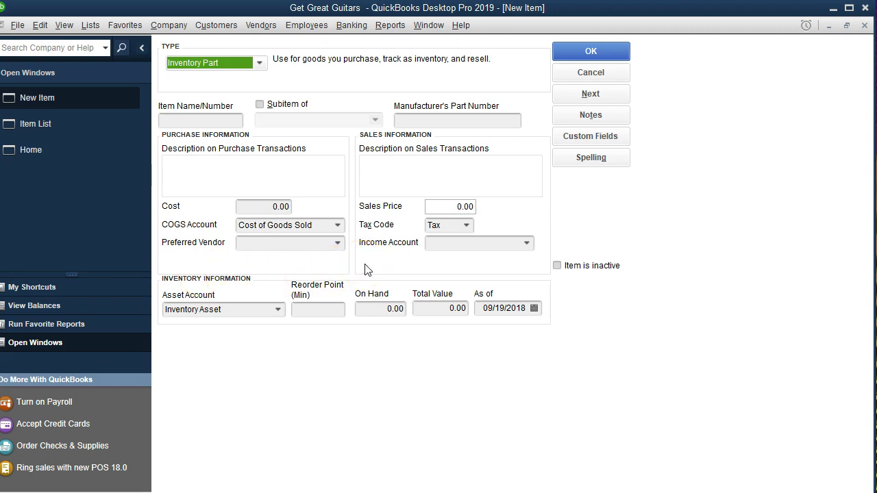
pyautogui.click(259, 66)
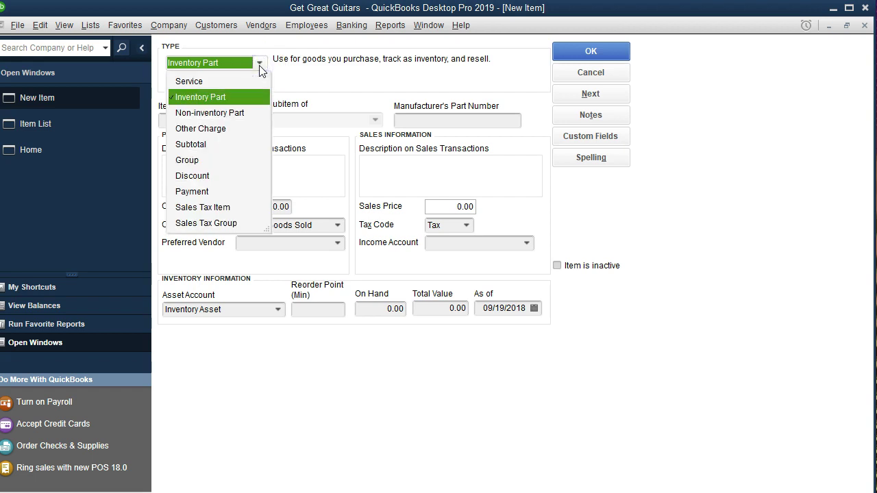
pyautogui.click(251, 81)
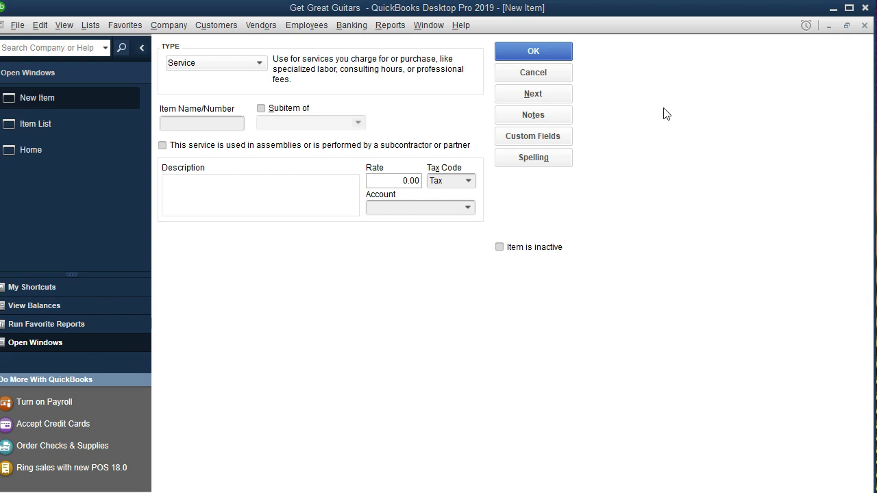
pyautogui.click(866, 27)
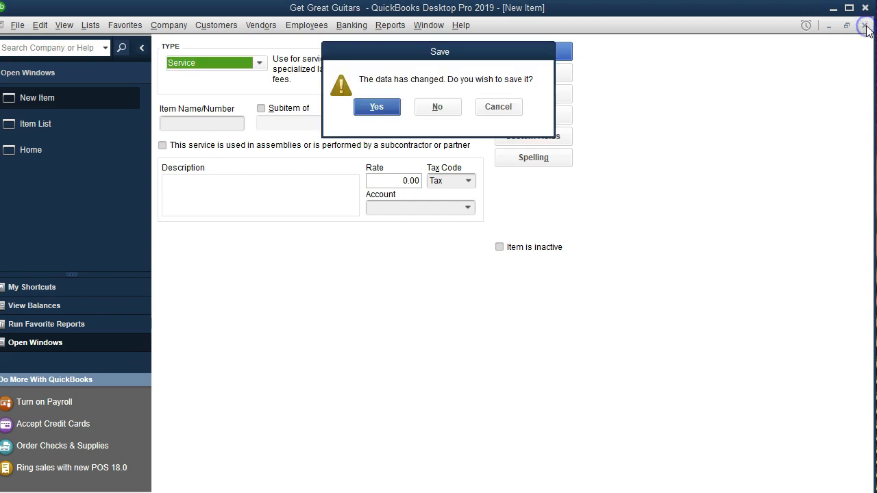
pyautogui.click(437, 107)
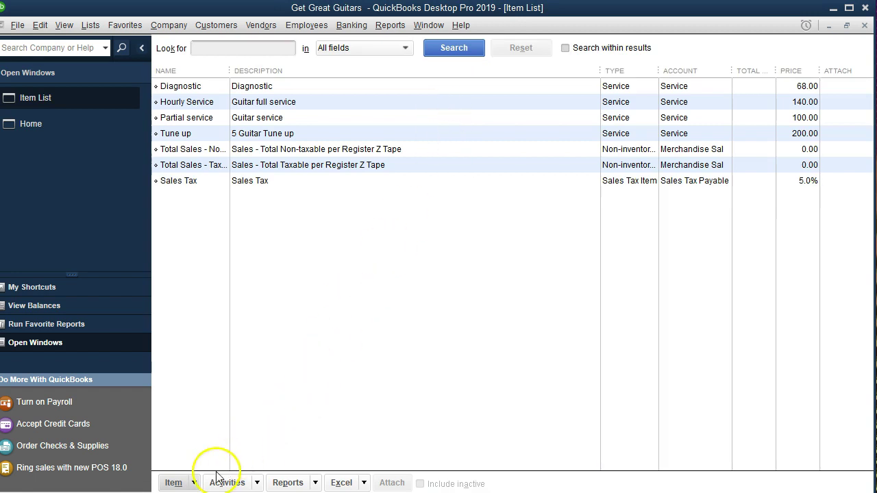
# Start adding and editing multiple items and switch the list being edited to Inventory Parts
pyautogui.click(195, 484)
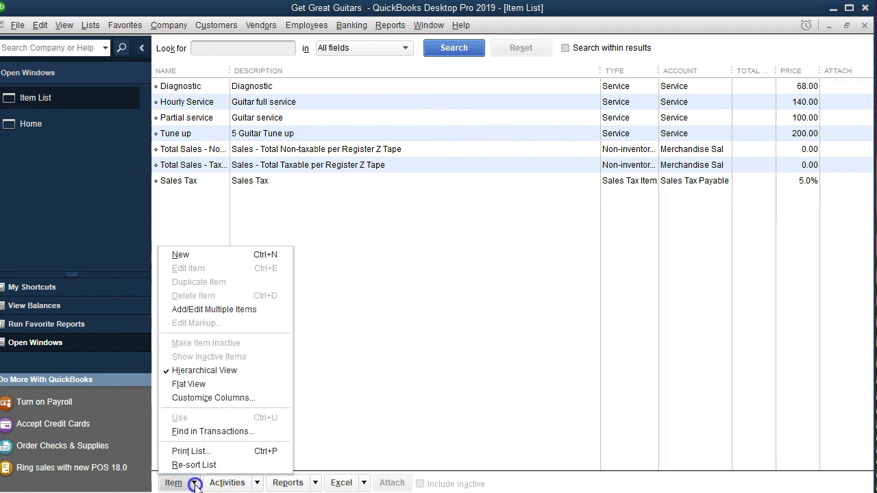
pyautogui.click(236, 315)
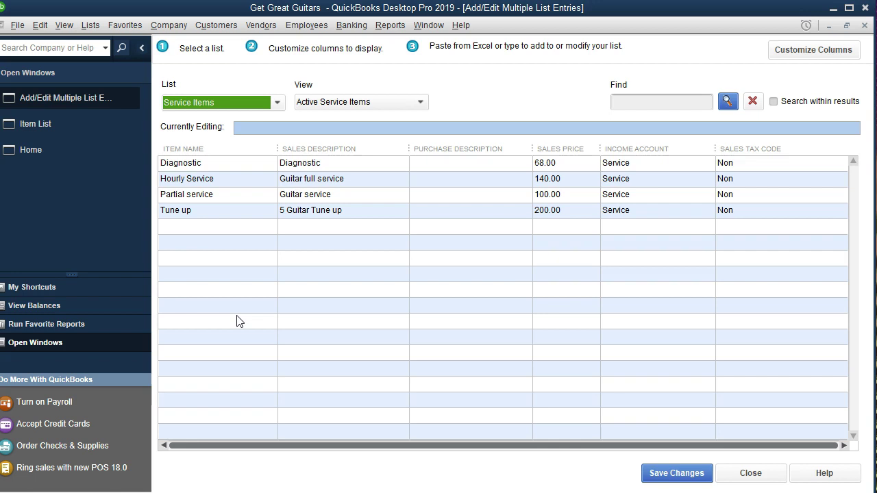
pyautogui.click(278, 104)
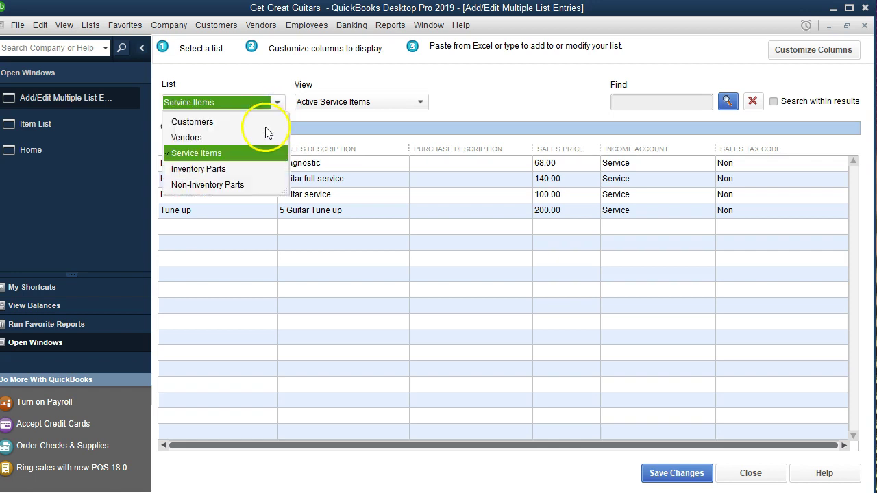
pyautogui.click(229, 172)
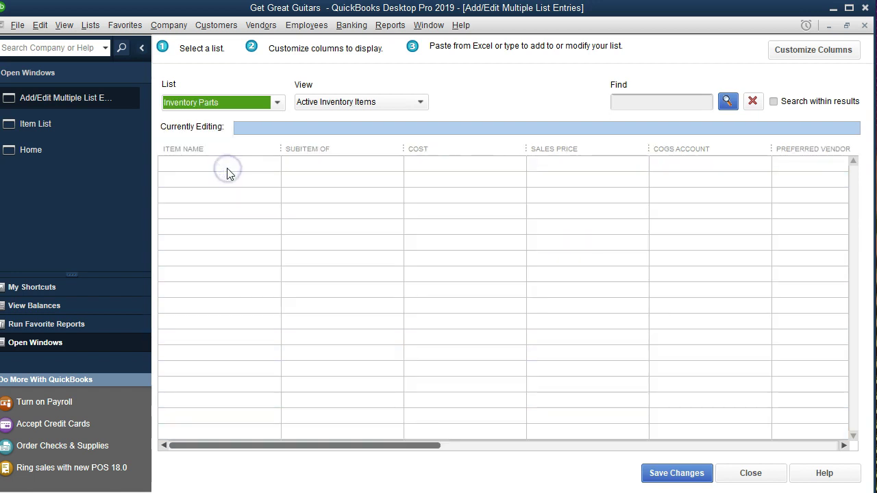
pyautogui.click(194, 149)
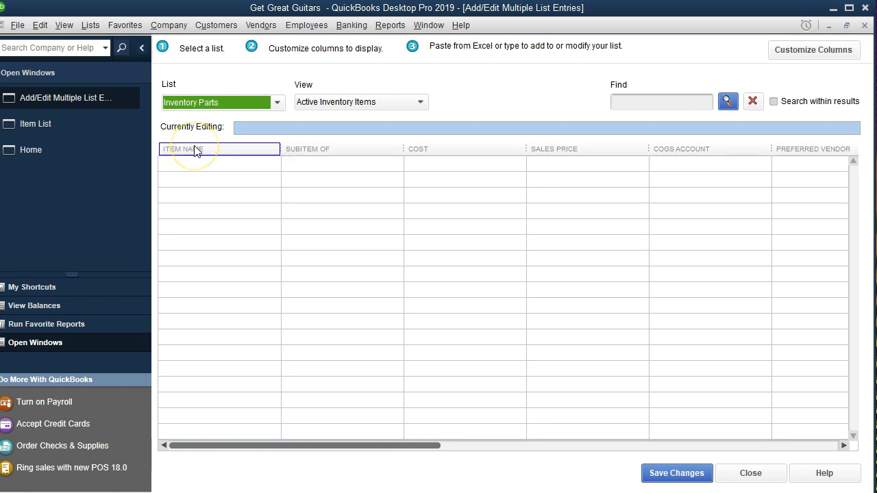
pyautogui.click(303, 148)
pyautogui.click(416, 150)
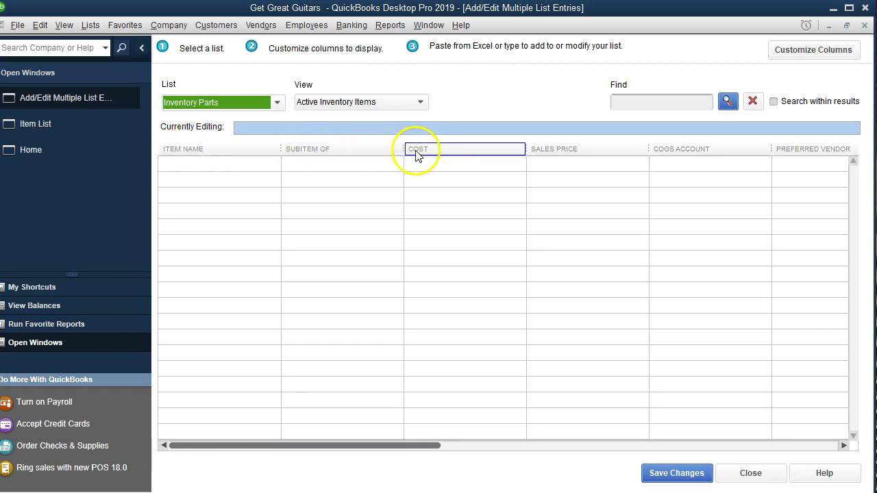
pyautogui.click(548, 152)
pyautogui.click(659, 158)
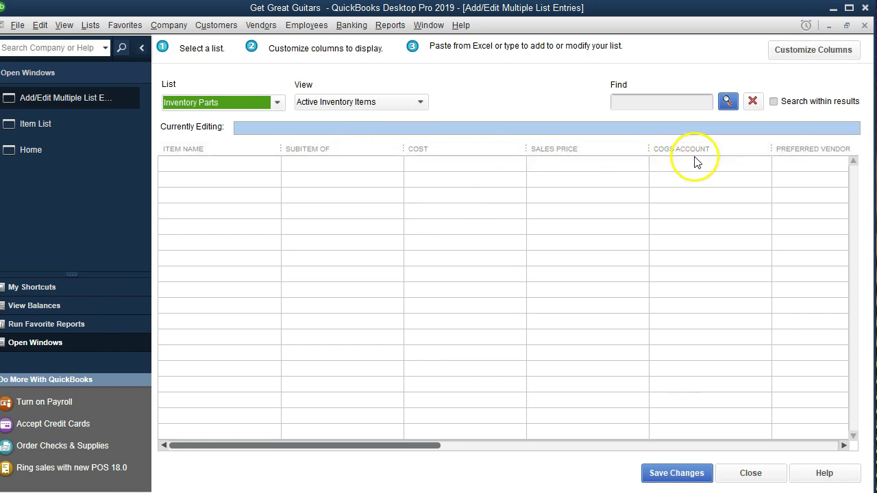
pyautogui.click(795, 156)
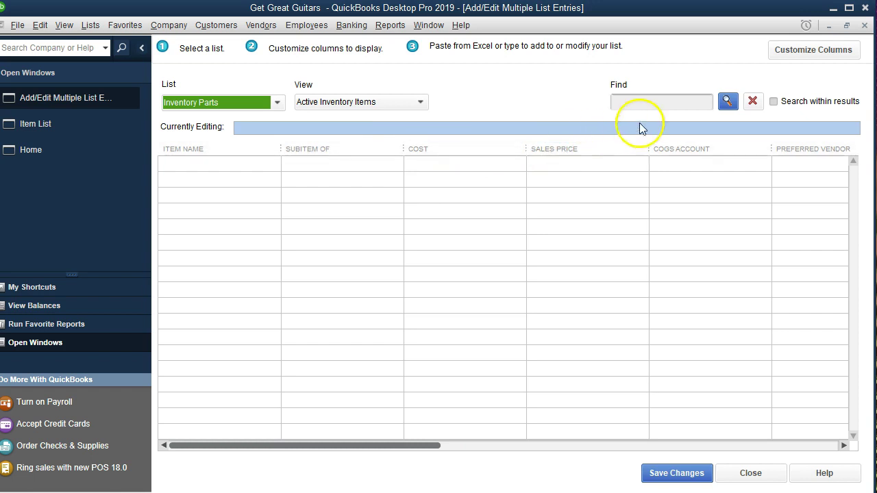
# Customize the inventory parts grid by adding Sales Description to the chosen columns
pyautogui.click(800, 60)
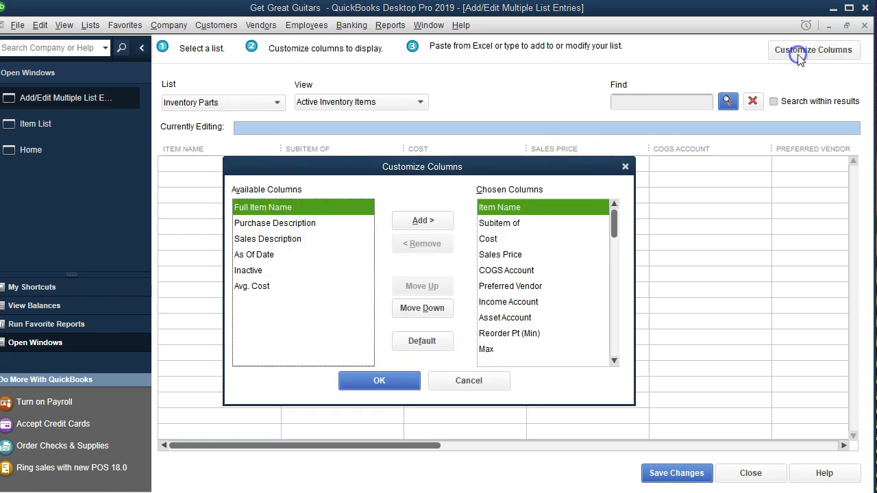
pyautogui.click(266, 212)
pyautogui.click(519, 211)
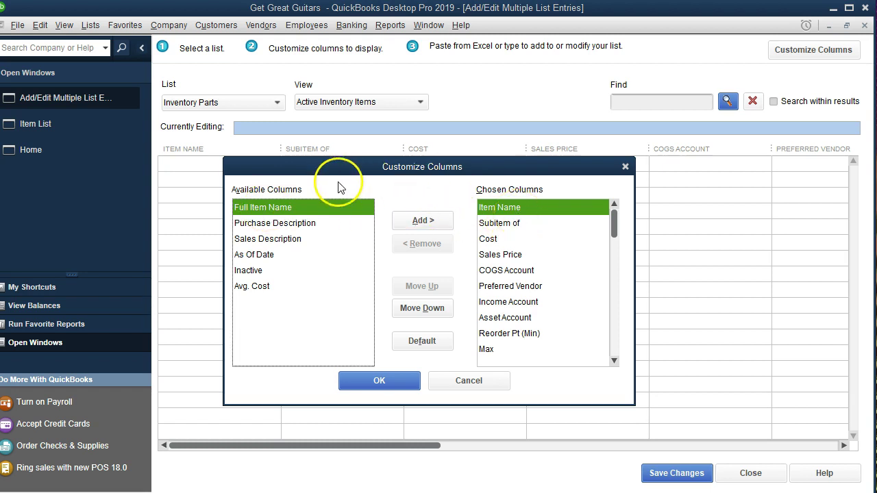
pyautogui.moveTo(326, 175); pyautogui.dragTo(299, 183)
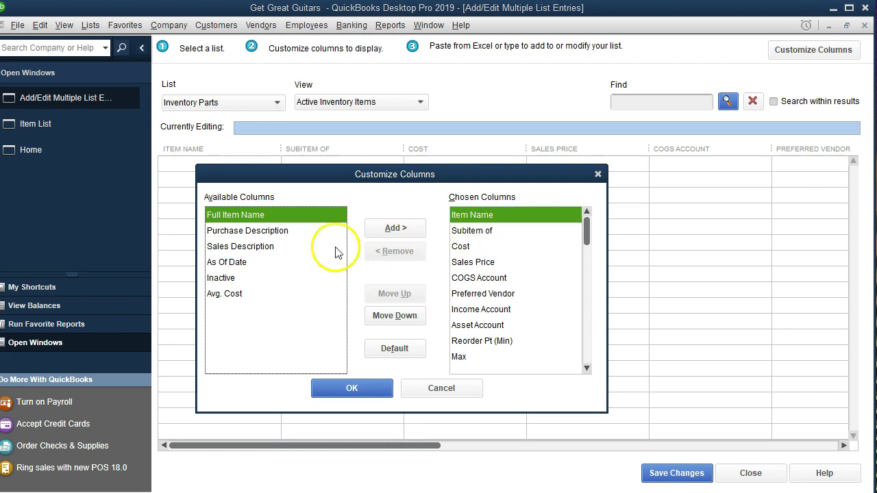
pyautogui.click(270, 252)
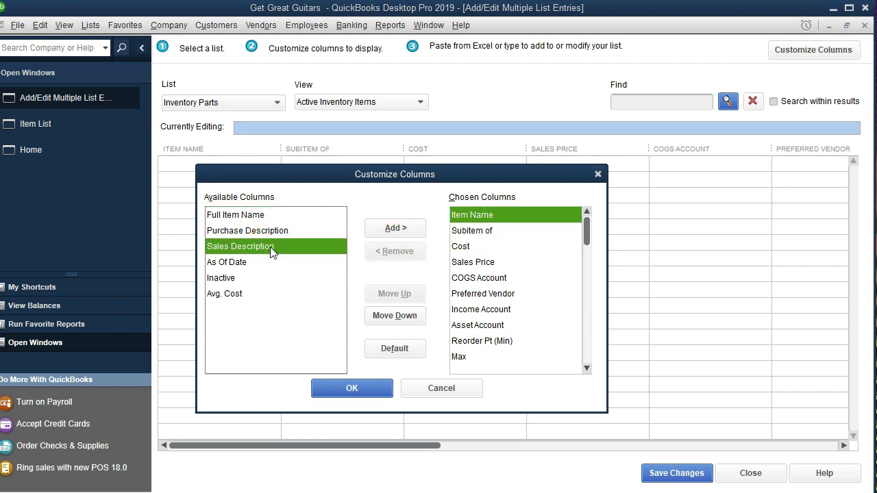
pyautogui.click(390, 230)
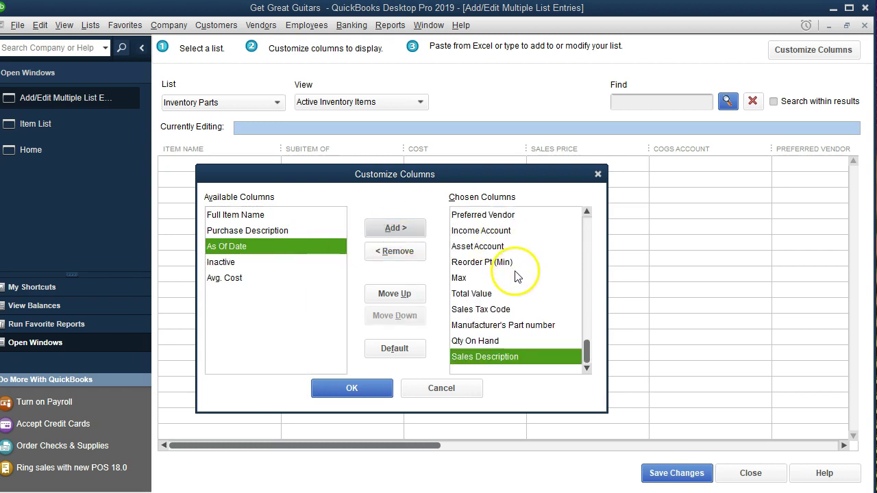
# Reorder the chosen columns so that Sales Description comes directly after Item Name
pyautogui.click(418, 300)
pyautogui.click(418, 301)
pyautogui.click(418, 300)
pyautogui.click(419, 300)
pyautogui.click(419, 300)
pyautogui.click(418, 300)
pyautogui.click(418, 301)
pyautogui.click(419, 300)
pyautogui.click(419, 300)
pyautogui.click(419, 300)
pyautogui.click(418, 300)
pyautogui.click(418, 300)
pyautogui.click(419, 301)
pyautogui.click(419, 300)
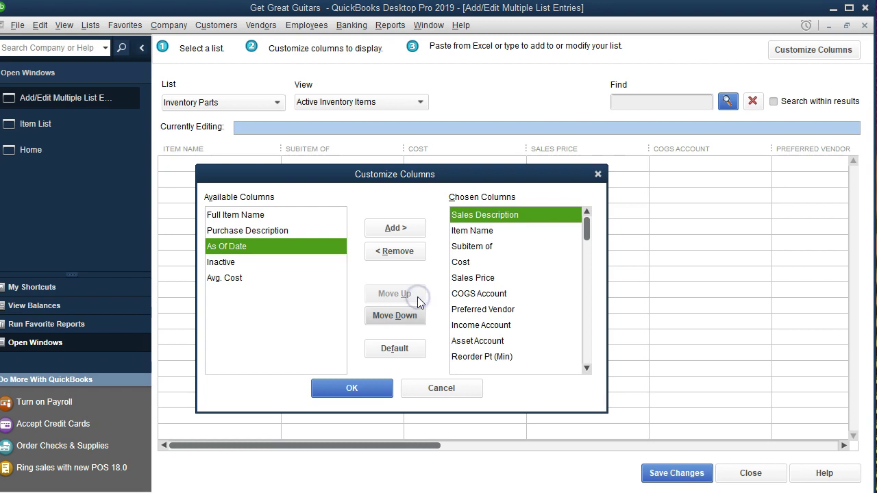
pyautogui.click(420, 318)
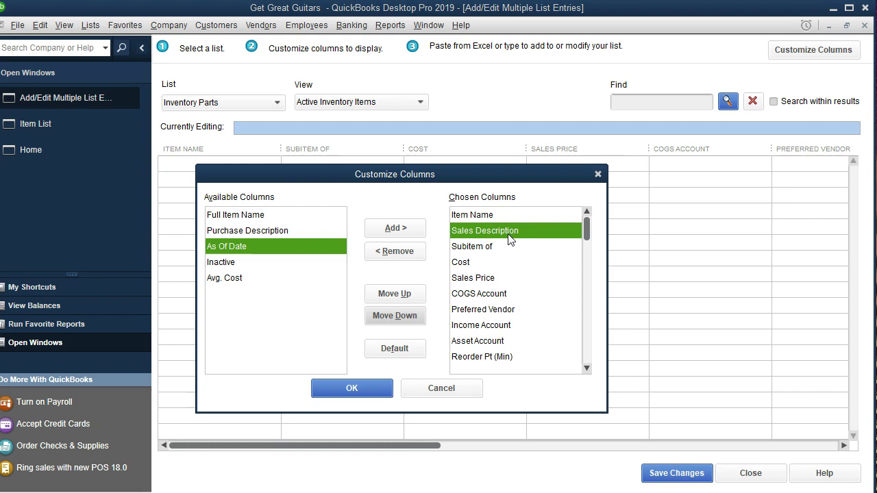
# Add Purchase Description to the chosen columns of the inventory parts grid
pyautogui.click(276, 234)
pyautogui.click(272, 232)
pyautogui.click(401, 232)
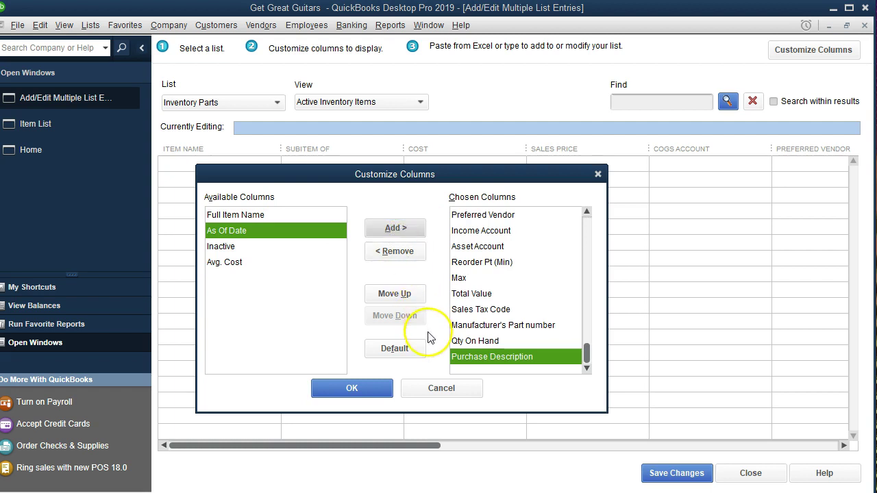
# Reorder the chosen columns so that Purchase Description comes directly after Sales Description
pyautogui.click(404, 295)
pyautogui.click(404, 294)
pyautogui.click(405, 295)
pyautogui.click(404, 295)
pyautogui.click(405, 295)
pyautogui.click(404, 294)
pyautogui.click(405, 295)
pyautogui.click(404, 295)
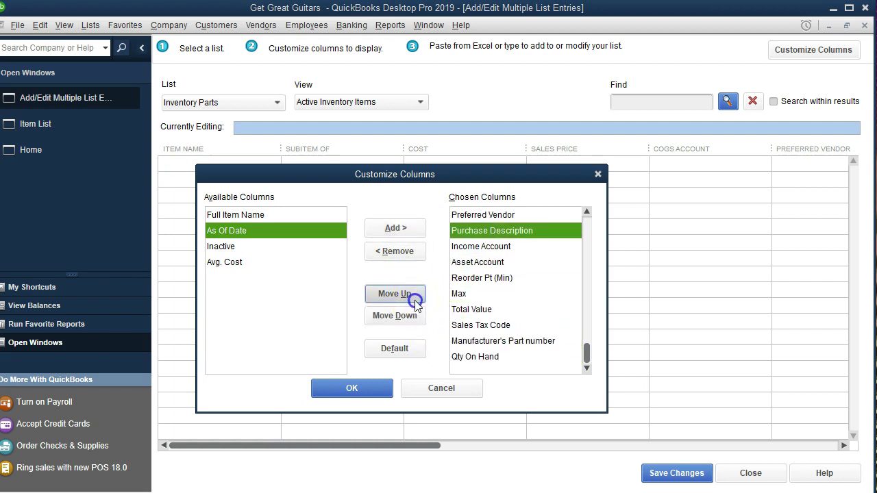
pyautogui.click(414, 302)
pyautogui.click(414, 301)
pyautogui.click(415, 302)
pyautogui.click(415, 302)
pyautogui.click(415, 302)
pyautogui.click(415, 301)
pyautogui.click(414, 302)
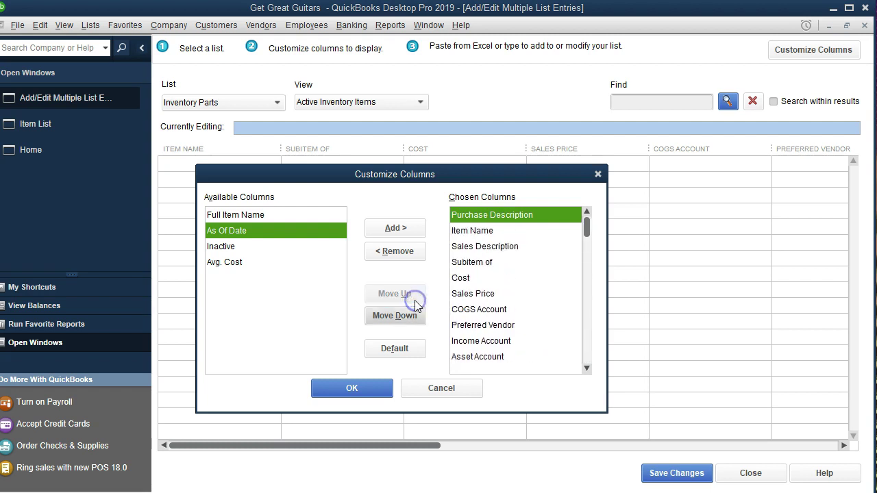
pyautogui.click(414, 316)
pyautogui.click(415, 316)
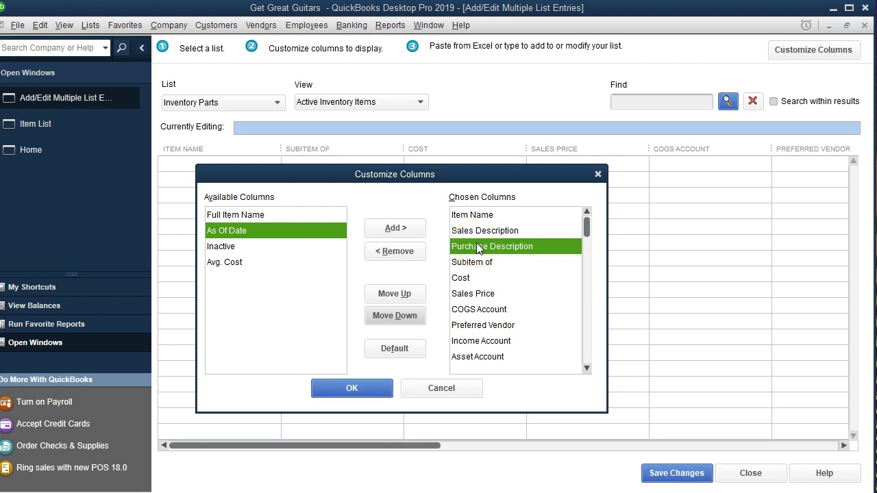
# Reorder the chosen columns so that Cost and Sales Price come directly after Purchase Description
pyautogui.click(470, 277)
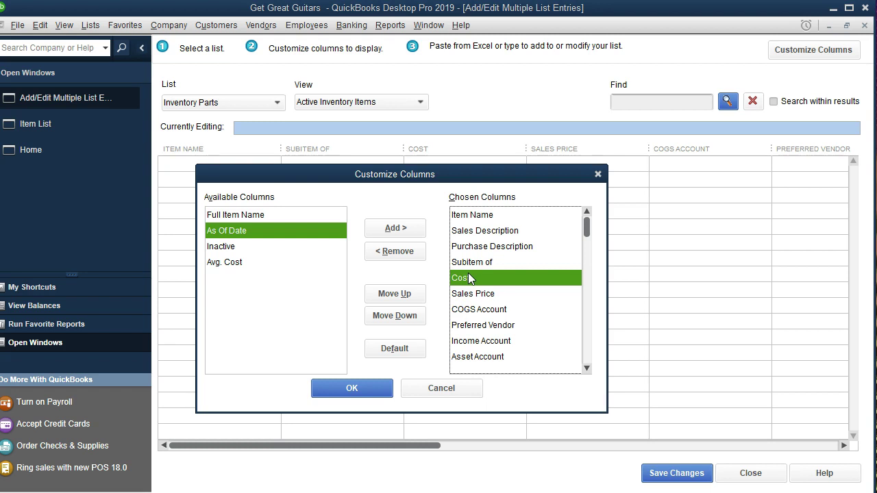
pyautogui.click(420, 295)
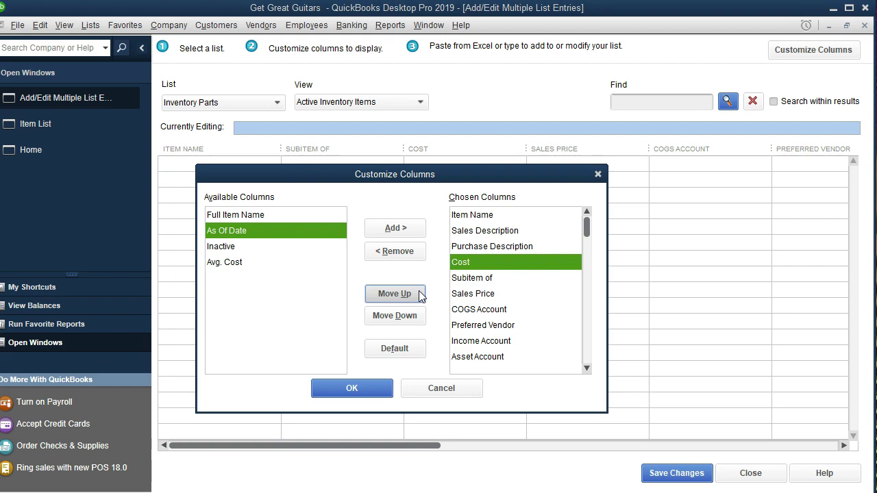
pyautogui.click(461, 296)
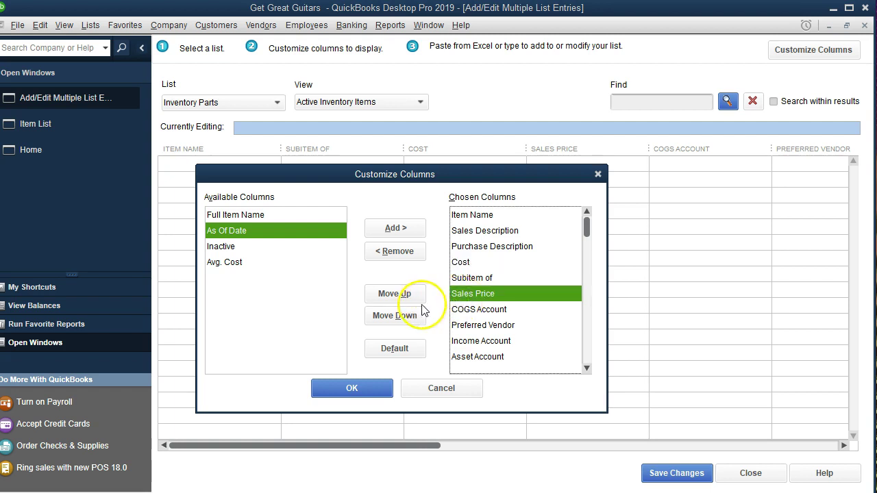
pyautogui.click(400, 296)
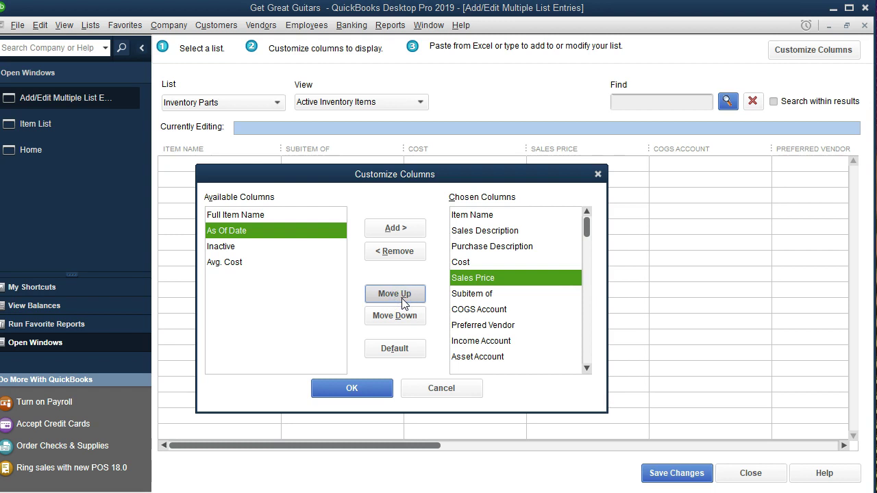
# Move COGS Account and Income Account up the chosen columns so that they directly follow Sales Price
pyautogui.click(469, 312)
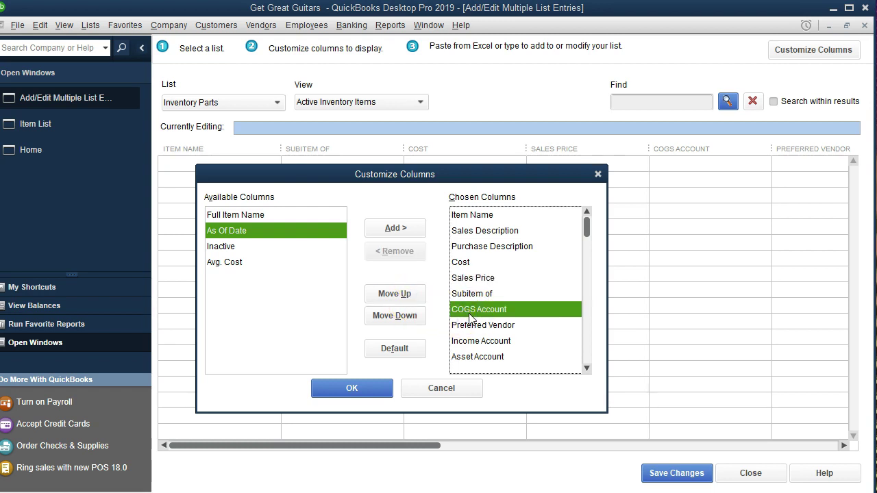
pyautogui.click(407, 298)
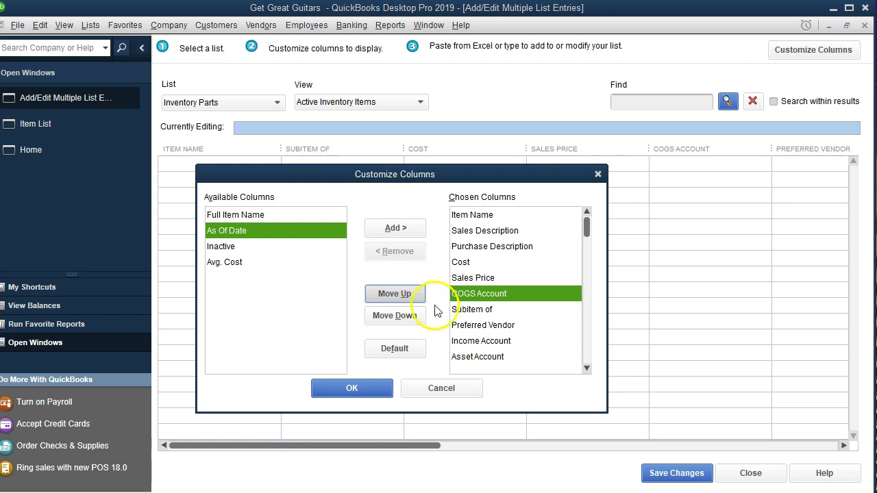
pyautogui.click(464, 342)
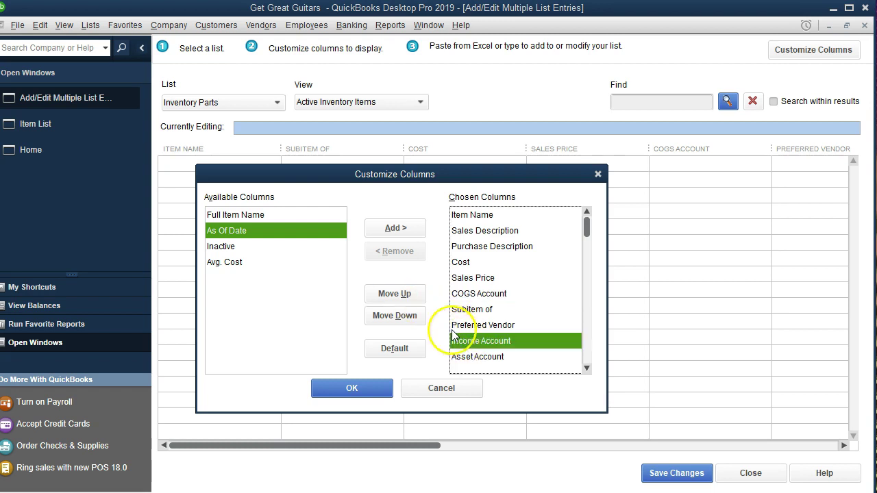
pyautogui.click(414, 296)
pyautogui.click(413, 295)
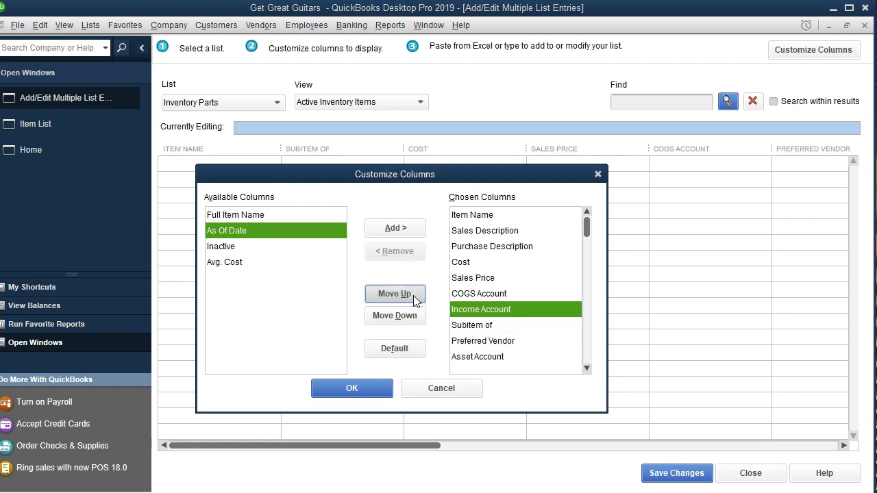
# Move Asset Account up the chosen columns so that it comes directly after Income Account
pyautogui.click(473, 356)
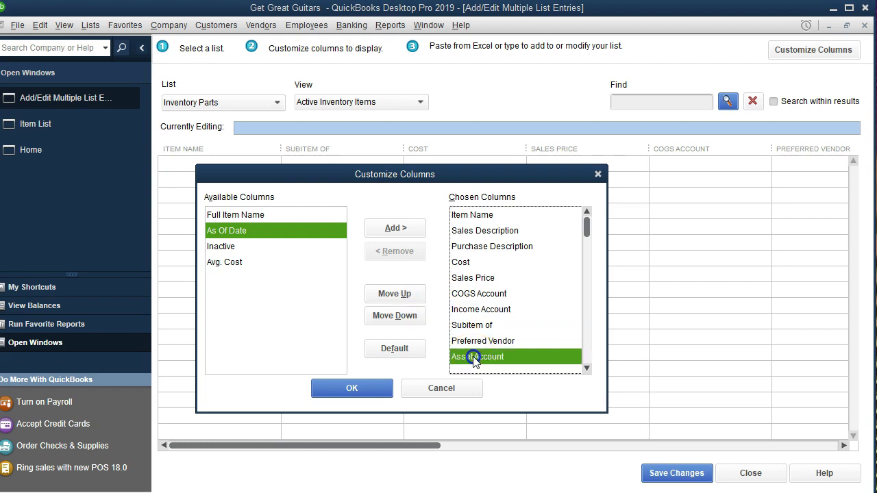
pyautogui.click(414, 296)
pyautogui.click(415, 295)
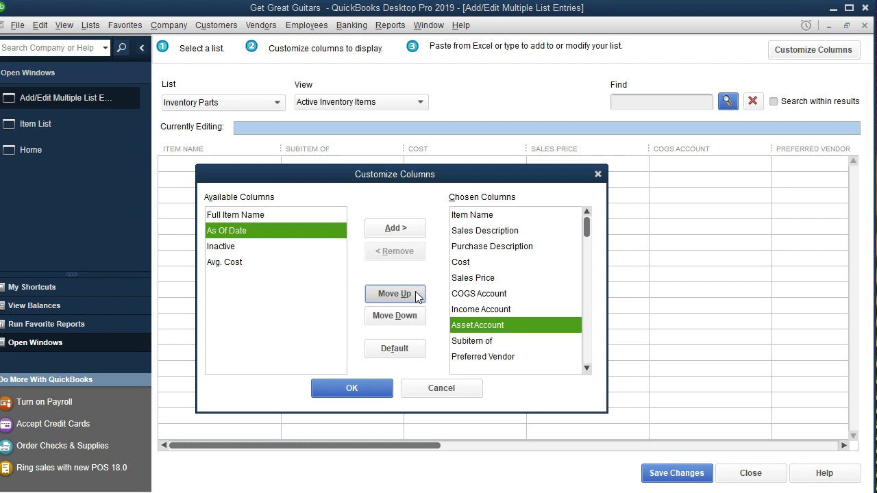
# Move Sales Tax Code up the chosen columns so that it comes directly after Asset Account
pyautogui.scroll(-1, 480, 295)
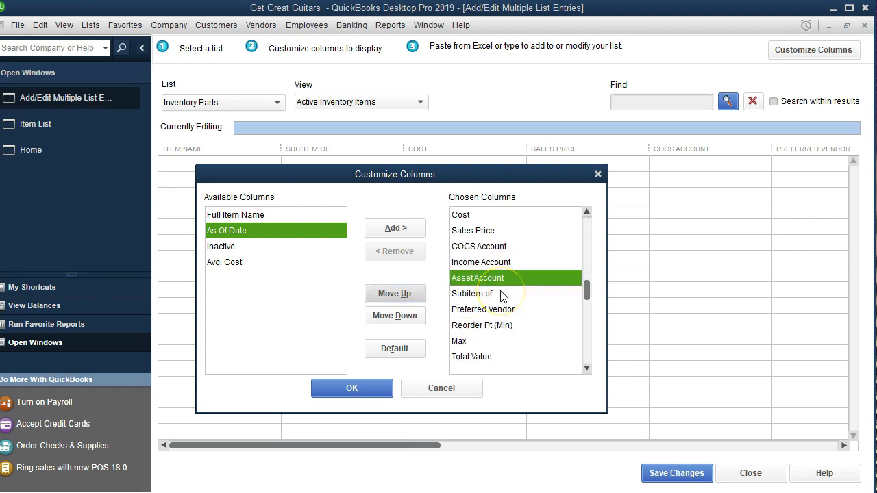
pyautogui.scroll(-1, 501, 296)
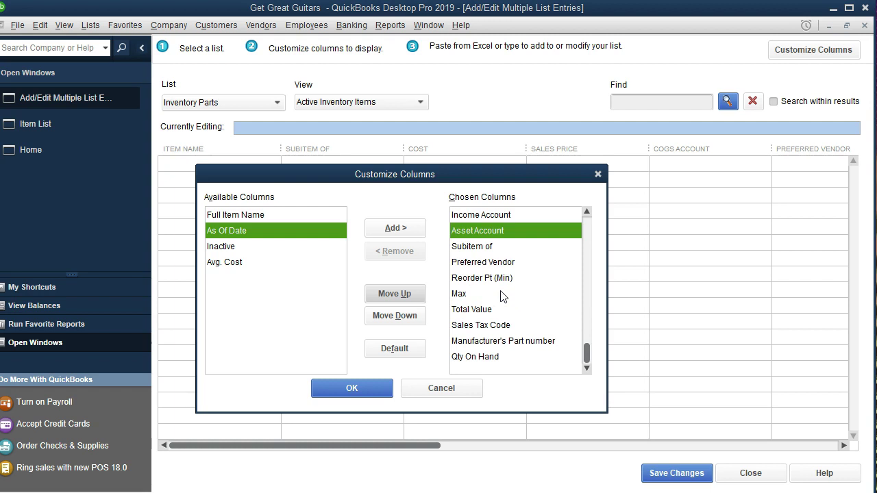
pyautogui.click(492, 325)
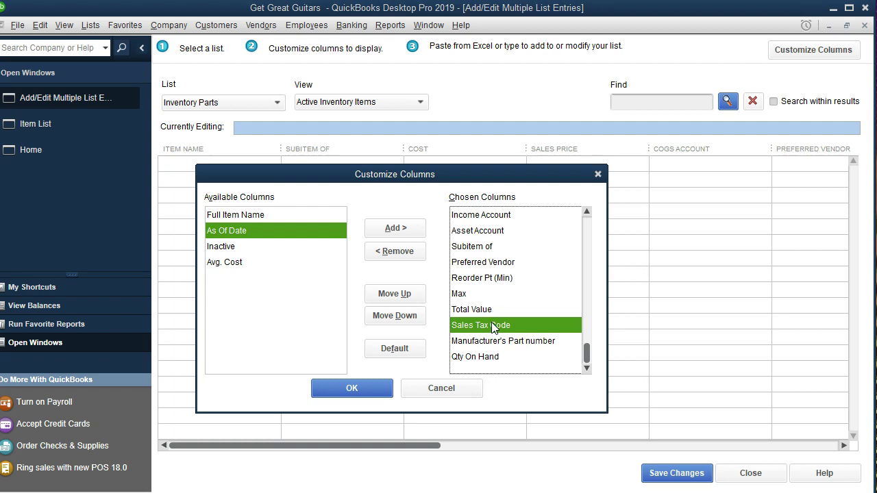
pyautogui.click(394, 295)
pyautogui.click(395, 294)
pyautogui.click(395, 295)
pyautogui.click(395, 295)
pyautogui.click(395, 295)
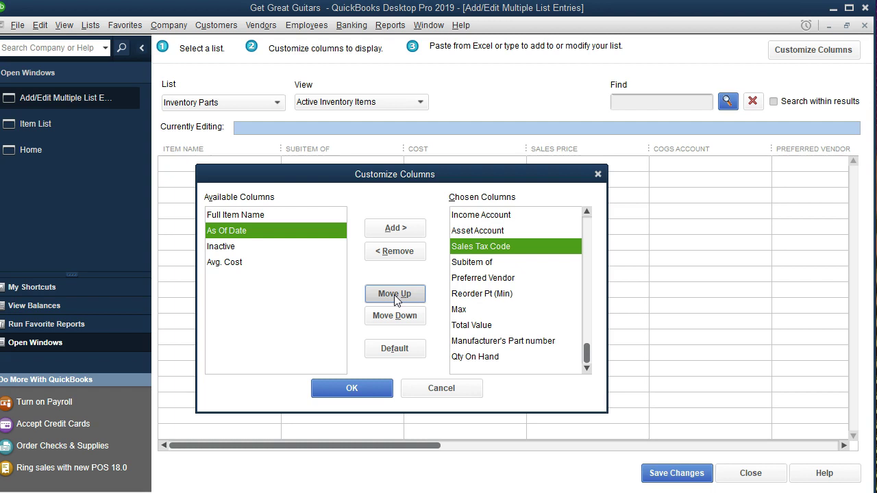
# Move Qty On Hand up the chosen columns so that it comes directly after Sales Tax Code
pyautogui.click(491, 357)
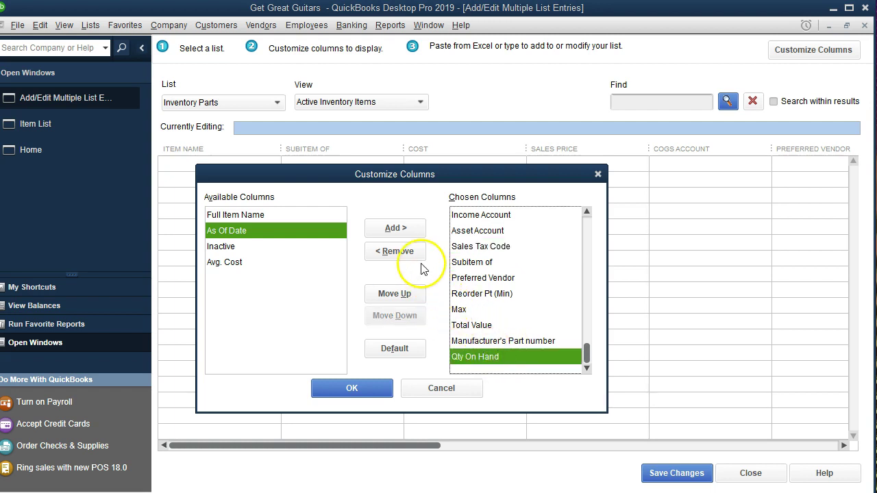
pyautogui.click(410, 294)
pyautogui.click(412, 295)
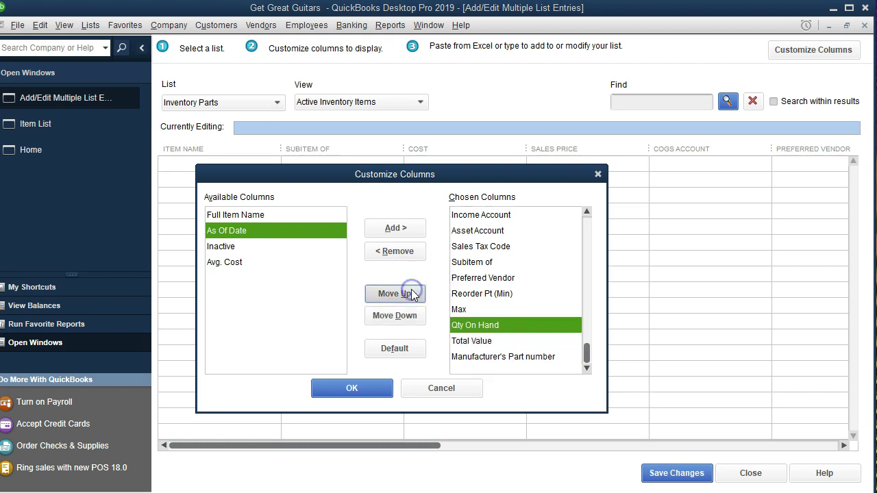
pyautogui.click(412, 295)
pyautogui.click(412, 295)
pyautogui.click(412, 294)
pyautogui.click(412, 295)
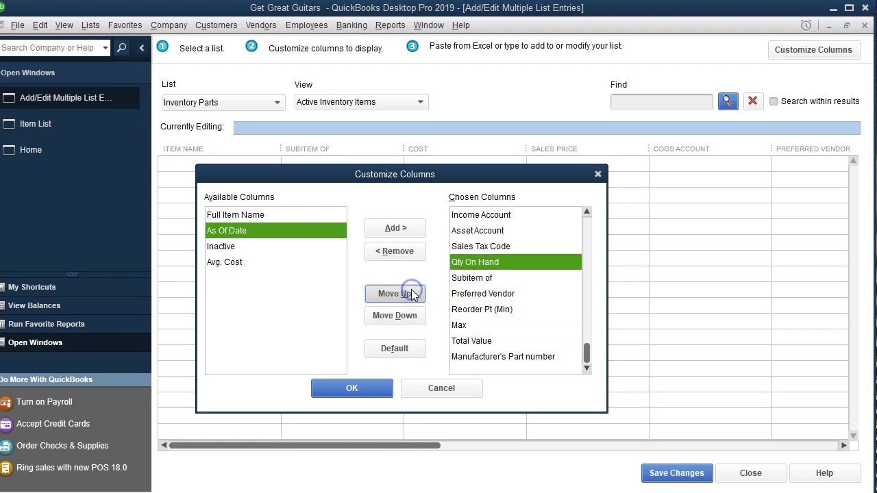
pyautogui.click(545, 492)
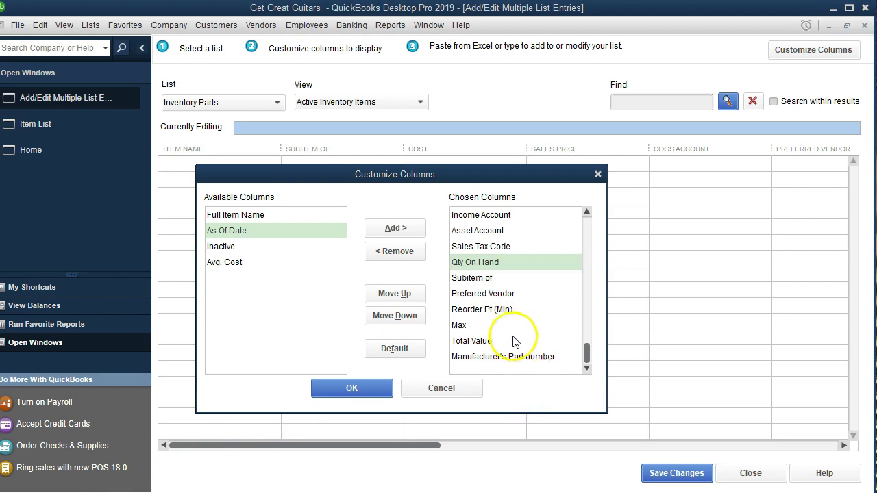
# Remove Subitem of, Preferred Vendor, Reorder Pt (Min), Max, Total Value and Manufacturer's Part number from the chosen columns
pyautogui.click(468, 282)
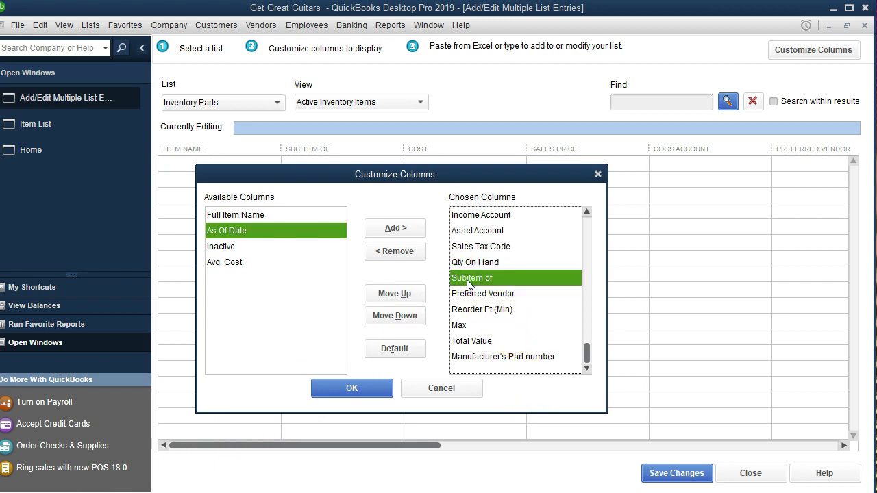
pyautogui.click(403, 314)
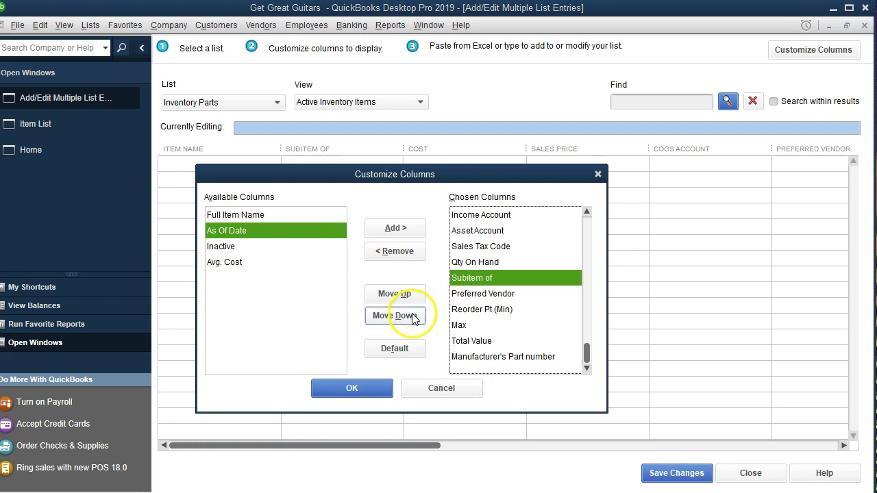
pyautogui.click(393, 251)
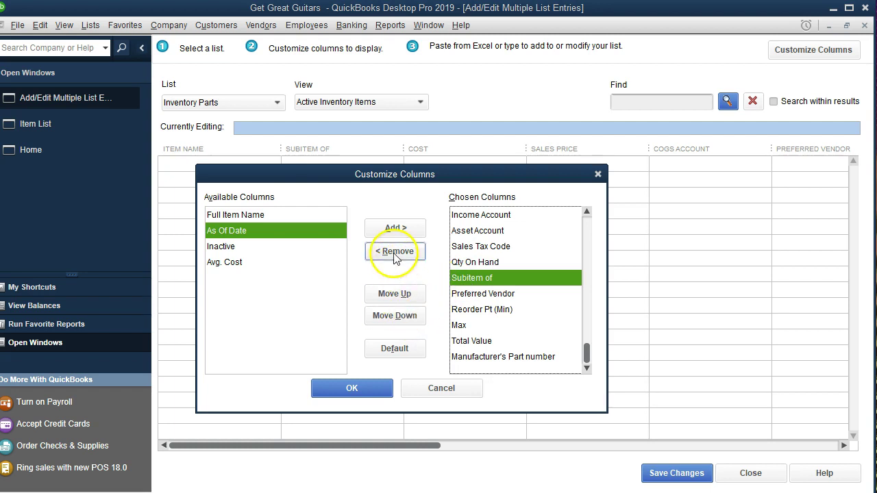
pyautogui.click(393, 253)
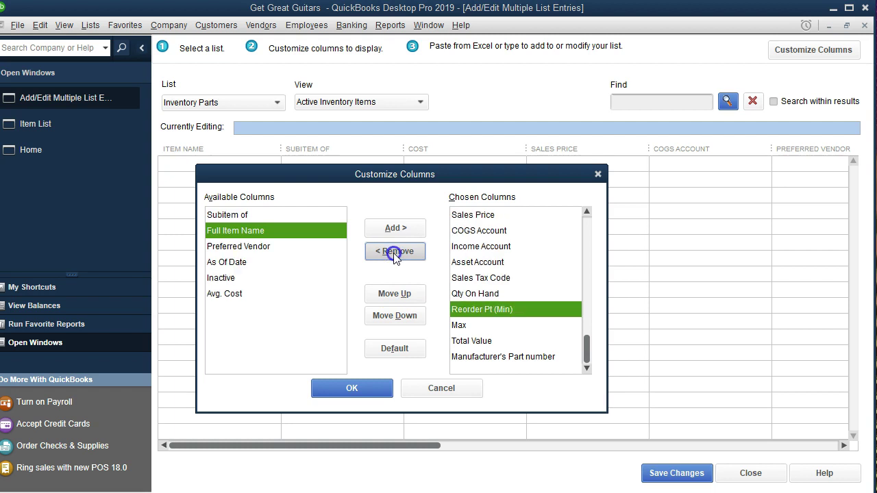
pyautogui.click(393, 253)
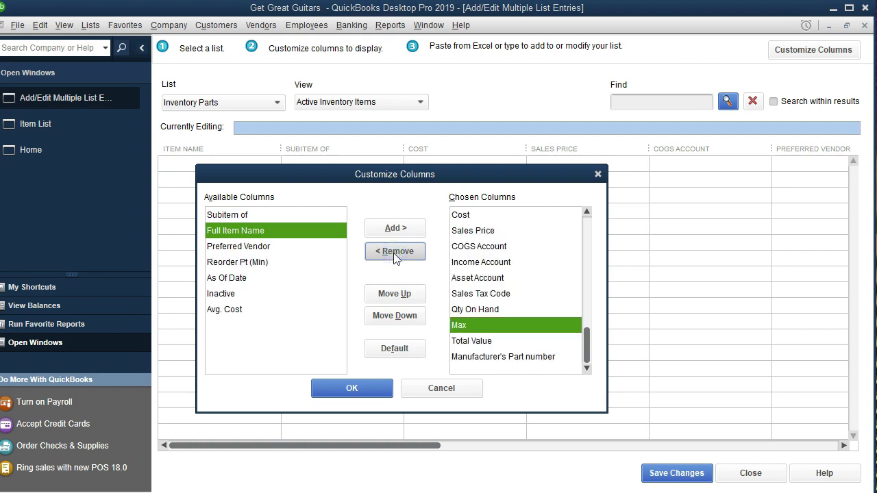
pyautogui.click(393, 253)
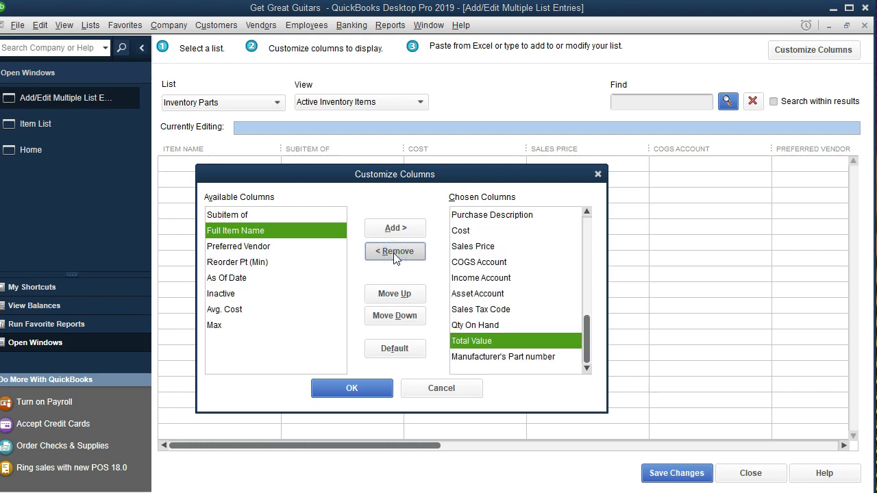
pyautogui.click(394, 251)
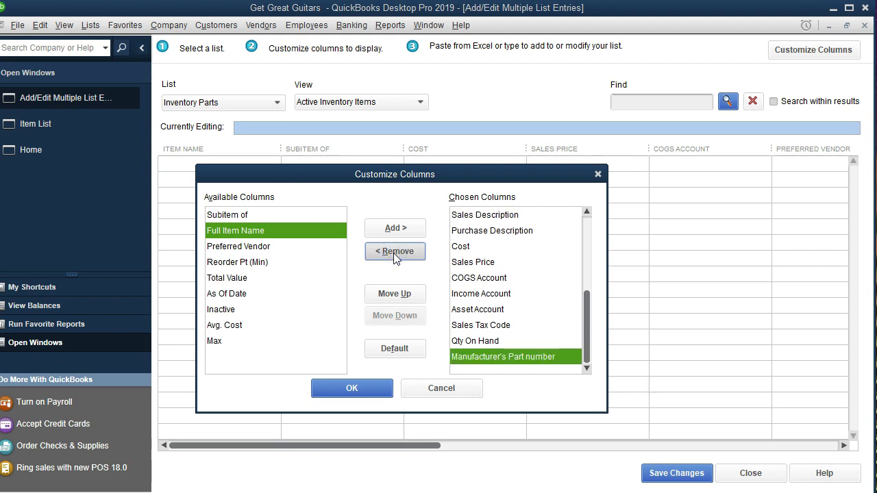
pyautogui.click(393, 251)
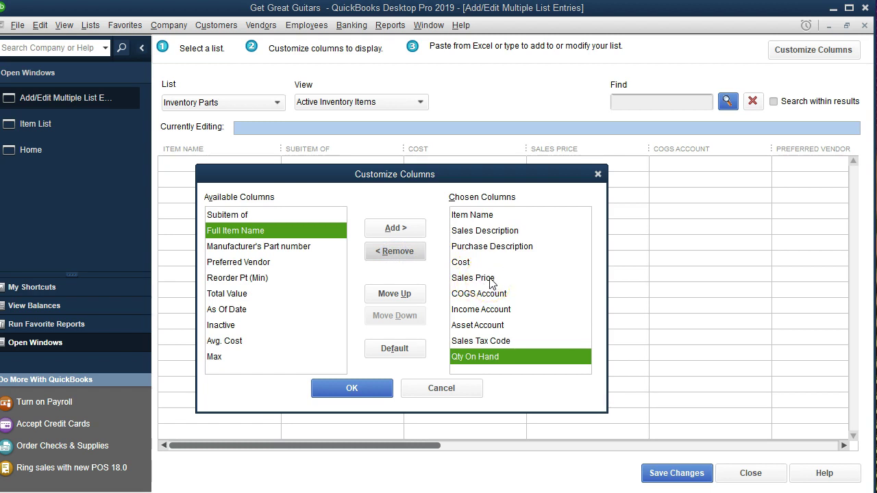
# Review the chosen columns one by one, from Item Name through Qty On Hand
pyautogui.click(478, 216)
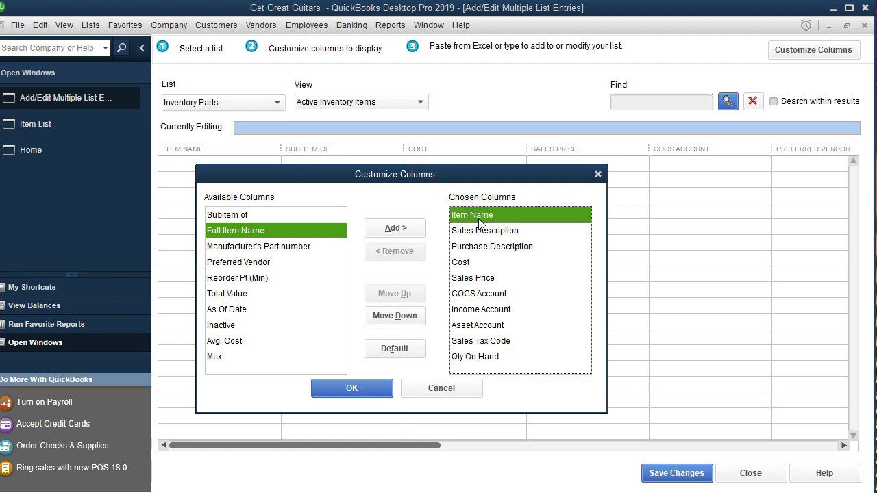
pyautogui.click(531, 263)
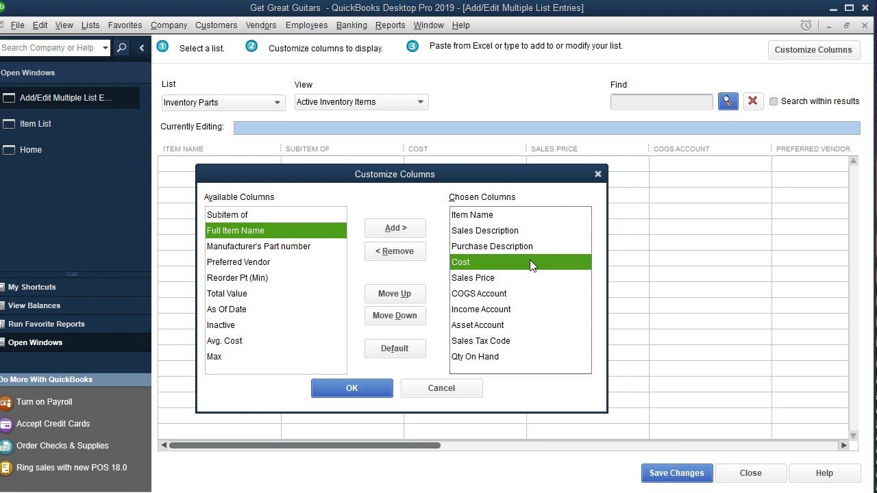
pyautogui.click(530, 266)
pyautogui.click(531, 279)
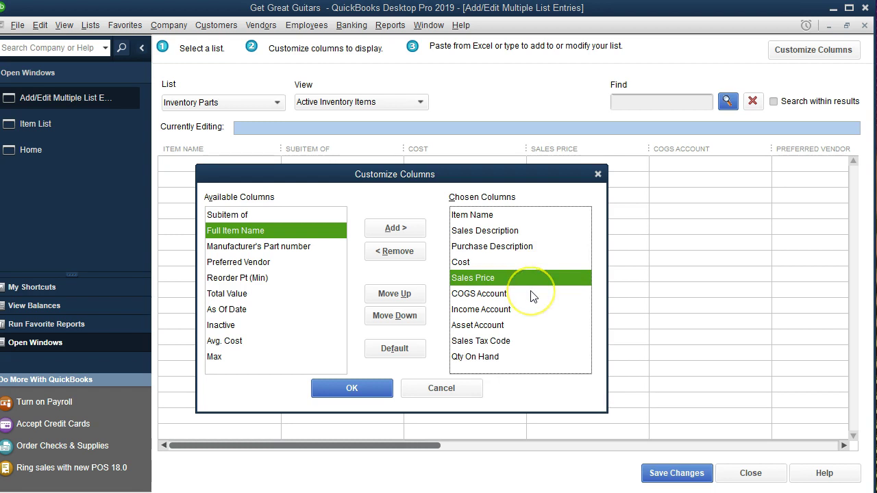
pyautogui.click(532, 294)
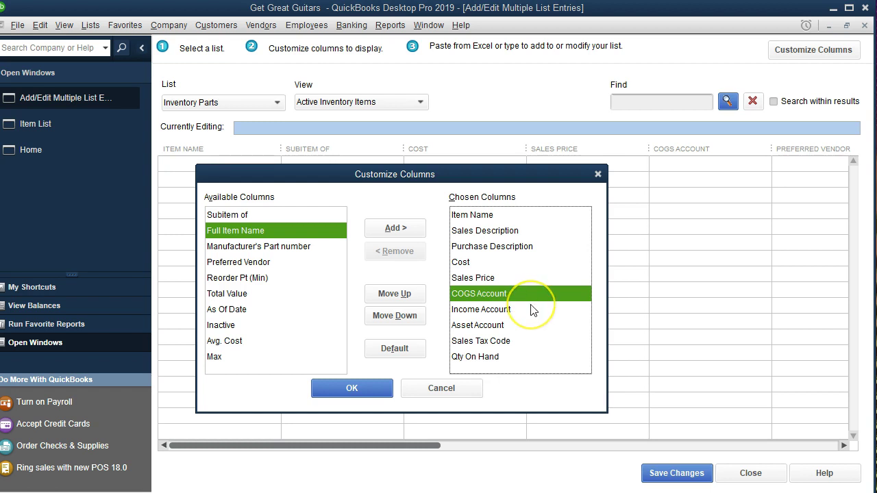
pyautogui.click(532, 310)
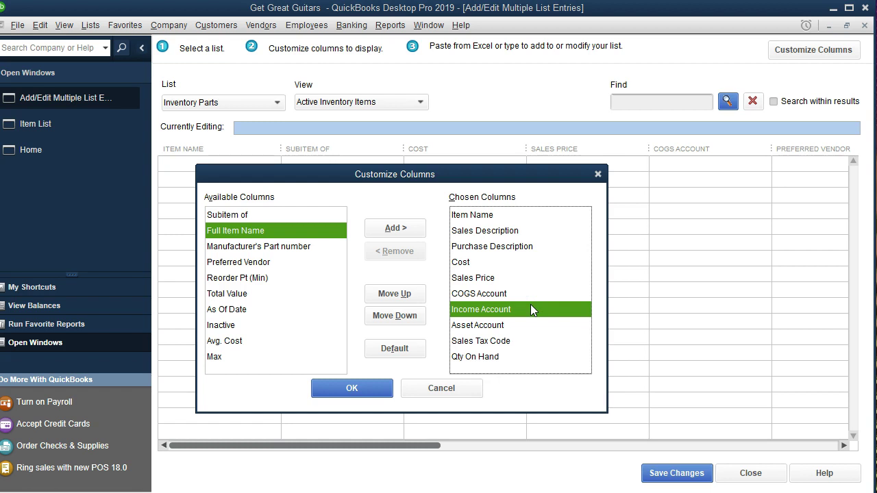
pyautogui.click(530, 325)
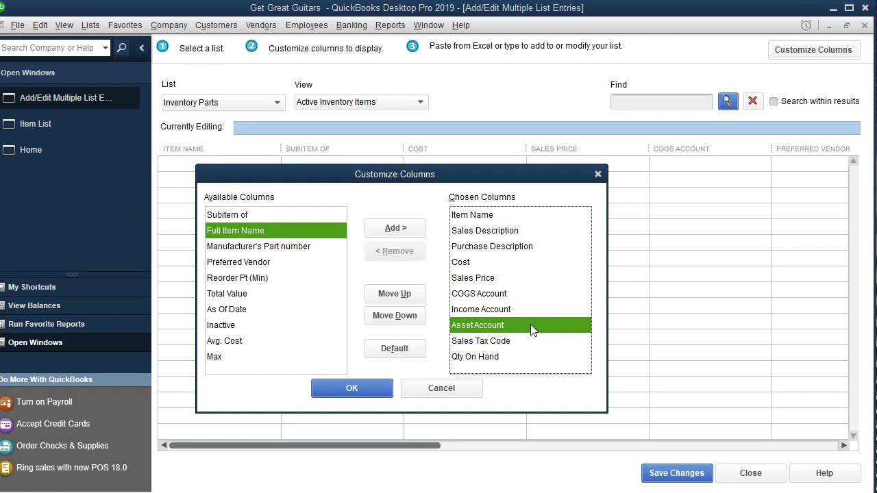
pyautogui.click(532, 342)
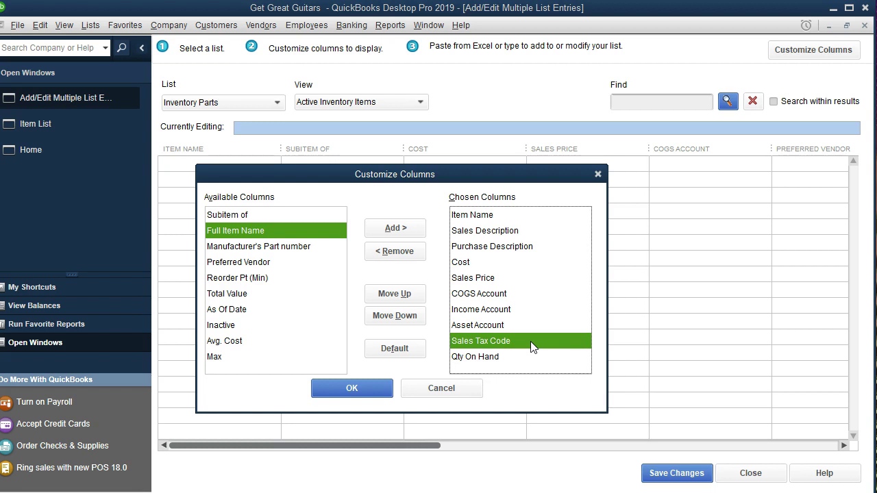
pyautogui.click(523, 352)
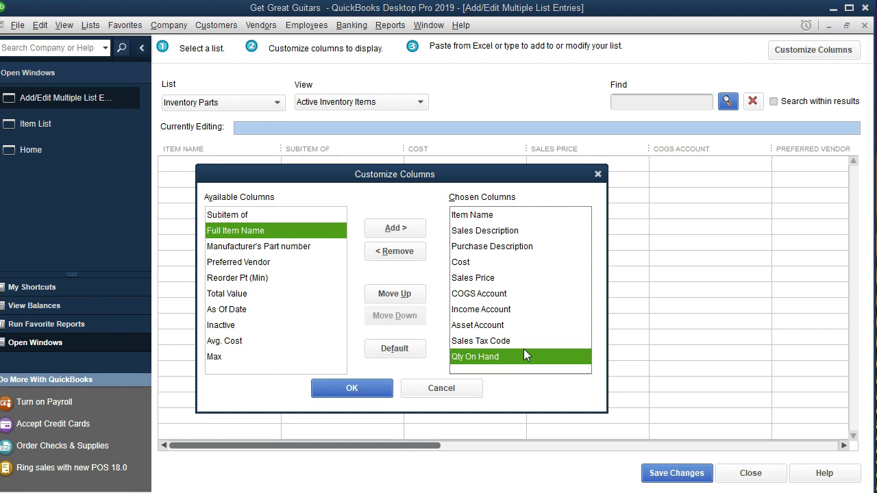
# Apply the customized column selection and order to the inventory parts grid
pyautogui.click(378, 391)
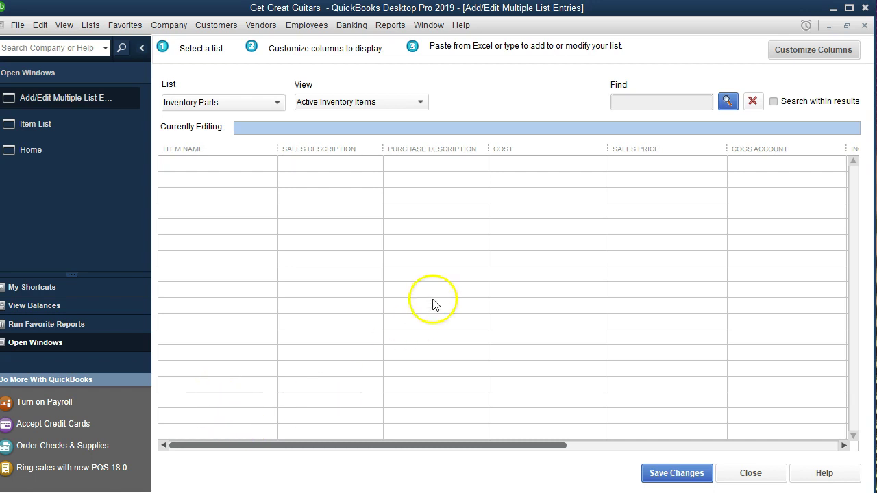
# Add As Of Date to the chosen columns and apply the updated column layout to the inventory parts grid
pyautogui.click(808, 51)
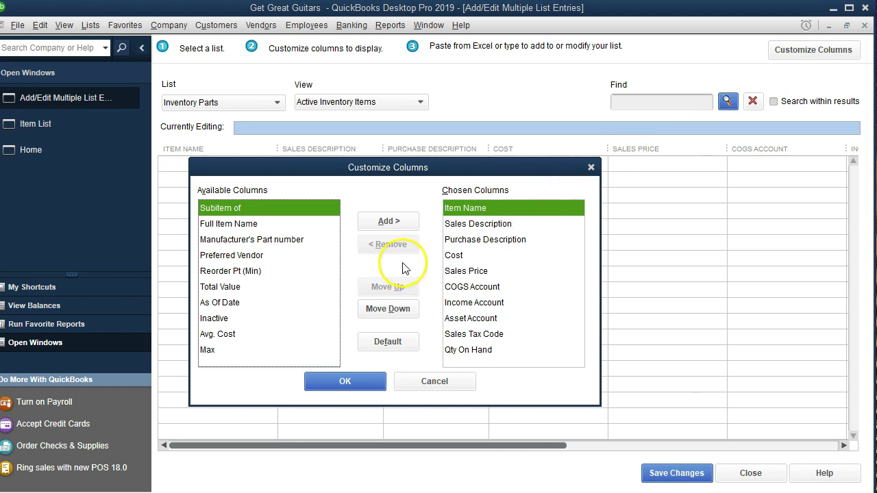
pyautogui.click(232, 304)
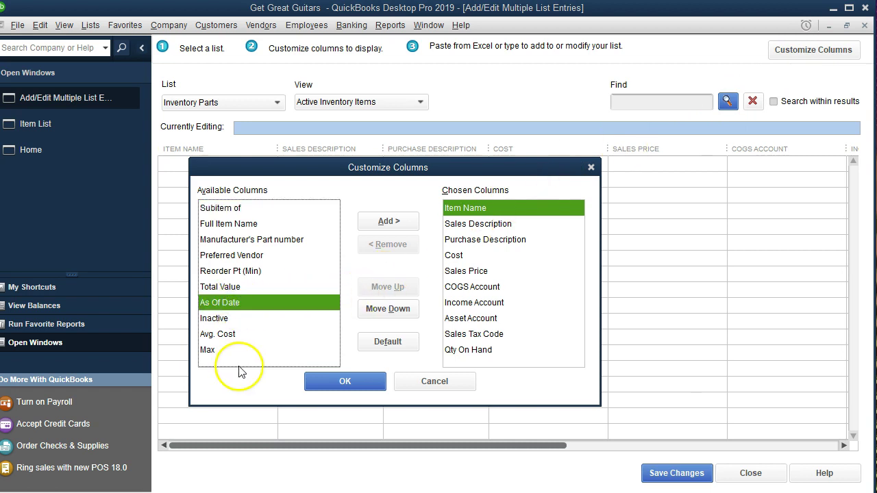
pyautogui.click(392, 222)
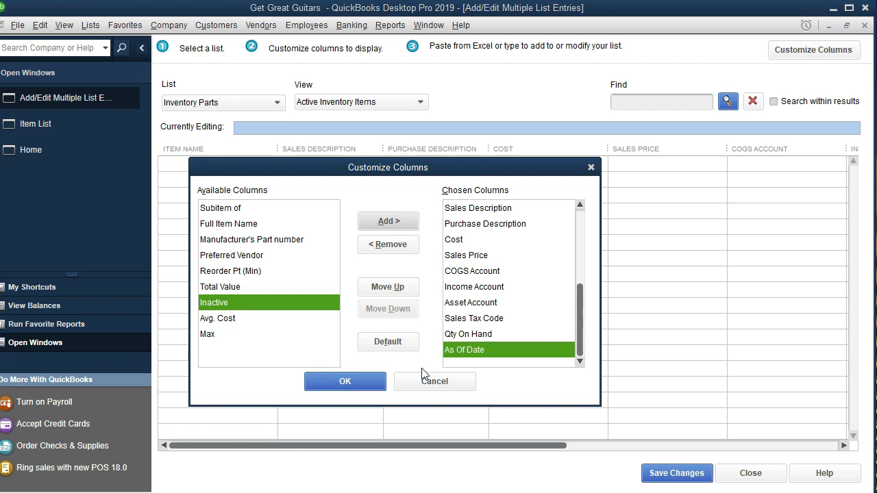
pyautogui.click(360, 387)
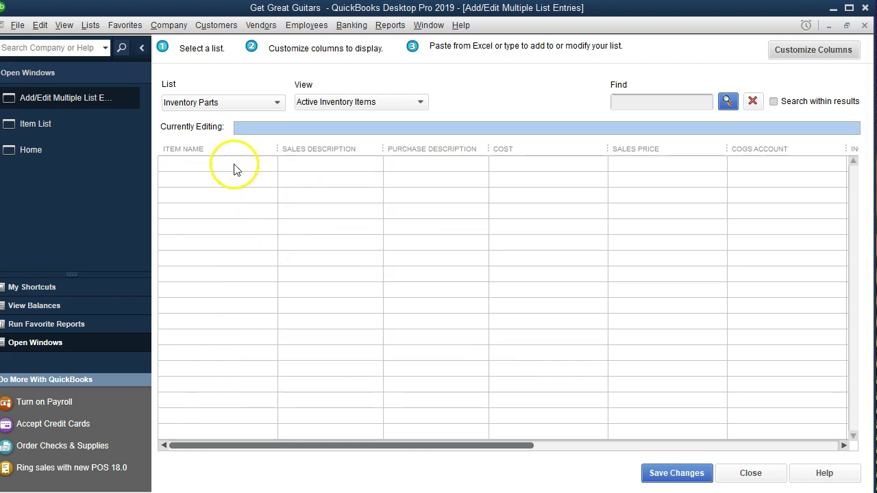
# Start the first inventory part row with item name ELP and sales description Epiphone Les Paul
pyautogui.click(234, 170)
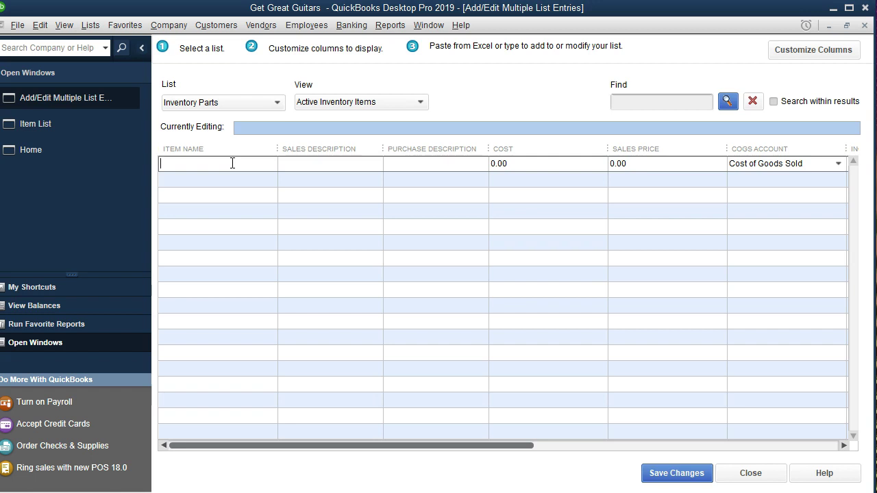
pyautogui.write('I')
pyautogui.press('BackSpace')
pyautogui.write('ELP')
pyautogui.press('Tab')
pyautogui.write('Epiphone Les Paul')
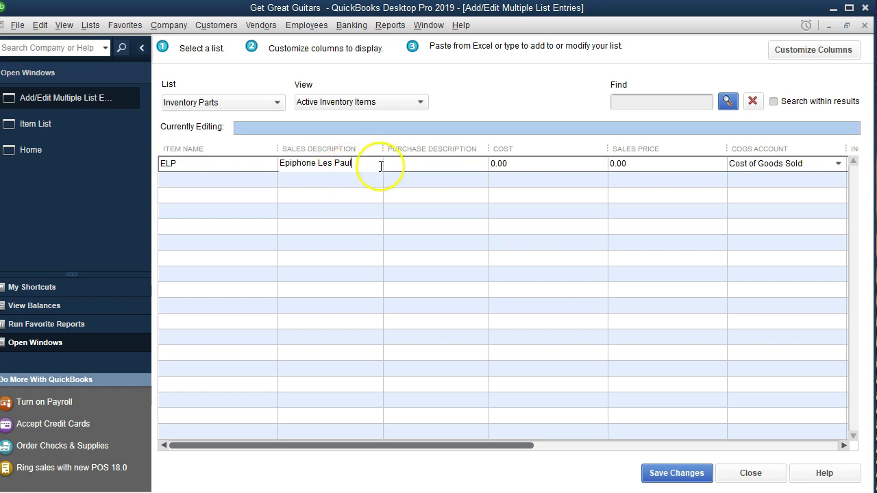
# Copy the ELP item's sales description, Epiphone Les Paul, into its purchase description
pyautogui.moveTo(361, 166); pyautogui.dragTo(274, 153)
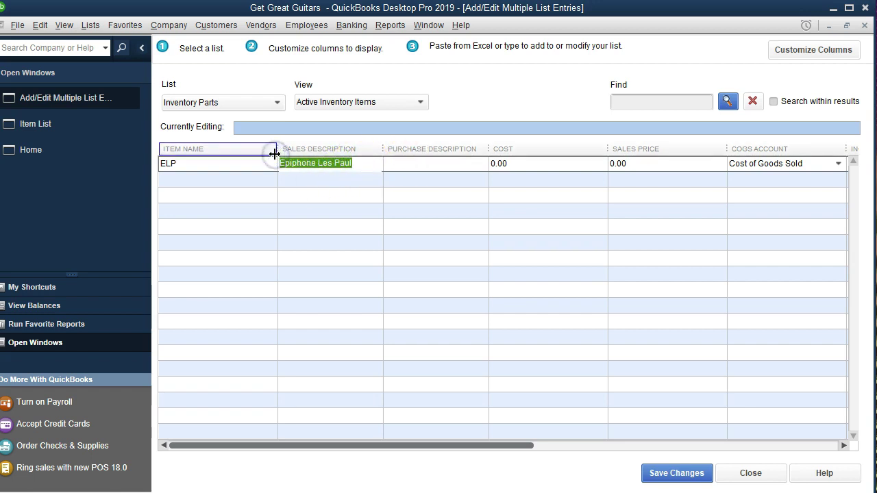
pyautogui.rightClick(306, 167)
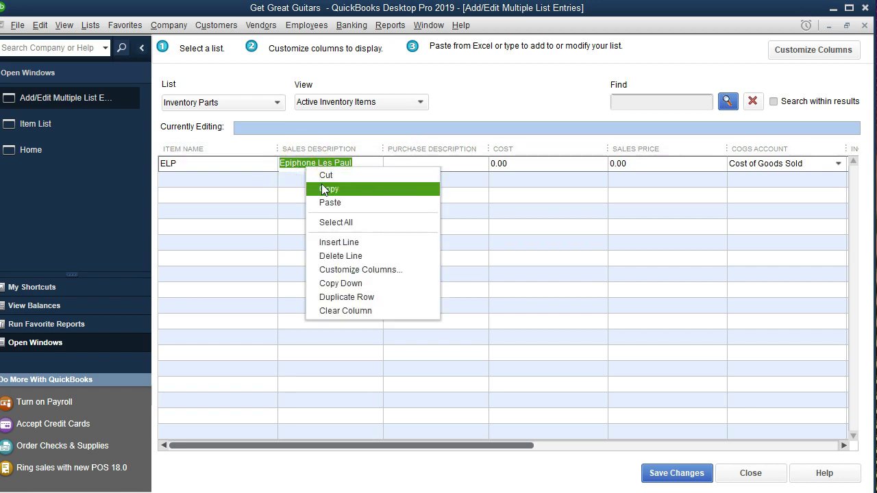
pyautogui.click(323, 187)
pyautogui.click(401, 164)
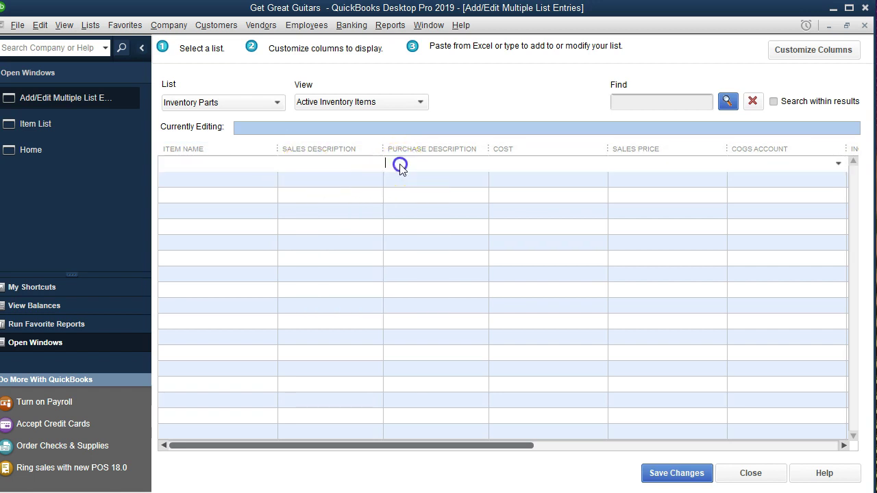
pyautogui.rightClick(401, 163)
pyautogui.click(414, 200)
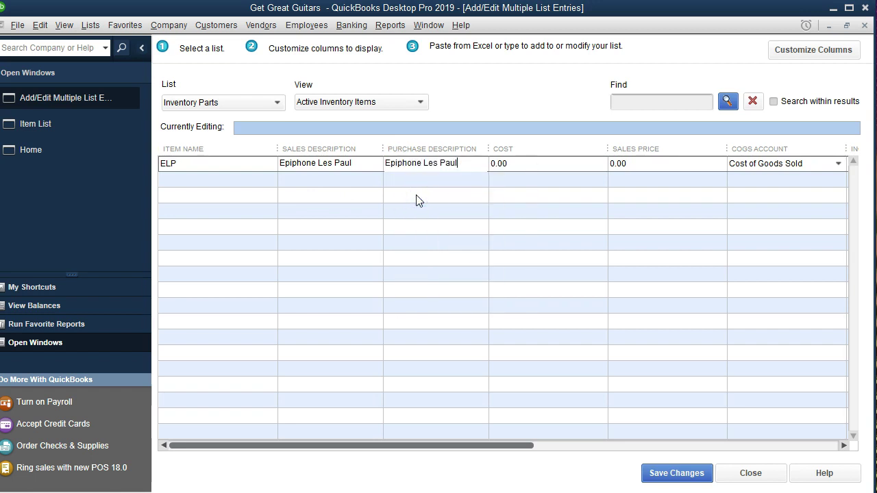
# Set the ELP item's cost to 400 and its sales price to 500
pyautogui.press('Tab')
pyautogui.write('400')
pyautogui.click(527, 202)
pyautogui.press('Tab')
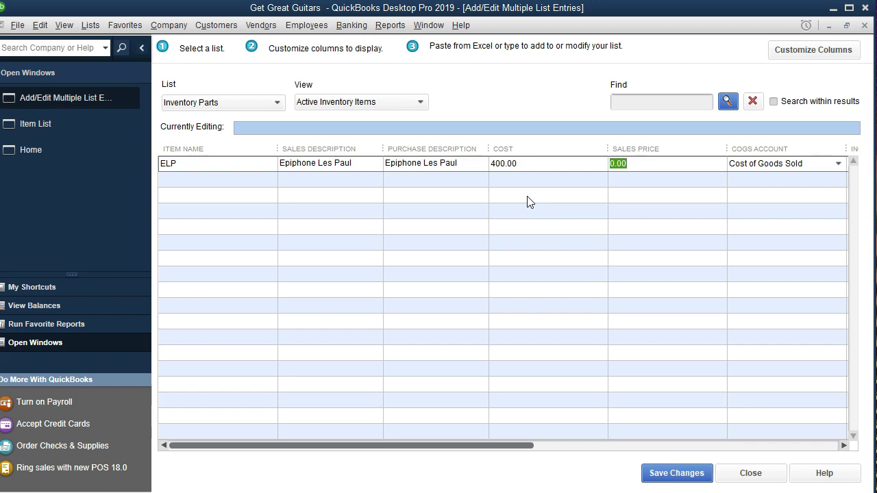
pyautogui.write('500')
pyautogui.press('Tab')
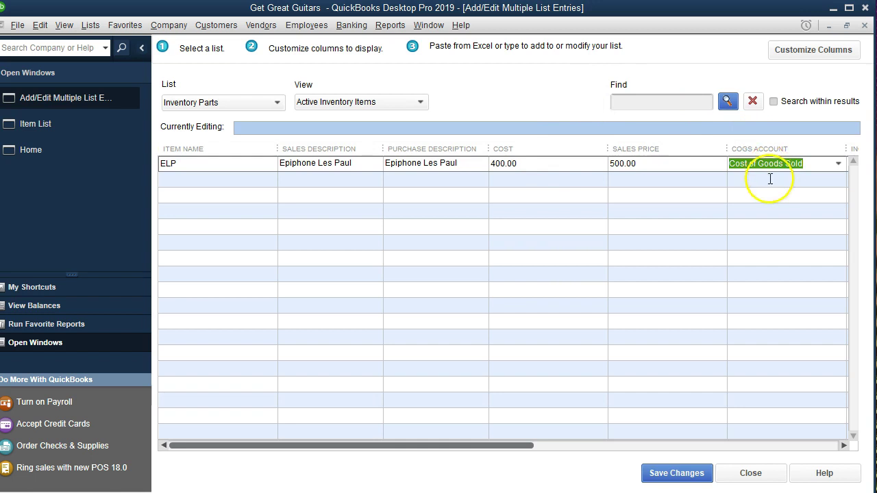
# Keep Cost of Goods Sold as the ELP item's COGS account and set its income account to Merchandise Sales
pyautogui.click(839, 164)
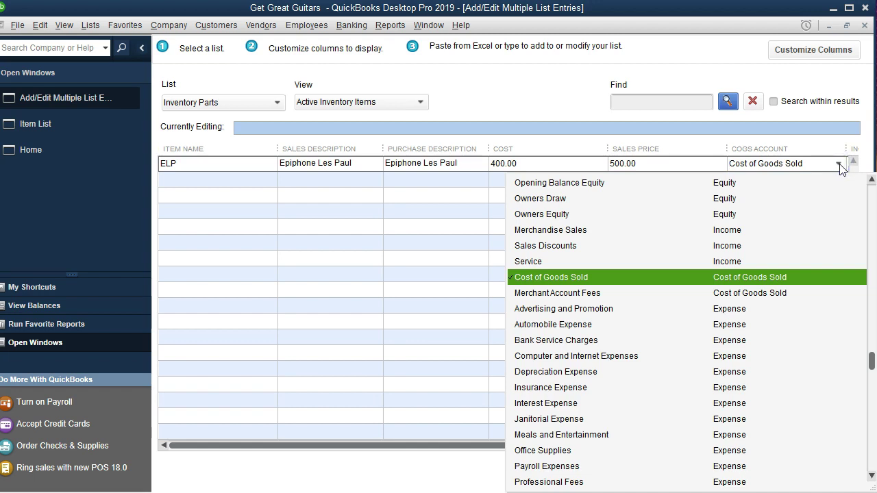
pyautogui.click(840, 165)
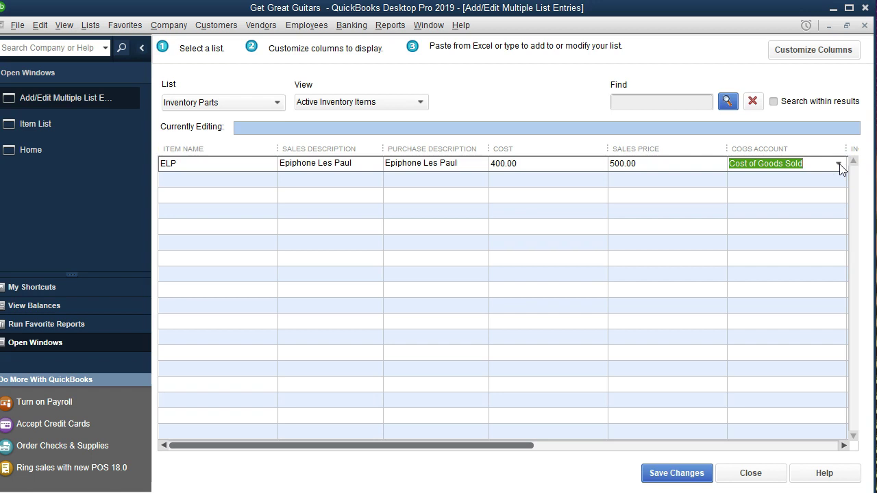
pyautogui.press('Tab')
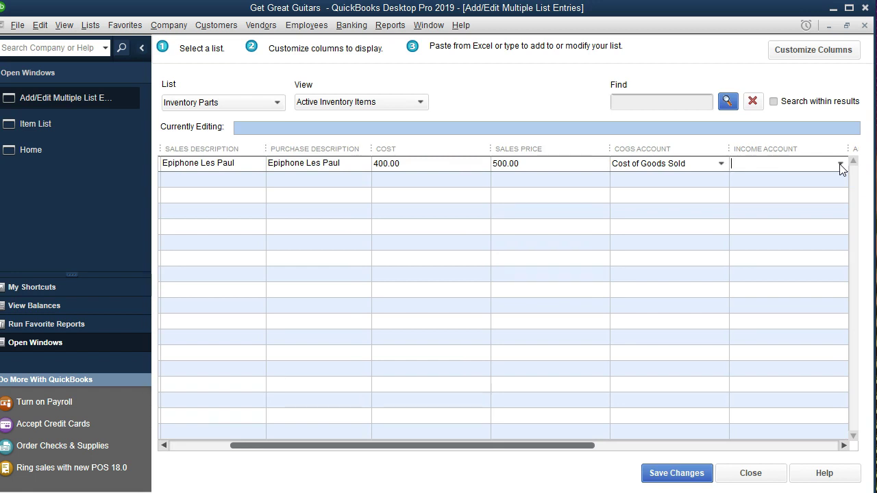
pyautogui.click(840, 164)
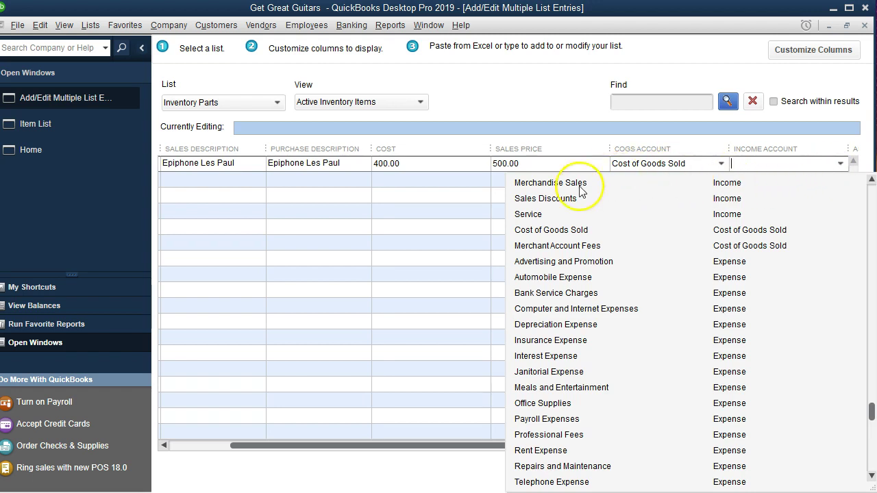
pyautogui.scroll(5, 603, 233)
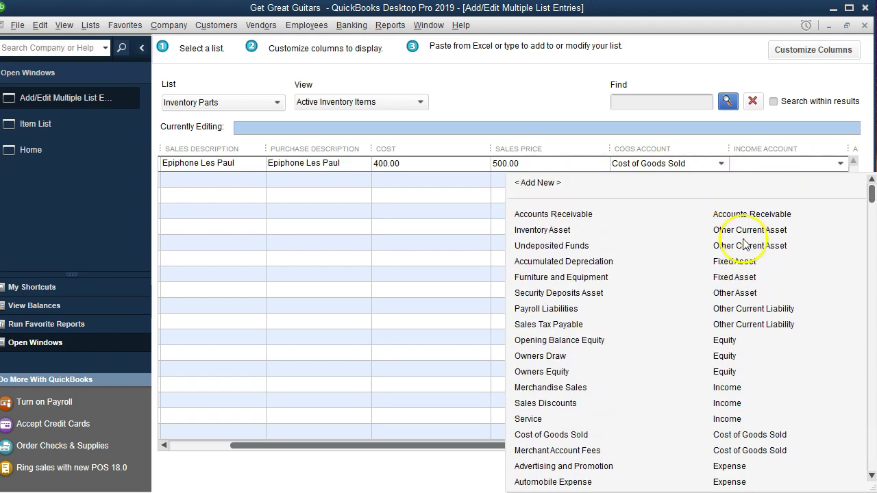
pyautogui.scroll(-1, 763, 245)
pyautogui.scroll(-1, 763, 245)
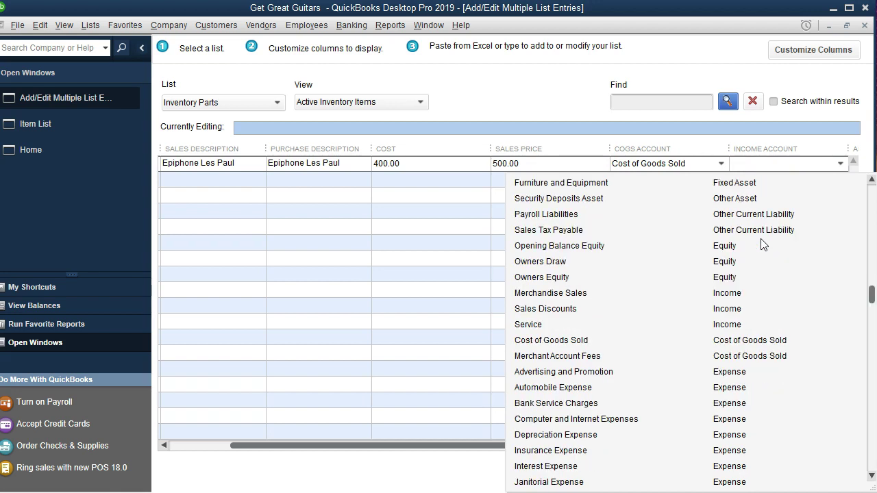
pyautogui.scroll(-1, 763, 245)
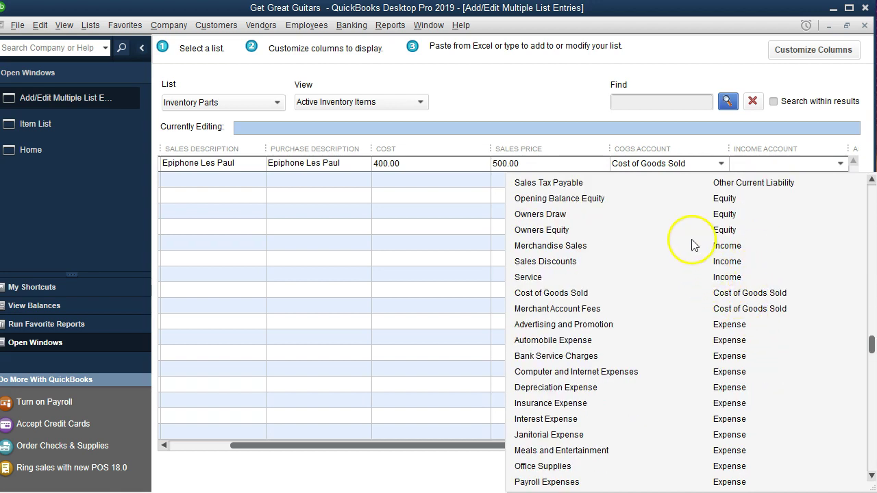
pyautogui.click(593, 251)
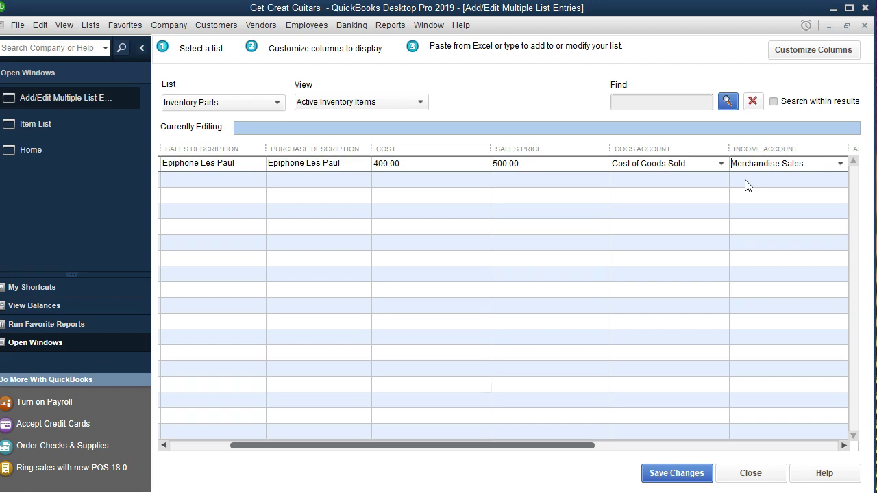
pyautogui.press('Tab')
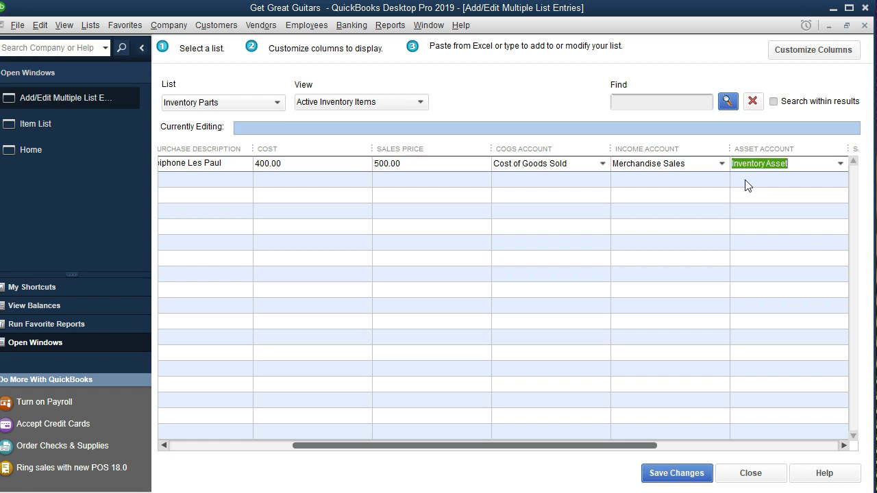
# Accept Inventory Asset as the ELP item's asset account and Tax as its sales tax code
pyautogui.click(841, 164)
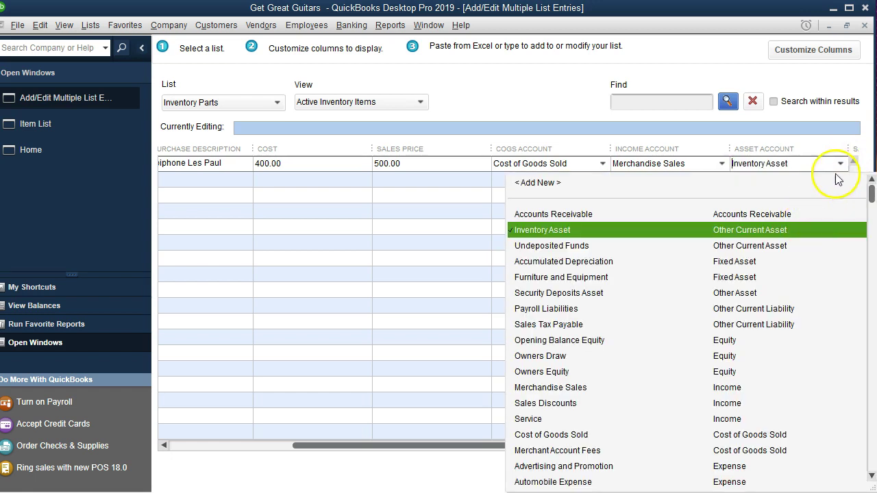
pyautogui.click(842, 166)
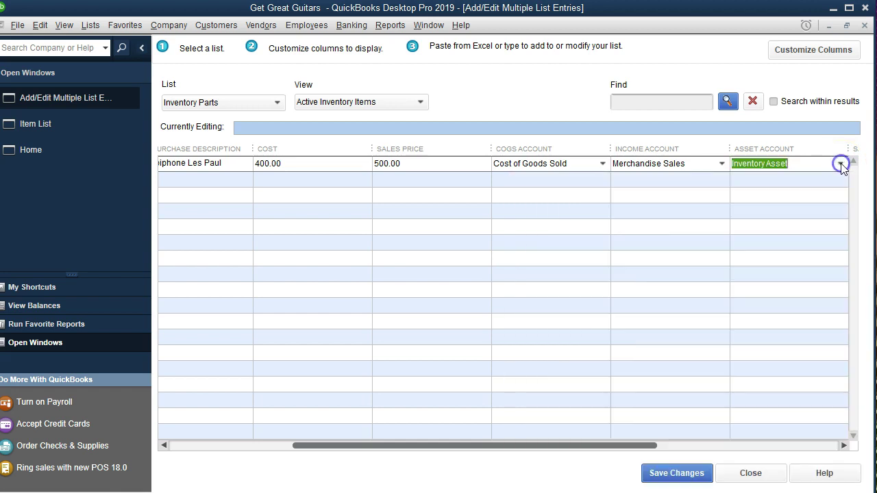
pyautogui.press('Tab')
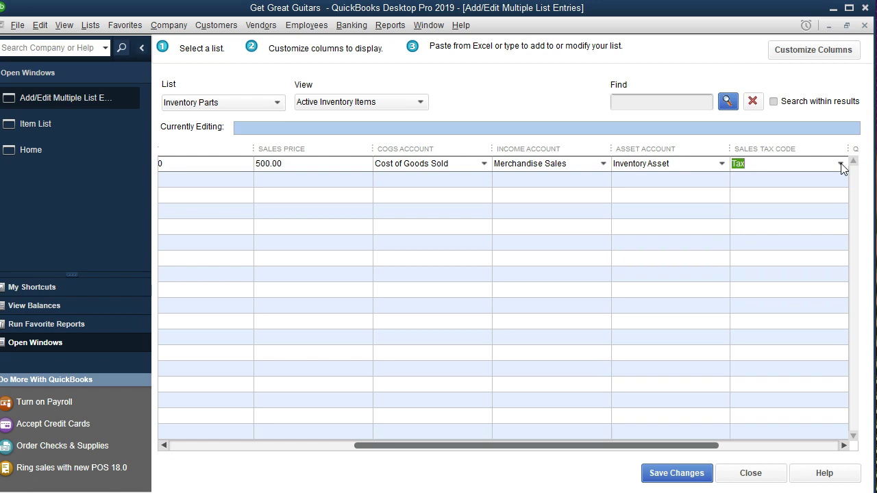
pyautogui.press('Tab')
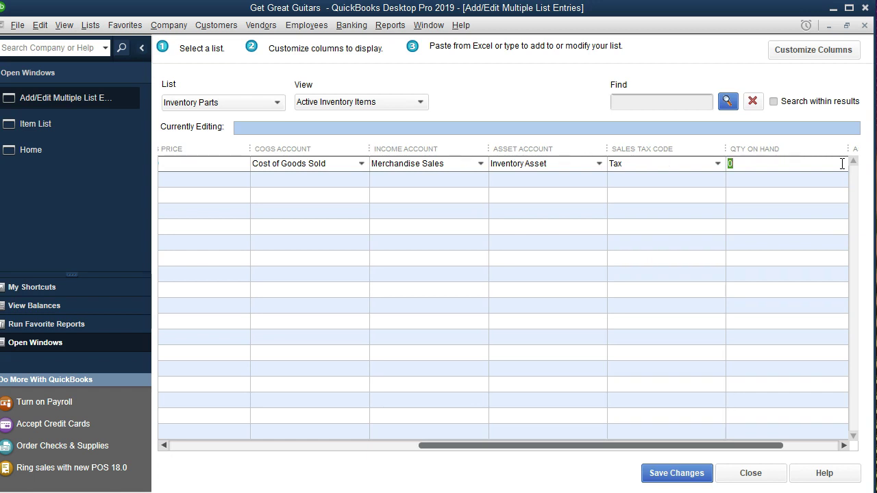
# Set the ELP item's quantity on hand to 1 with an as-of date of 12/31/18
pyautogui.write('1')
pyautogui.press('Tab')
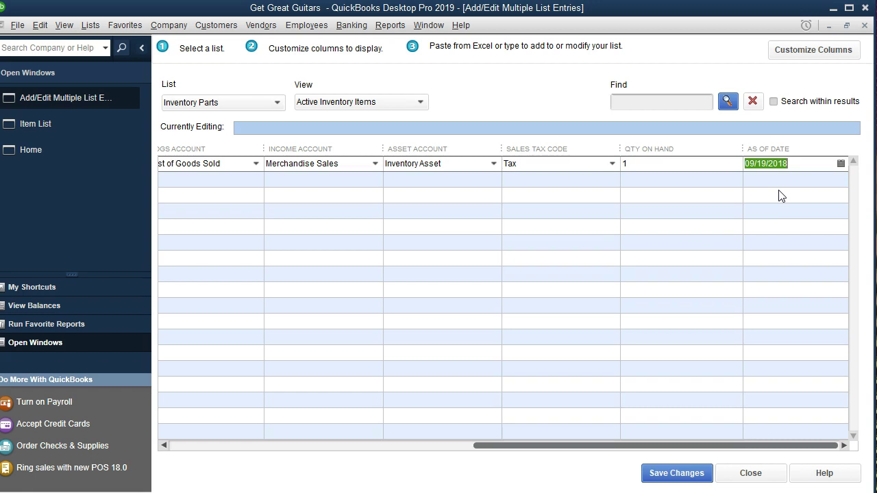
pyautogui.write('12/31/')
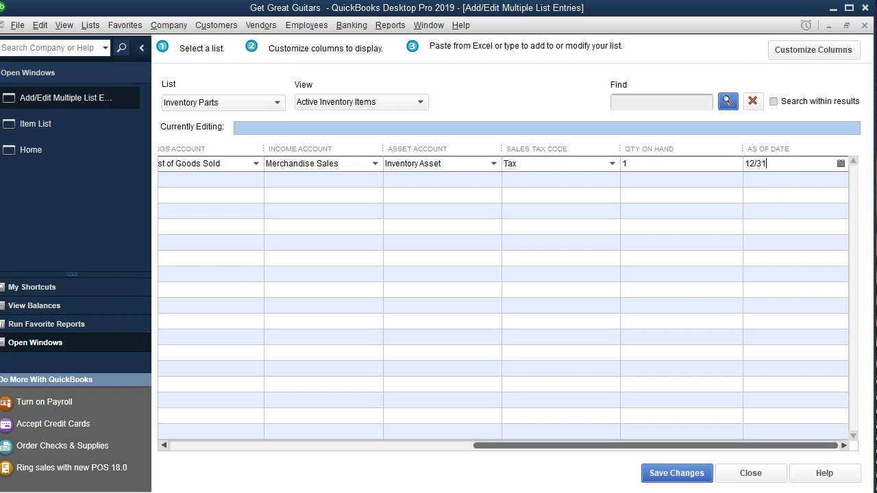
pyautogui.write('18')
pyautogui.click(784, 185)
pyautogui.press('Tab')
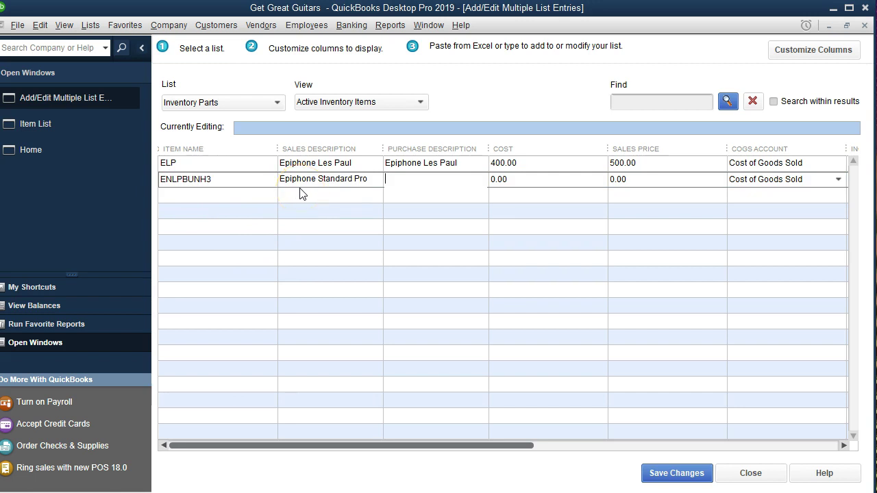
# Copy the ENLPBUNH3 item's sales description, Epiphone Standard Pro, into its purchase description
pyautogui.click(371, 182)
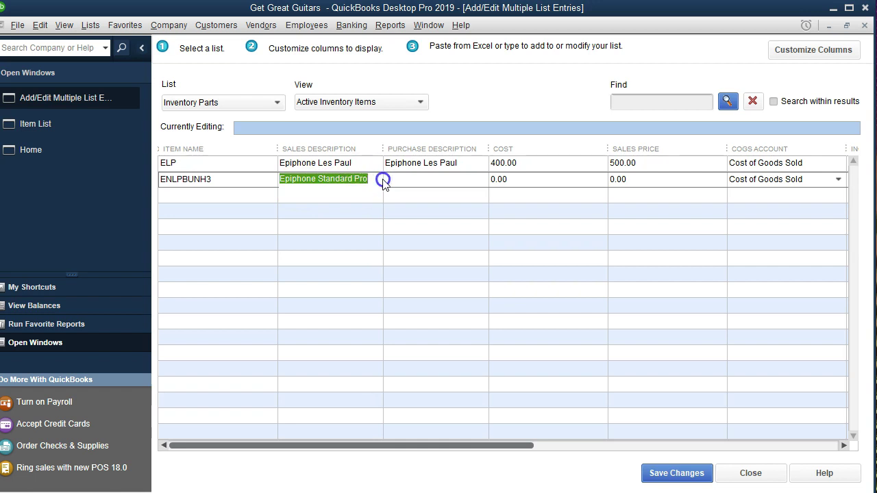
pyautogui.rightClick(334, 184)
pyautogui.click(361, 199)
pyautogui.click(404, 181)
pyautogui.rightClick(404, 182)
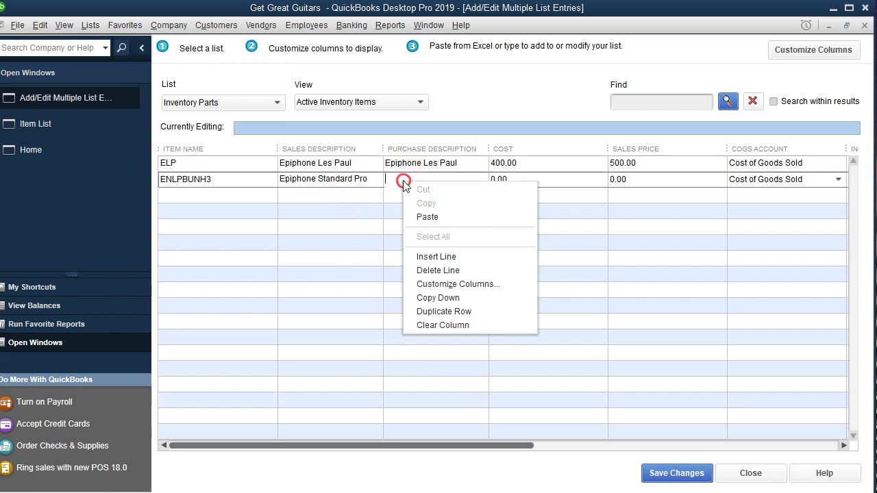
pyautogui.click(418, 216)
# Set the ENLPBUNH3 item's cost to 480 and its sales price to 600
pyautogui.press('Tab')
pyautogui.write('480')
pyautogui.press('Tab')
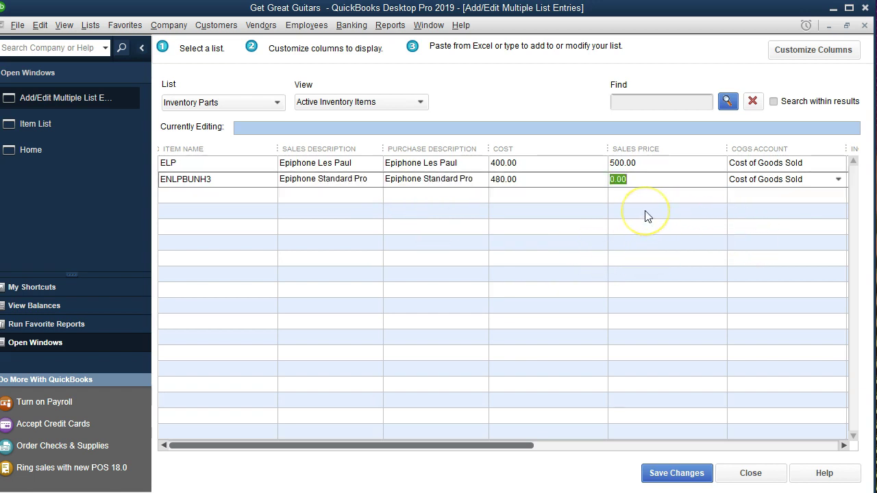
pyautogui.write('600')
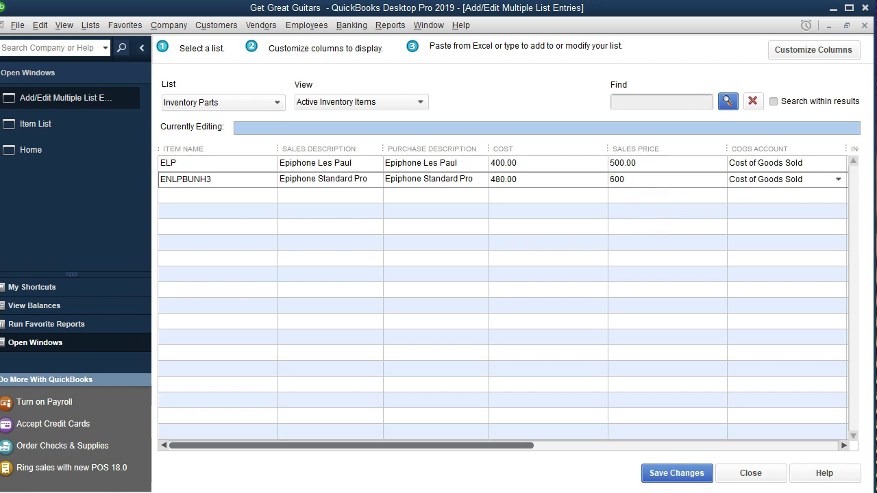
# Assign Merchandise Sales as the ENLPBUNH3 item's income account, accepting Cost of Goods Sold, Inventory Asset and Tax for its other accounts and tax code
pyautogui.press('Tab')
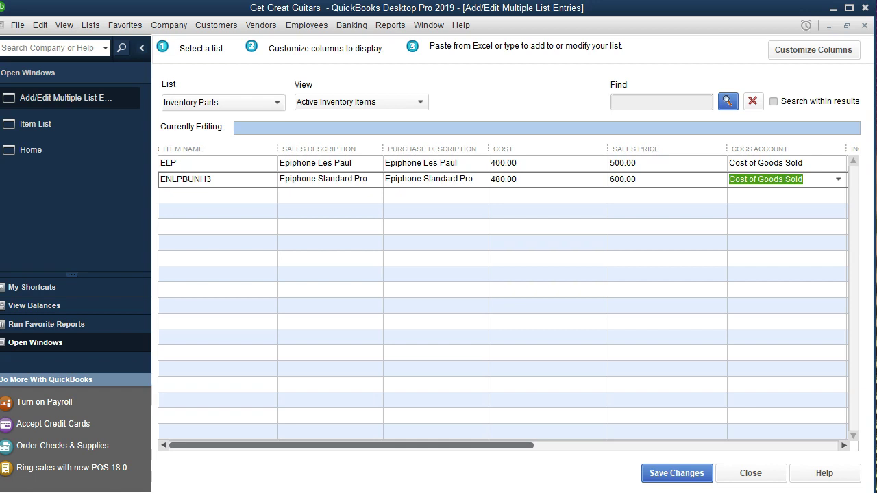
pyautogui.press('Tab')
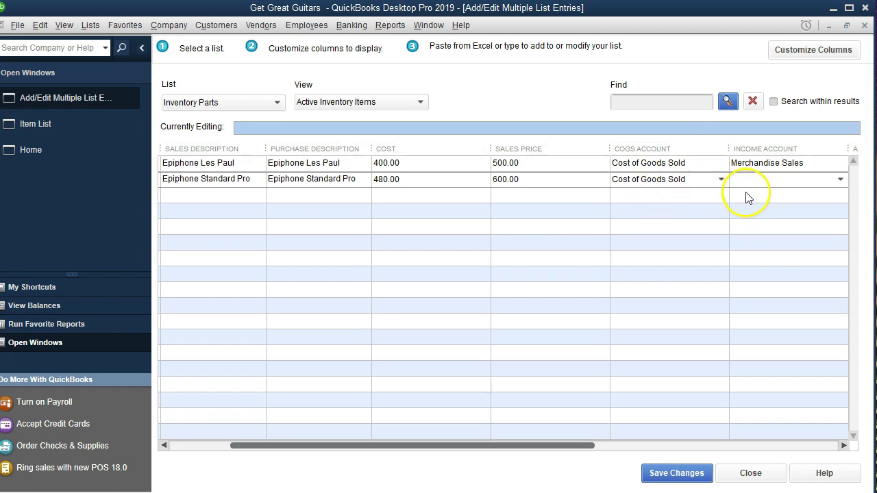
pyautogui.write('Merchandise Sales')
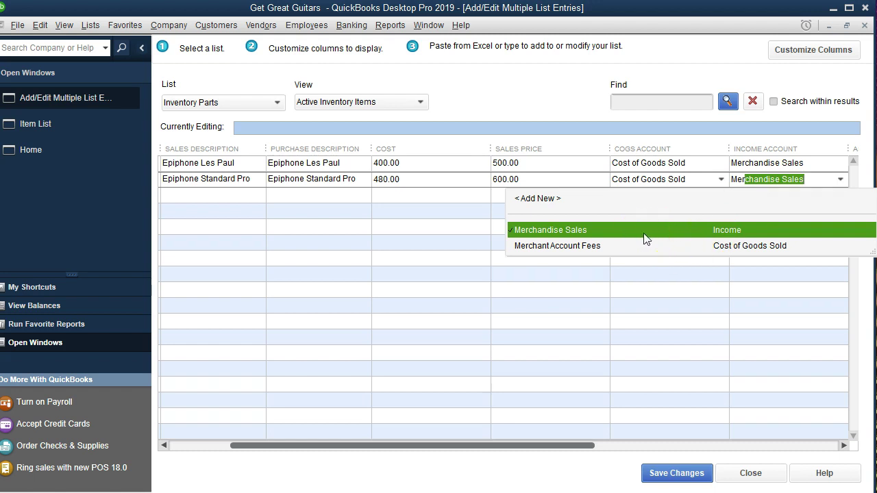
pyautogui.press('Tab')
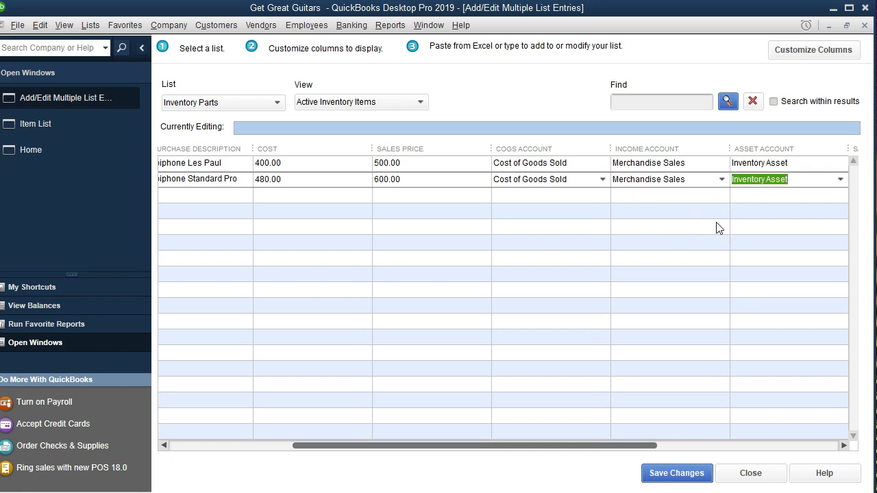
pyautogui.press('Tab')
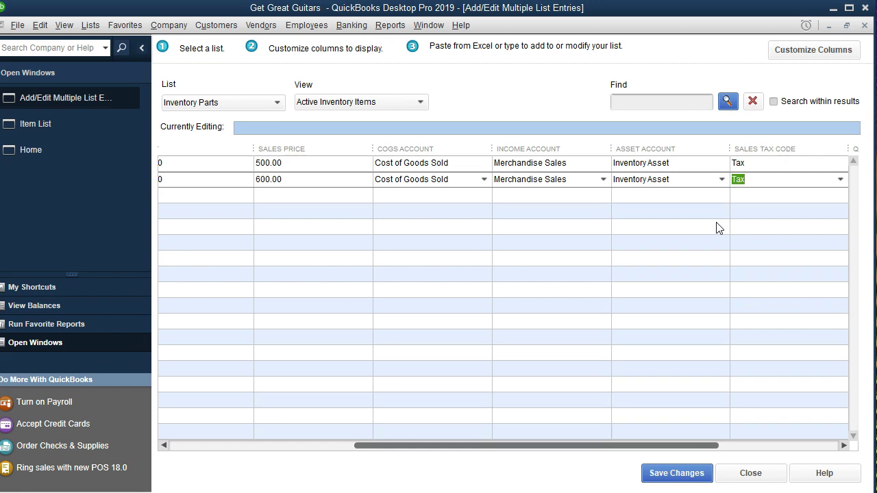
pyautogui.press('Tab')
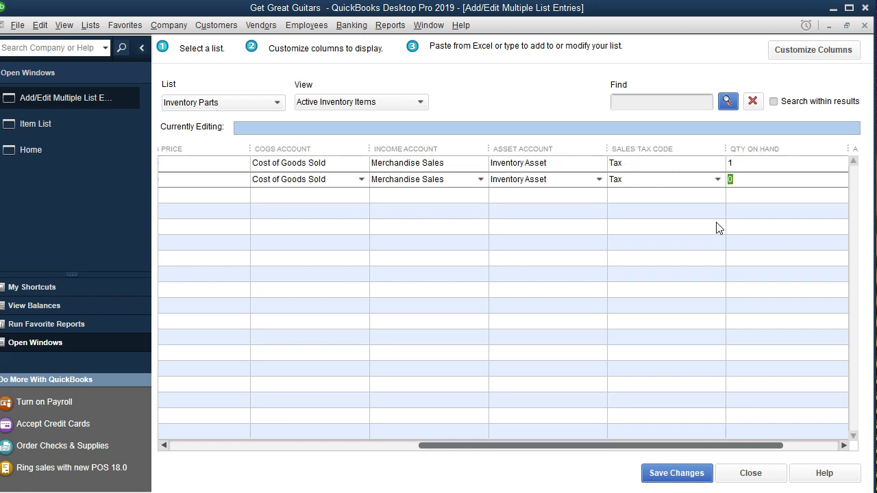
# Set the ENLPBUNH3 item's quantity on hand to 1 with an as-of date of 12/31/18, and save the item records
pyautogui.write('1')
pyautogui.press('Tab')
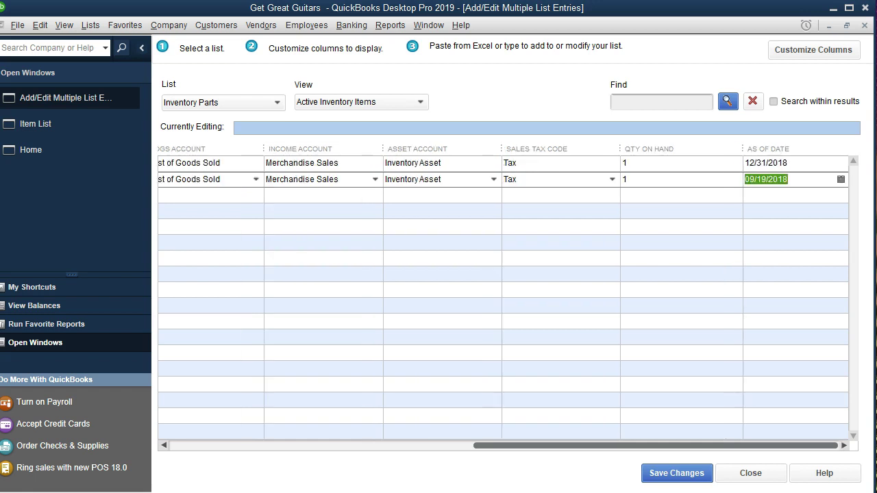
pyautogui.write('123118')
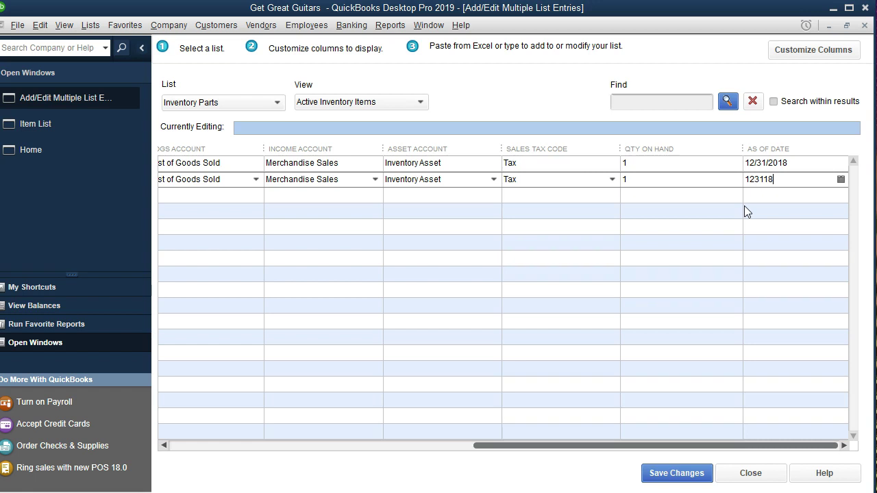
pyautogui.click(757, 181)
pyautogui.click(755, 185)
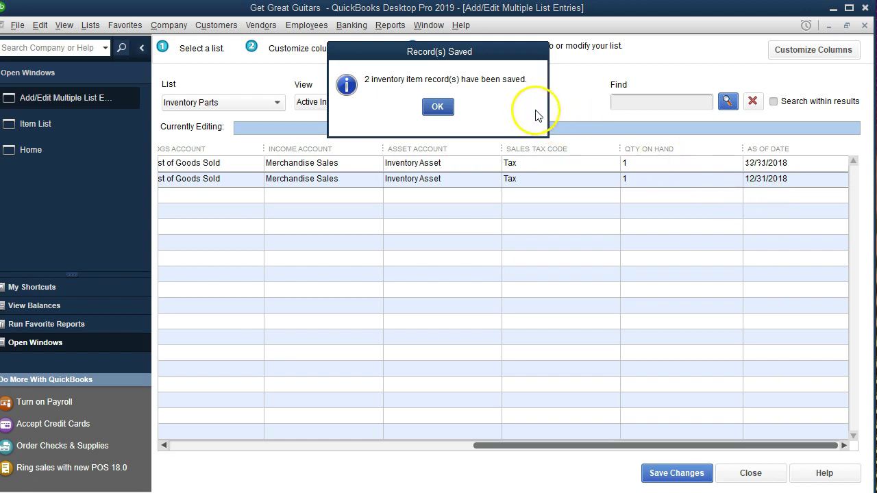
pyautogui.click(438, 107)
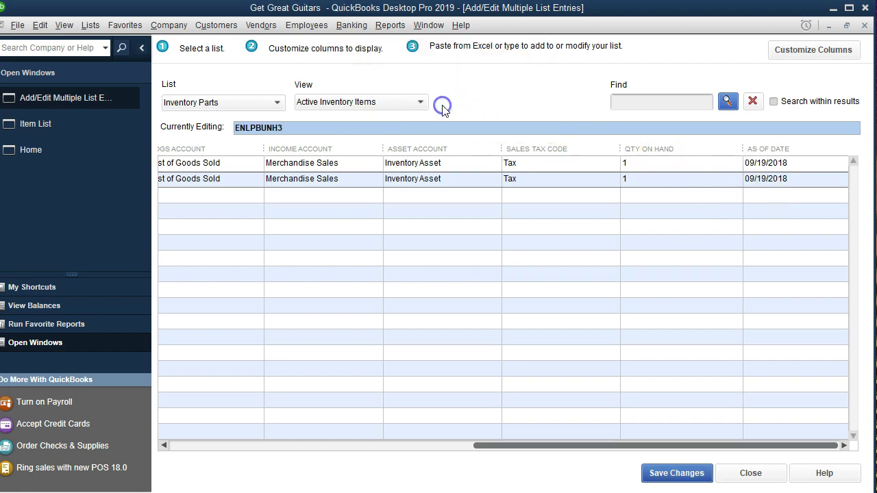
# Add a third item named ERP93 with the sales description Epiphone Riviera in the next empty row
pyautogui.click(789, 179)
pyautogui.press('Down')
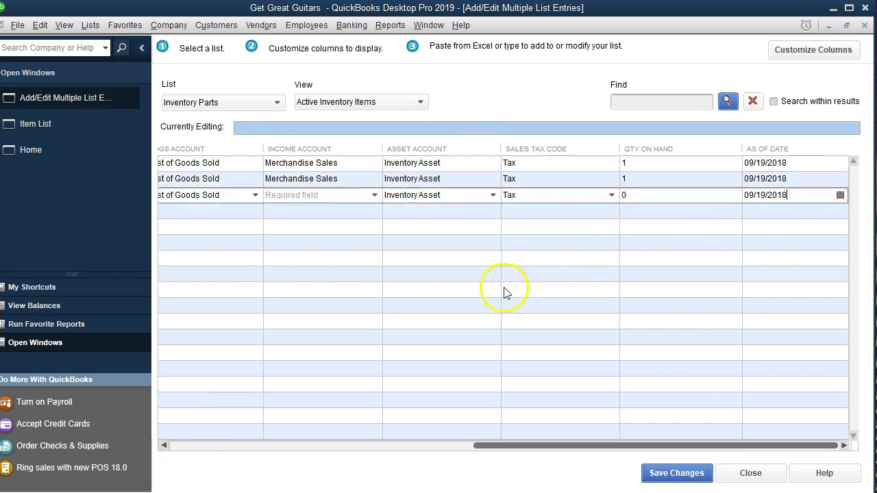
pyautogui.click(785, 195)
pyautogui.moveTo(525, 446); pyautogui.dragTo(192, 446)
pyautogui.click(197, 195)
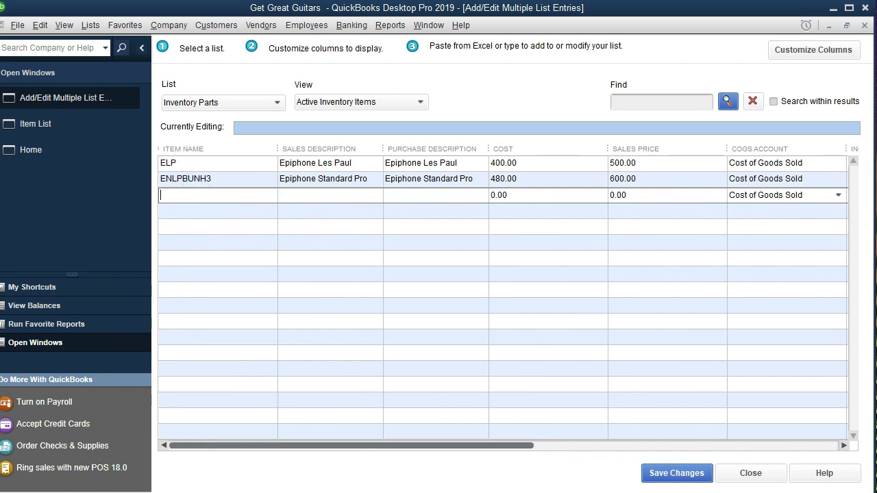
pyautogui.hotkey('ctrl', 'v')
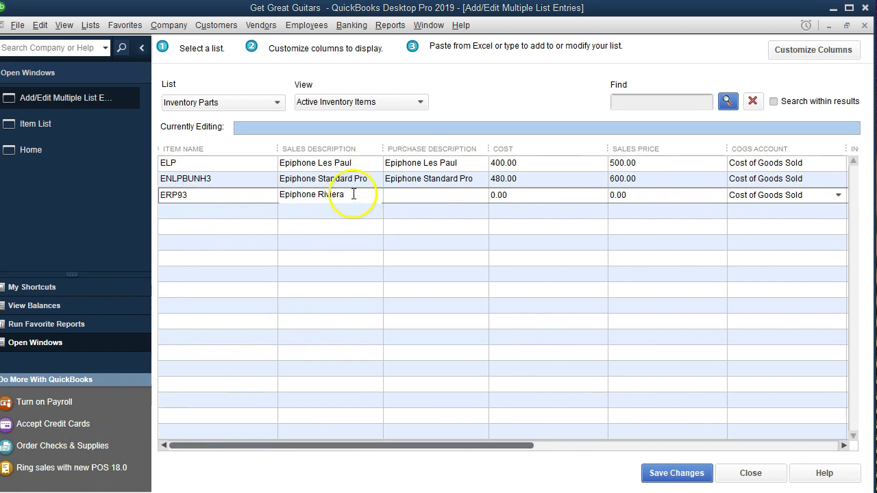
# Copy the ERP93 item's sales description, Epiphone Riviera, into its purchase description
pyautogui.moveTo(354, 195); pyautogui.dragTo(271, 197)
pyautogui.rightClick(302, 196)
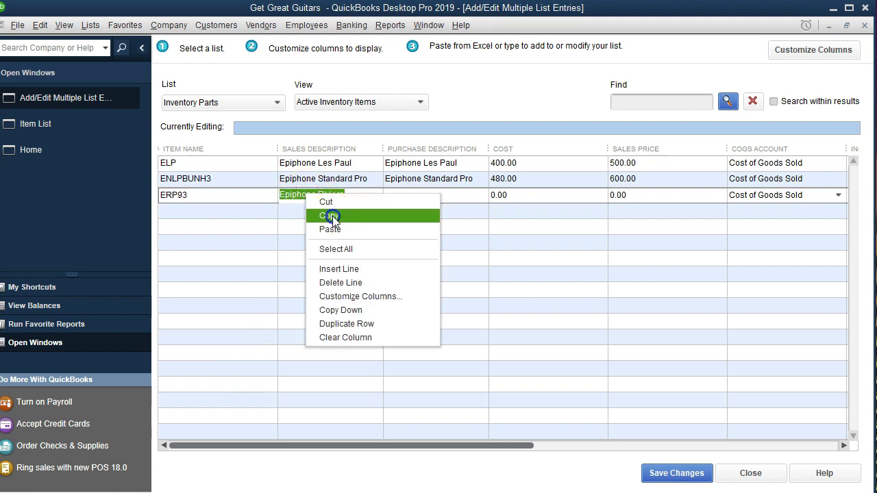
pyautogui.click(333, 216)
pyautogui.click(396, 197)
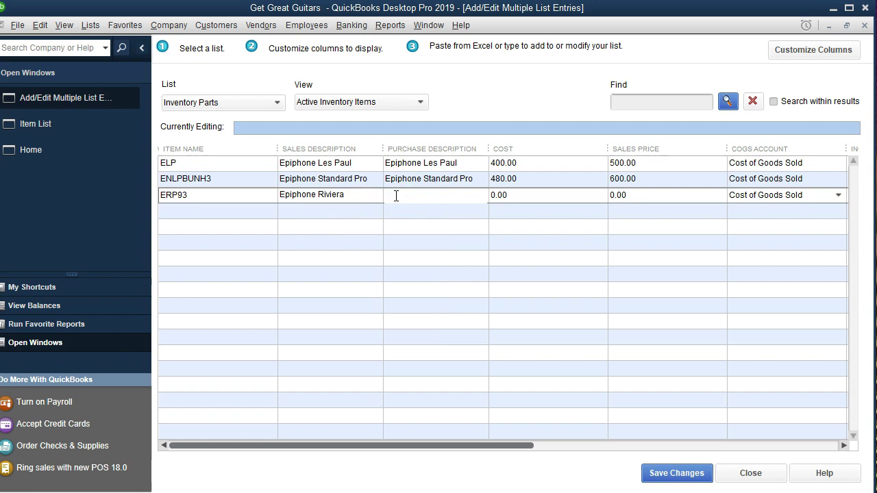
pyautogui.rightClick(396, 196)
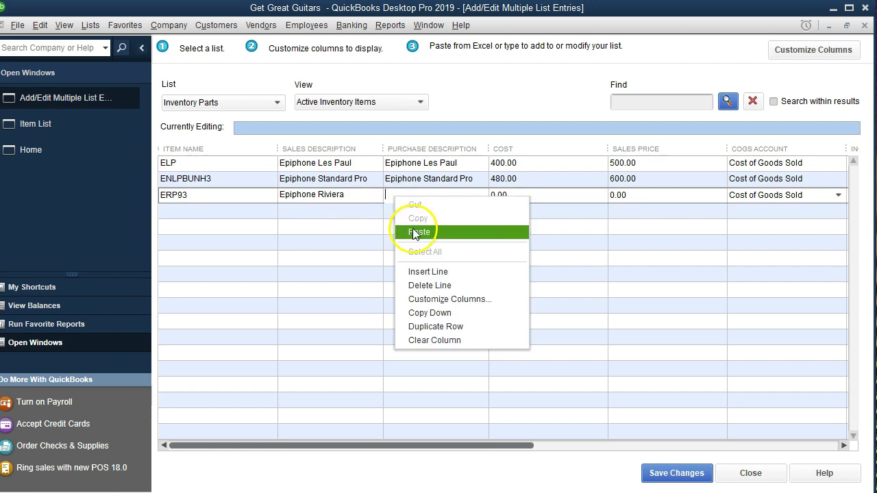
pyautogui.click(410, 221)
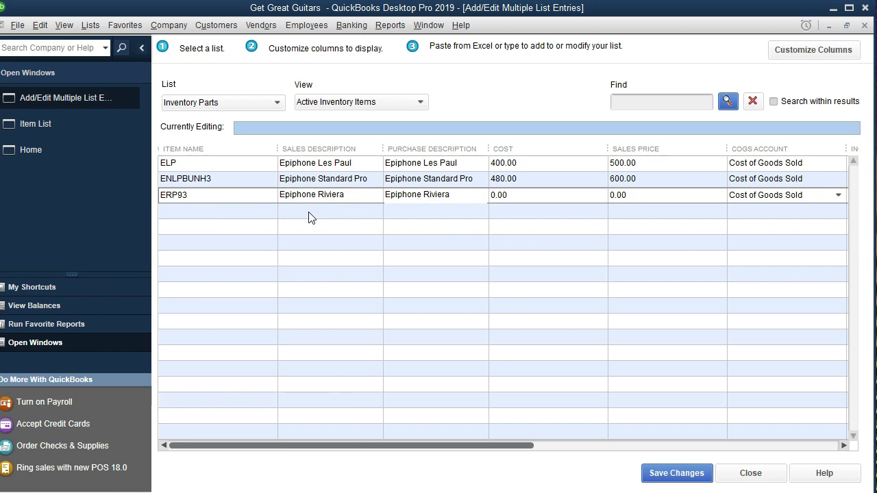
# Set the ERP93 item's cost to 440 and its sales price to 550
pyautogui.press('Tab')
pyautogui.write('440')
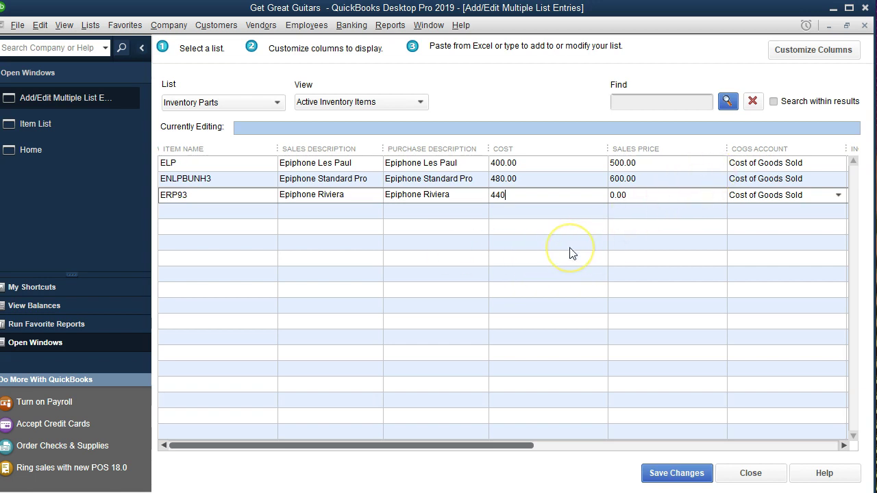
pyautogui.press('Tab')
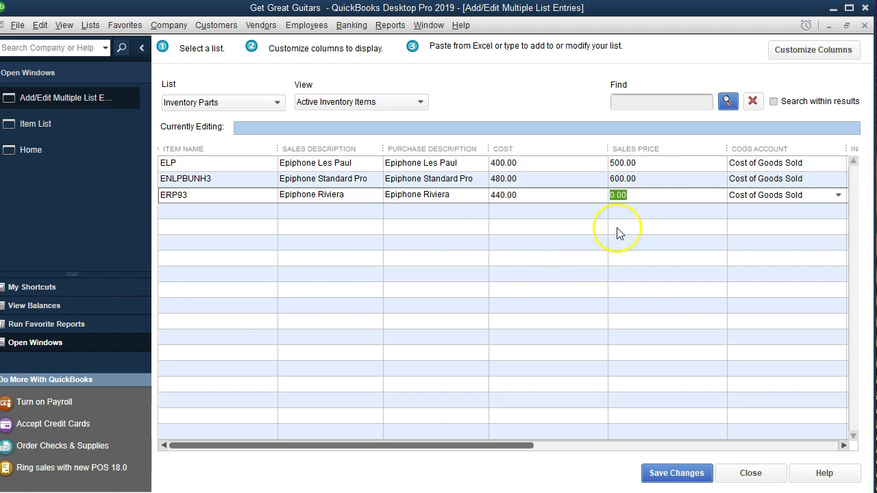
pyautogui.write('440')
pyautogui.press('BackSpace')
pyautogui.press('BackSpace')
pyautogui.press('BackSpace')
pyautogui.write('550')
pyautogui.press('Tab')
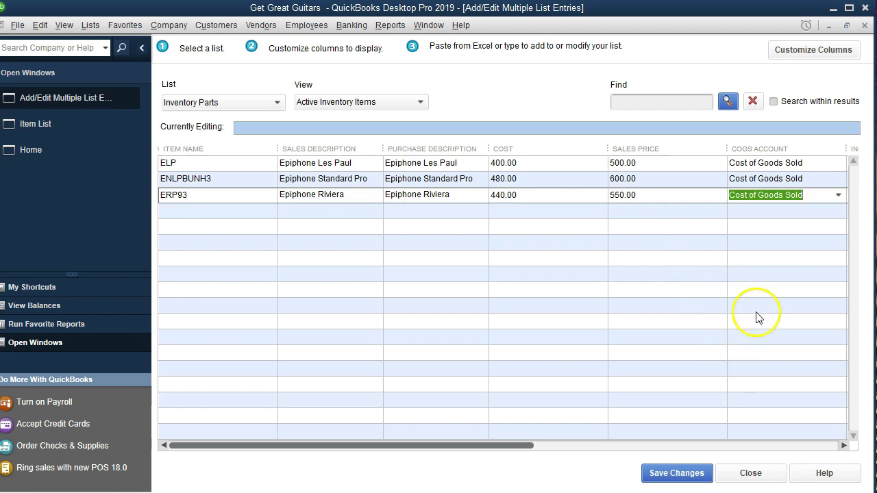
# Assign Merchandise Sales as the ERP93 item's income account, accepting Cost of Goods Sold, Inventory Asset and the Tax code
pyautogui.press('Tab')
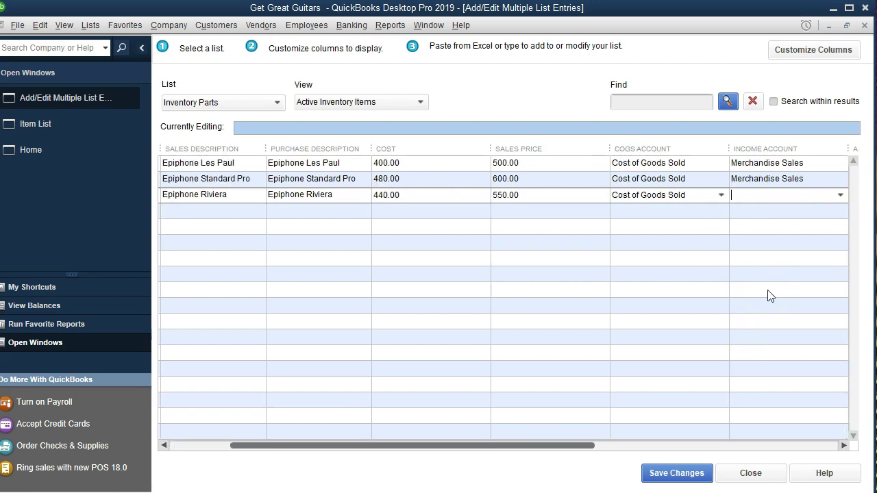
pyautogui.write('M')
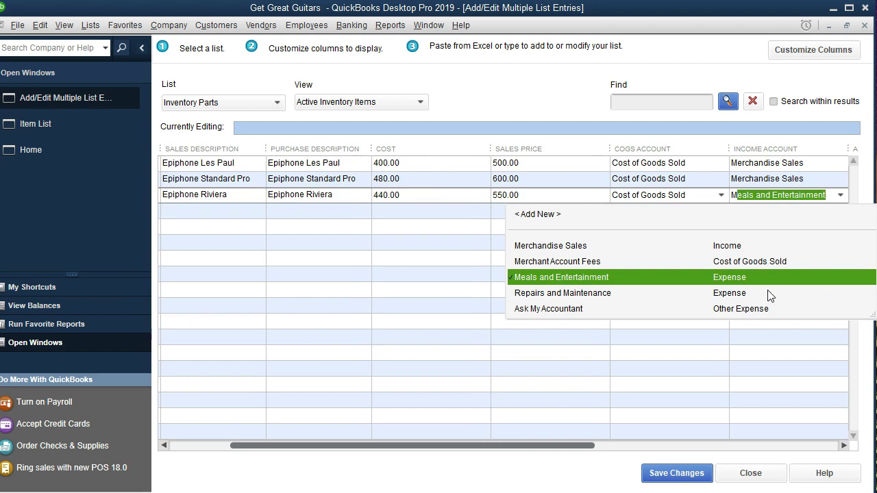
pyautogui.write('er')
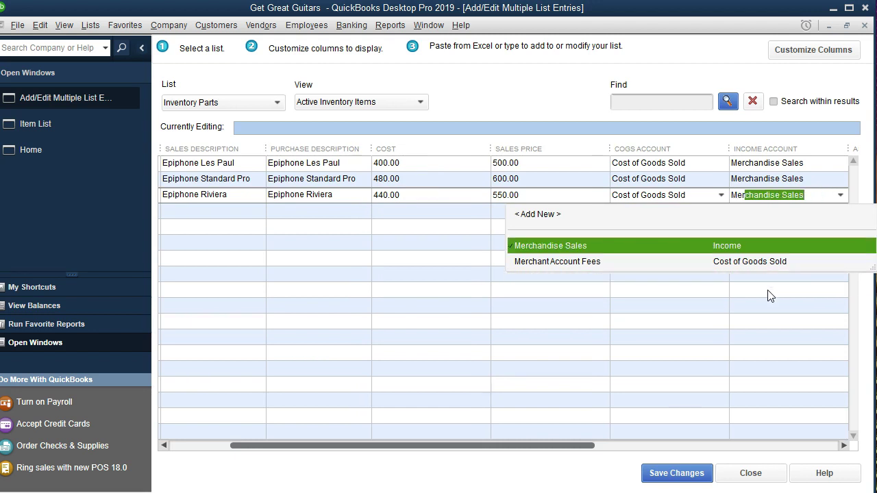
pyautogui.press('Tab')
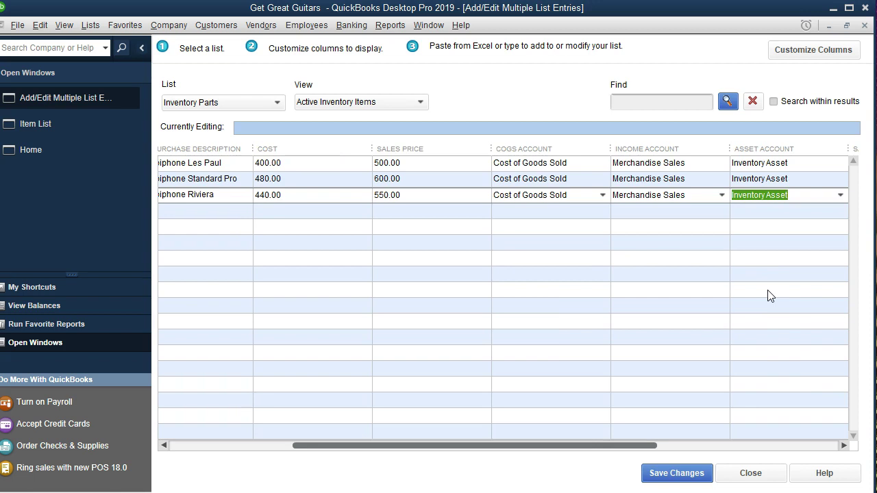
pyautogui.press('Tab')
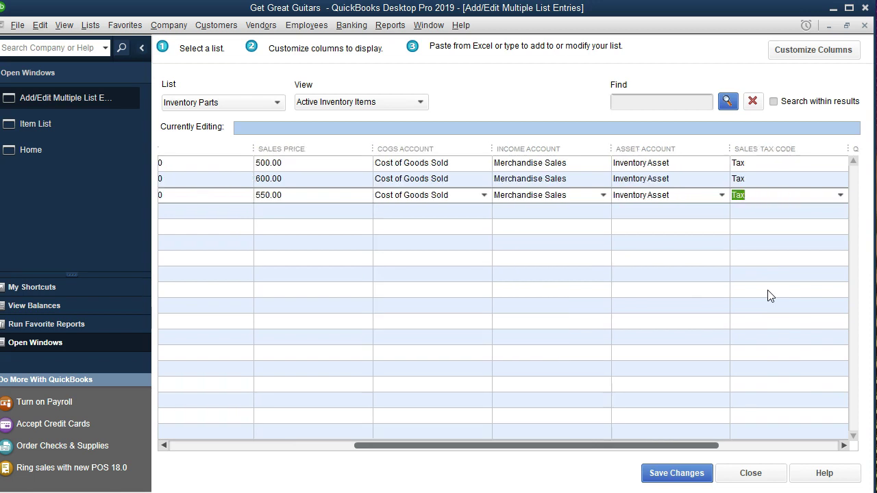
pyautogui.press('Tab')
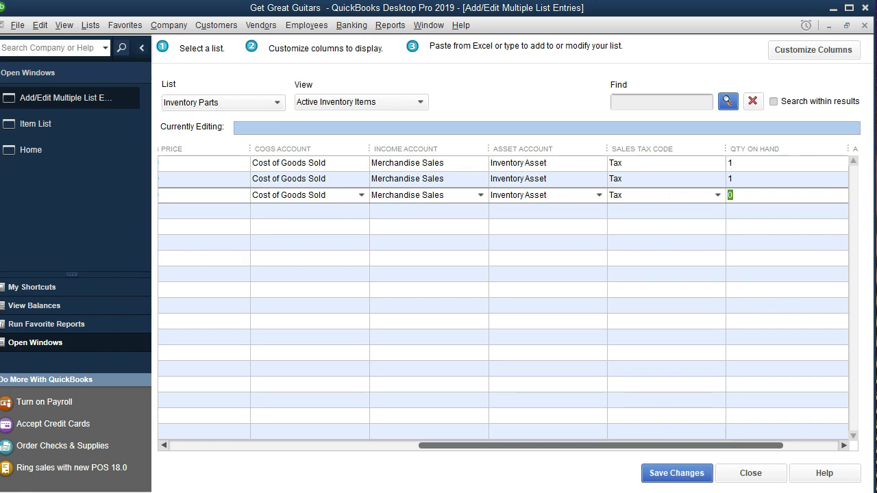
# Set the ERP93 item's quantity on hand to 1 with an as-of date of 12/31/18
pyautogui.write('1')
pyautogui.press('Tab')
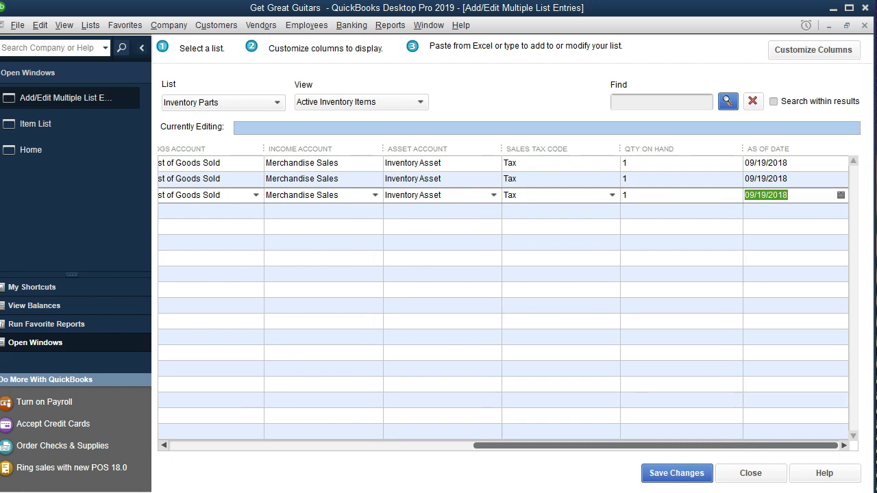
pyautogui.write('123118')
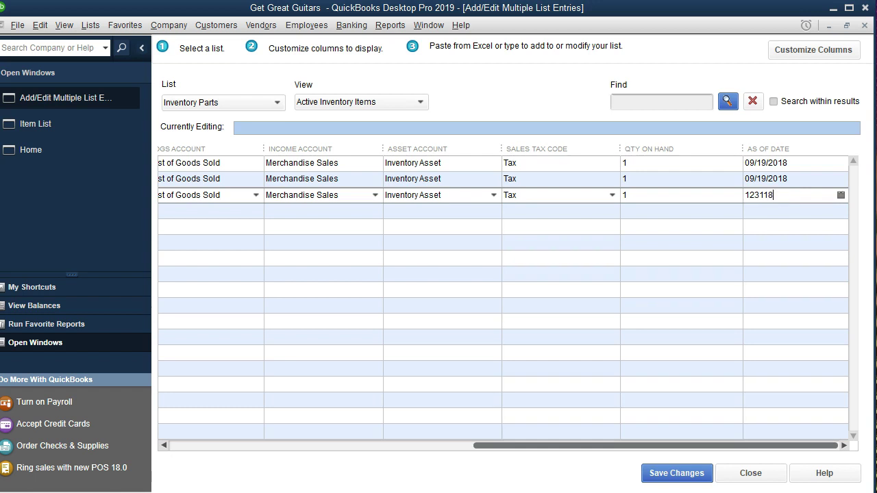
pyautogui.press('Tab')
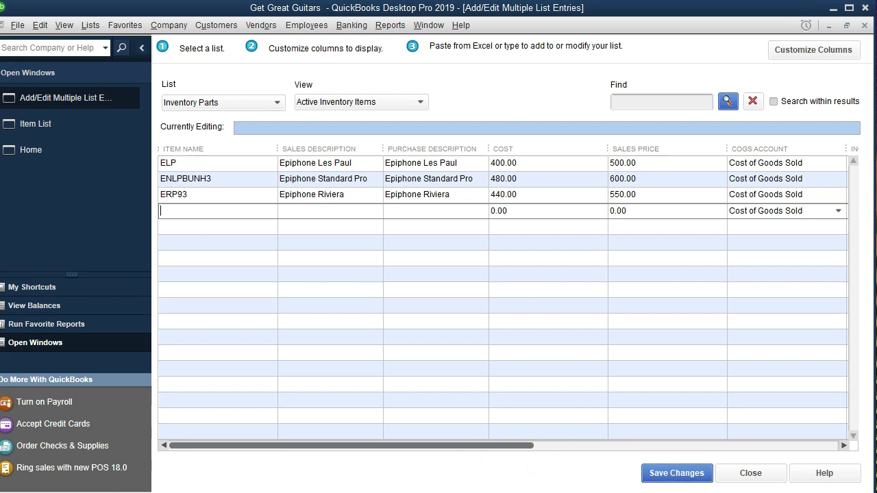
# Add an item named GTPROBK1 with Steinberger Solid Body as both its sales and purchase description
pyautogui.hotkey('ctrl', 'v')
pyautogui.click(230, 213)
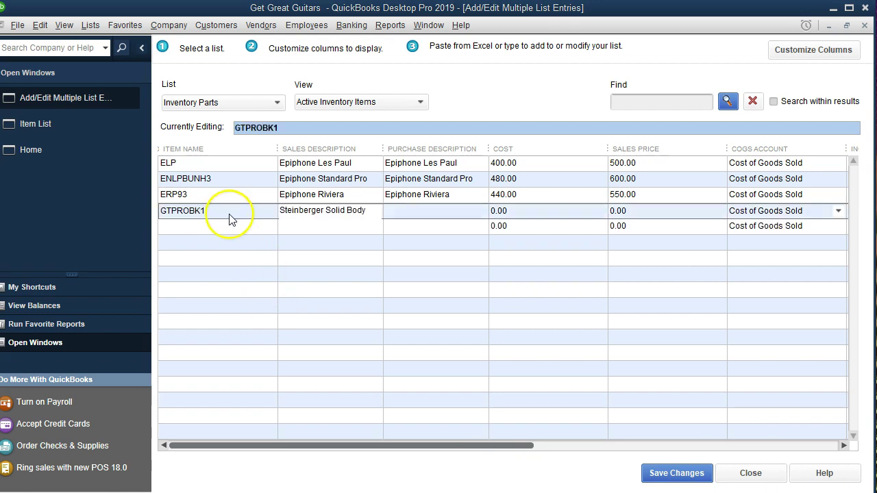
pyautogui.click(370, 214)
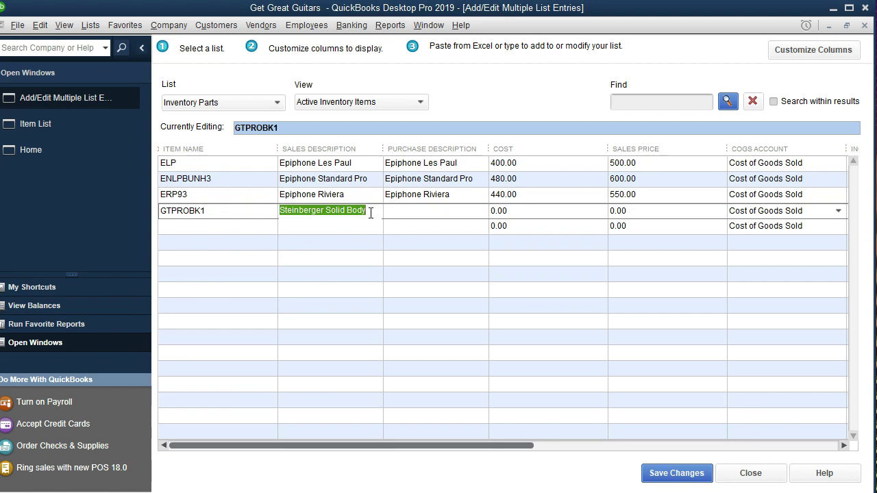
pyautogui.rightClick(370, 213)
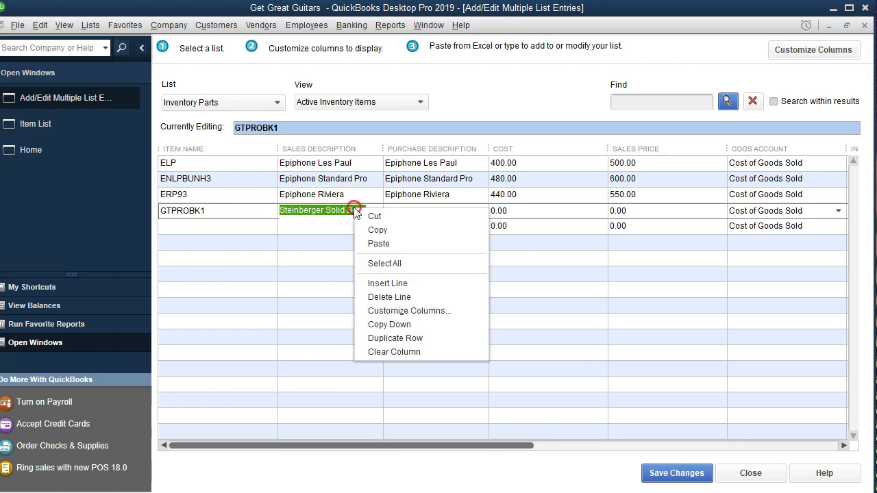
pyautogui.click(369, 227)
pyautogui.click(408, 212)
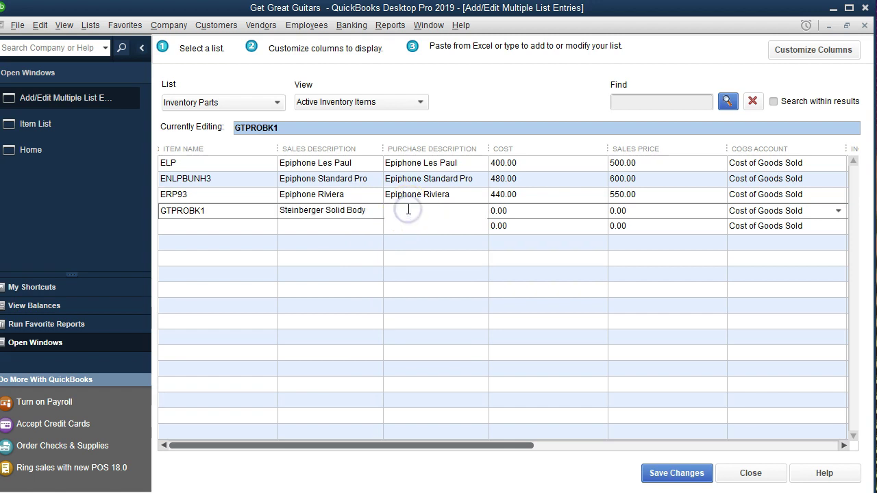
pyautogui.rightClick(408, 213)
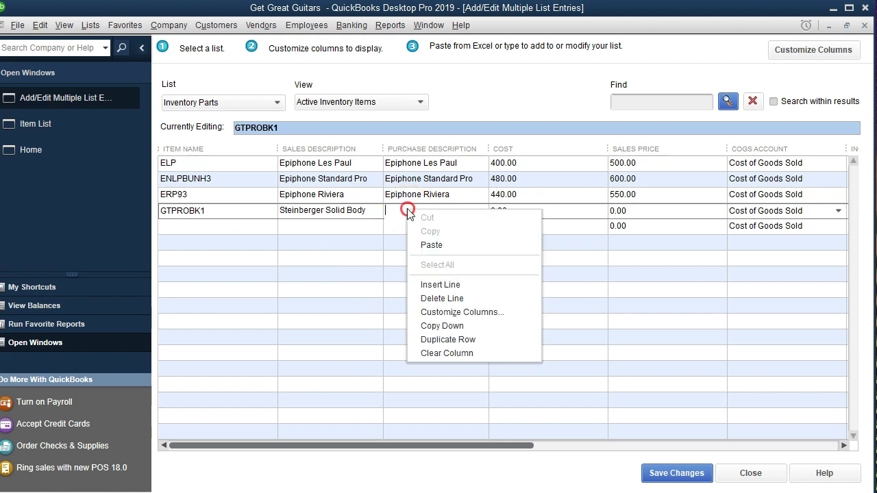
pyautogui.click(425, 244)
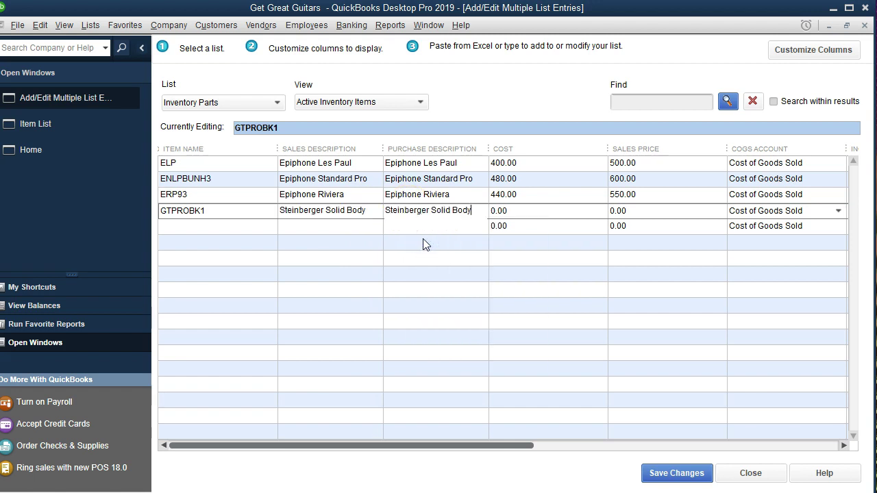
# Set the GTPROBK1 item's cost to 328 and its sales price to 410
pyautogui.press('Tab')
pyautogui.write('328')
pyautogui.press('Tab')
pyautogui.write('410')
pyautogui.press('Tab')
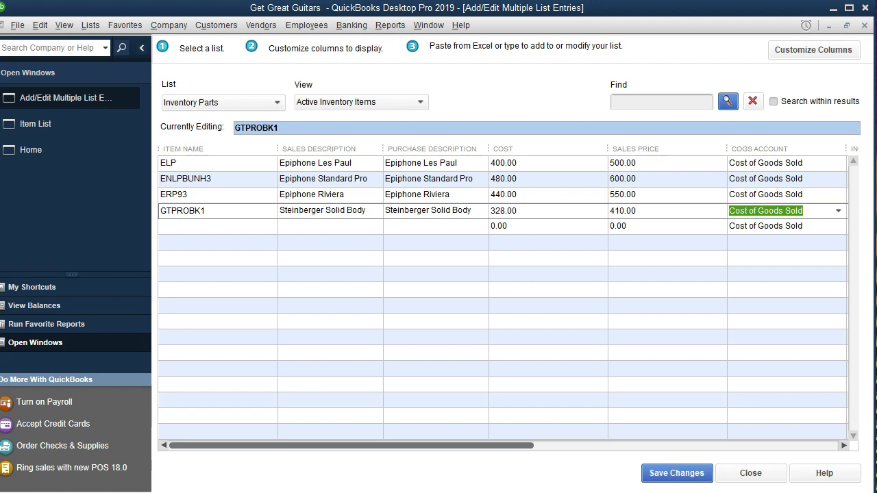
# Assign Merchandise Sales as the GTPROBK1 item's income account, accepting Cost of Goods Sold, Inventory Asset and the Tax code
pyautogui.press('Tab')
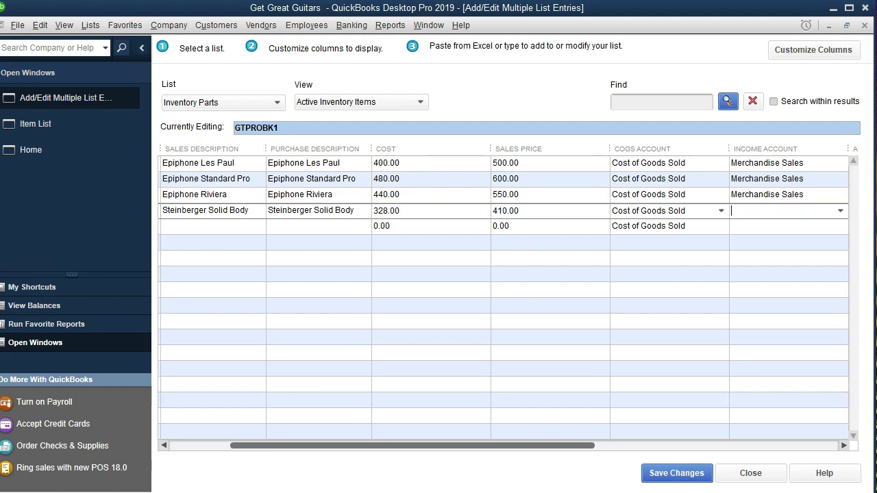
pyautogui.write('Merchandise Sales')
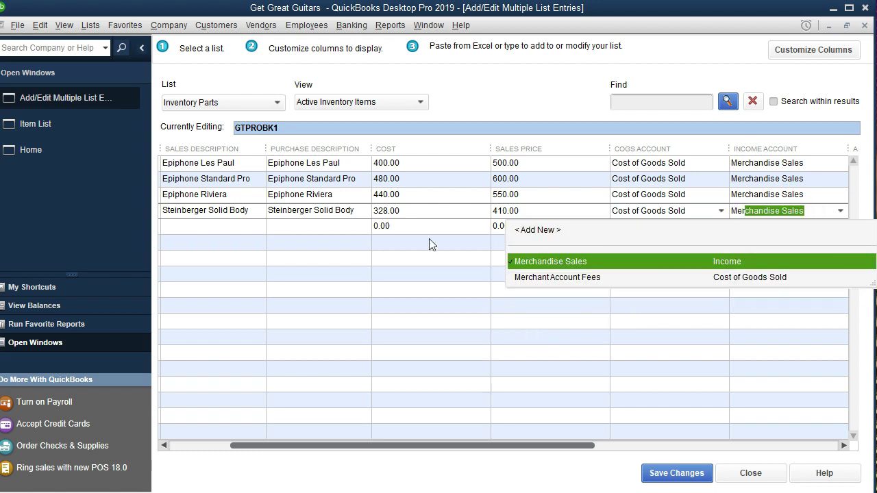
pyautogui.press('Tab')
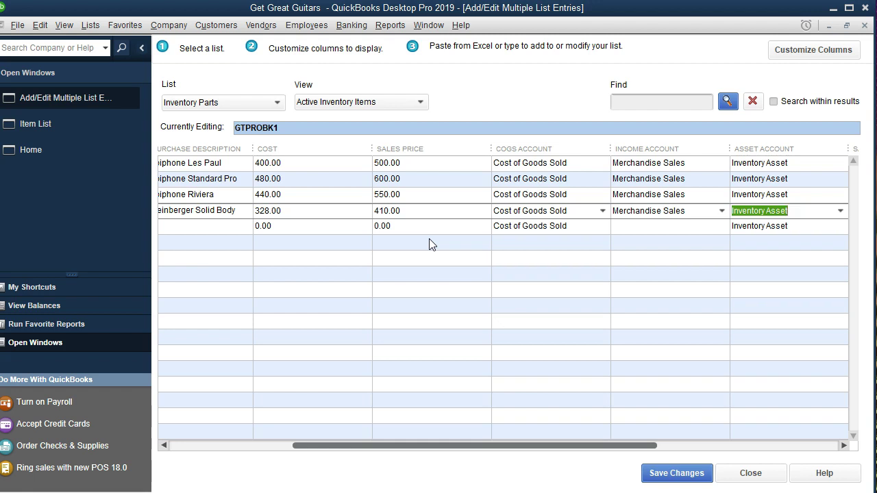
pyautogui.press('Tab')
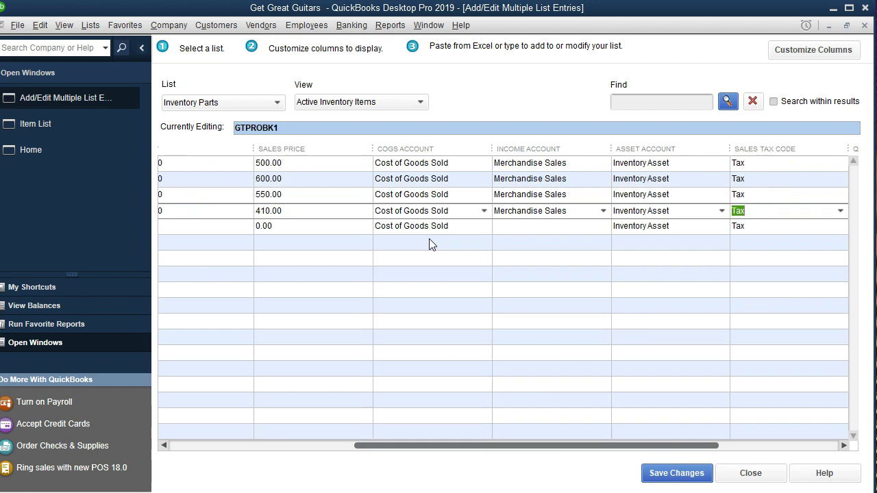
pyautogui.press('Tab')
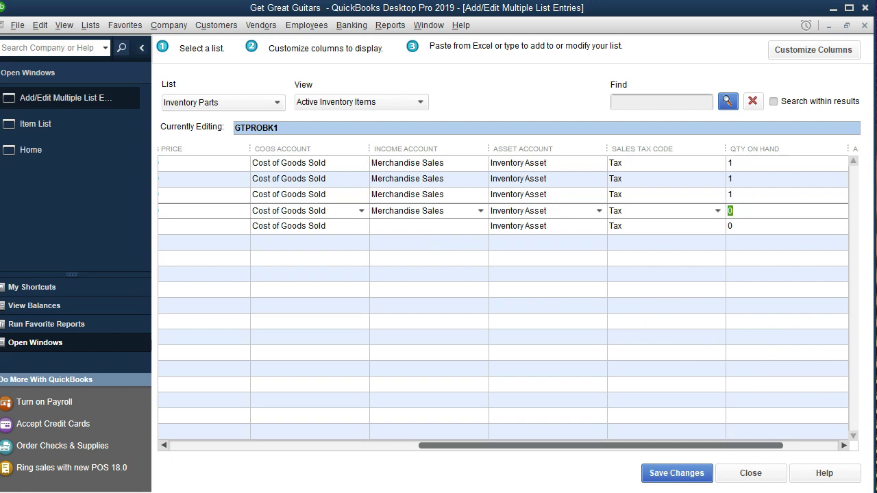
# Set the GTPROBK1 item's quantity on hand to 1 with an as-of date of 12/31/18
pyautogui.write('1')
pyautogui.press('Tab')
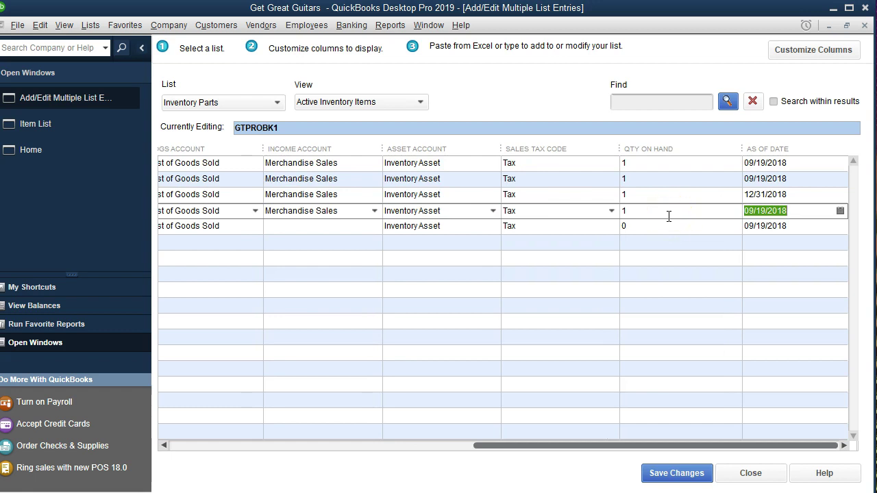
pyautogui.write('1231')
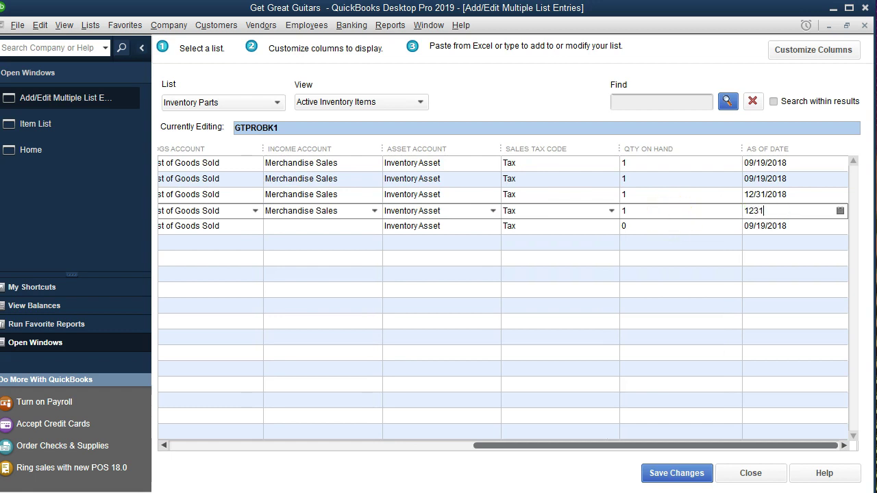
pyautogui.write('18')
pyautogui.press('Tab')
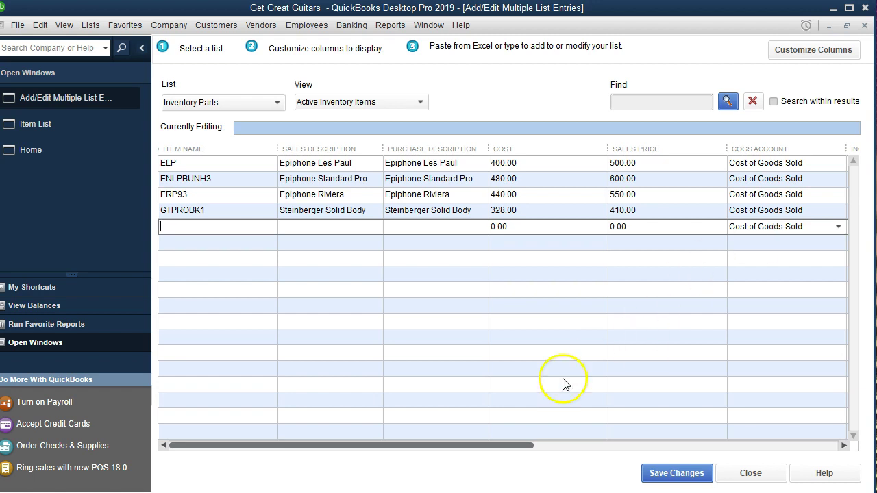
# Add an item named GUSAM2 with Gibson USA as both its sales and purchase description
pyautogui.hotkey('ctrl', 'v')
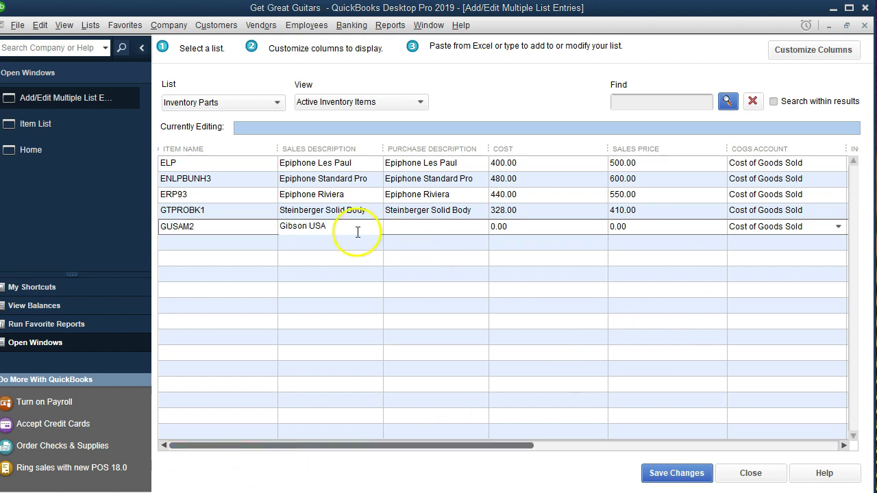
pyautogui.moveTo(345, 227); pyautogui.dragTo(269, 227)
pyautogui.rightClick(301, 229)
pyautogui.click(315, 246)
pyautogui.click(394, 229)
pyautogui.rightClick(398, 227)
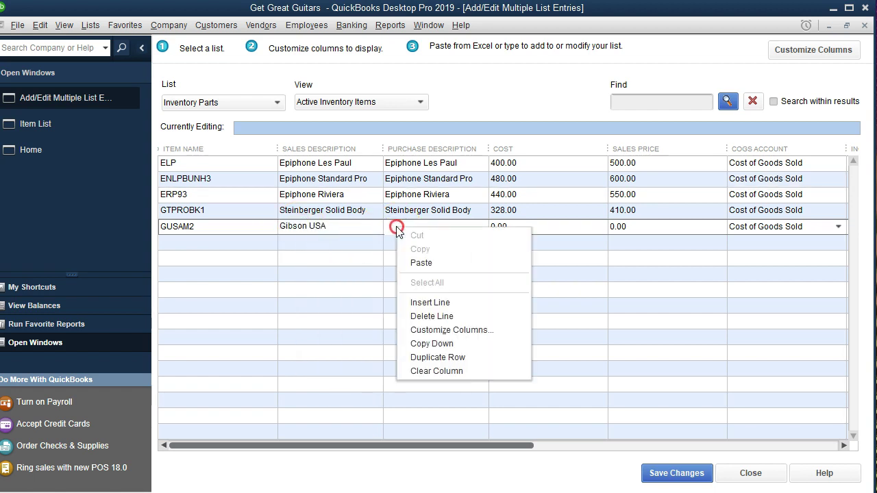
pyautogui.click(416, 258)
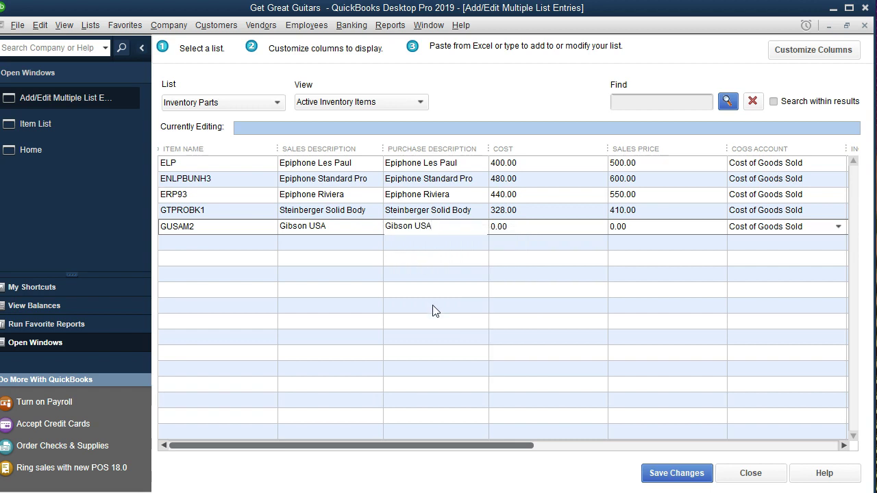
# Set the GUSAM2 item's cost to 304 and its sales price to 380
pyautogui.press('Tab')
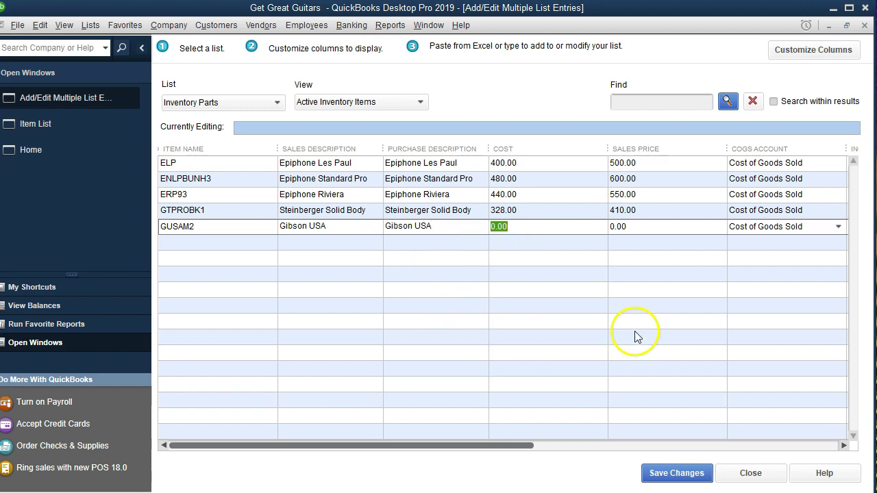
pyautogui.write('304')
pyautogui.press('Tab')
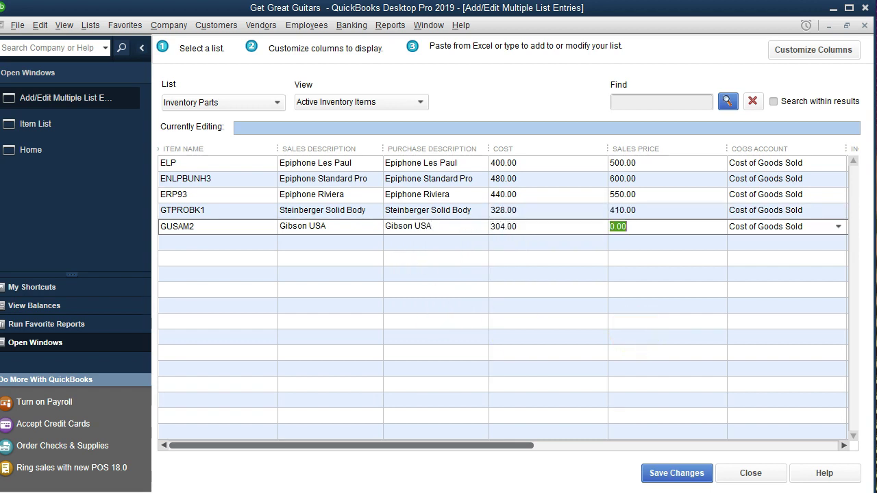
pyautogui.write('380')
pyautogui.press('Tab')
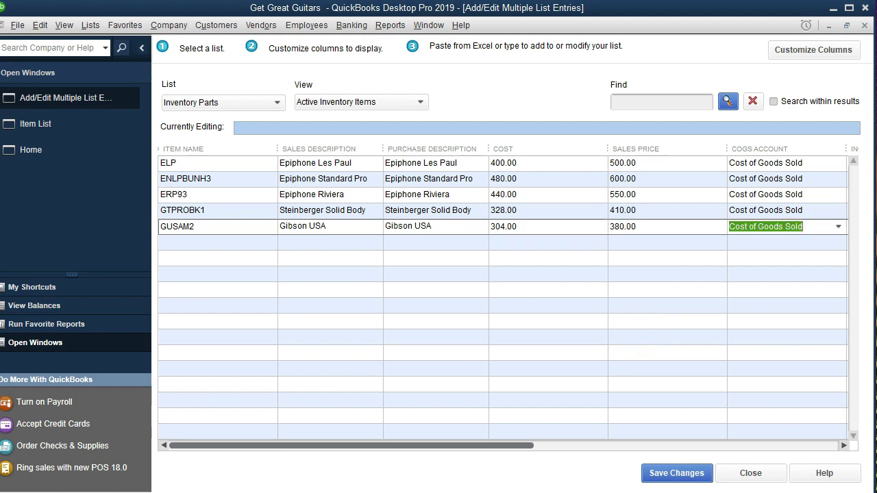
# Assign Merchandise Sales as the GUSAM2 item's income account, accepting Cost of Goods Sold, Inventory Asset and the Tax code
pyautogui.press('Tab')
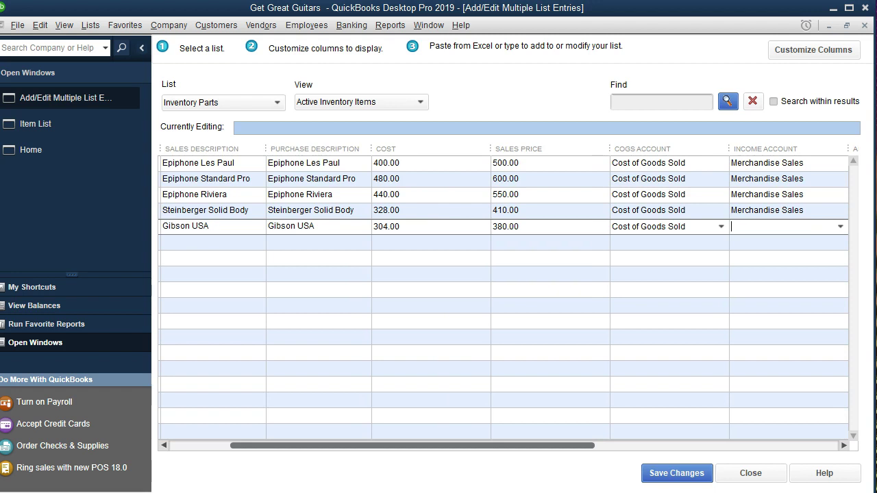
pyautogui.write('Merchandise Sales')
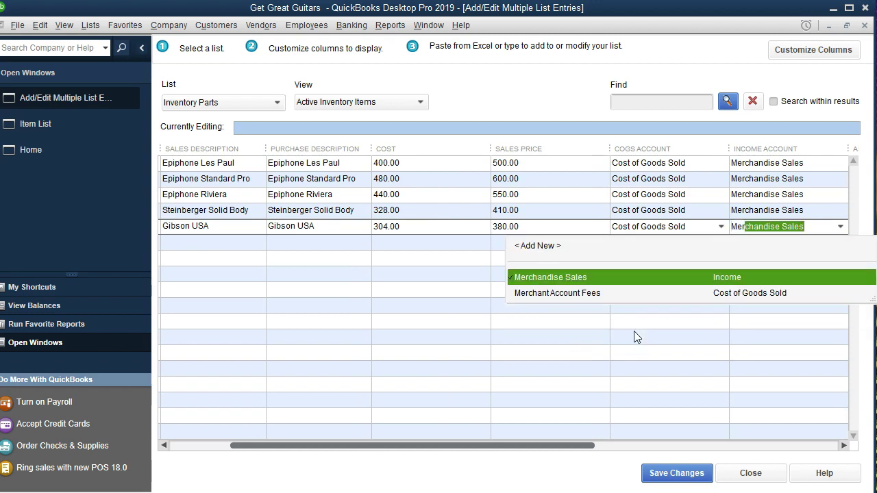
pyautogui.press('Tab')
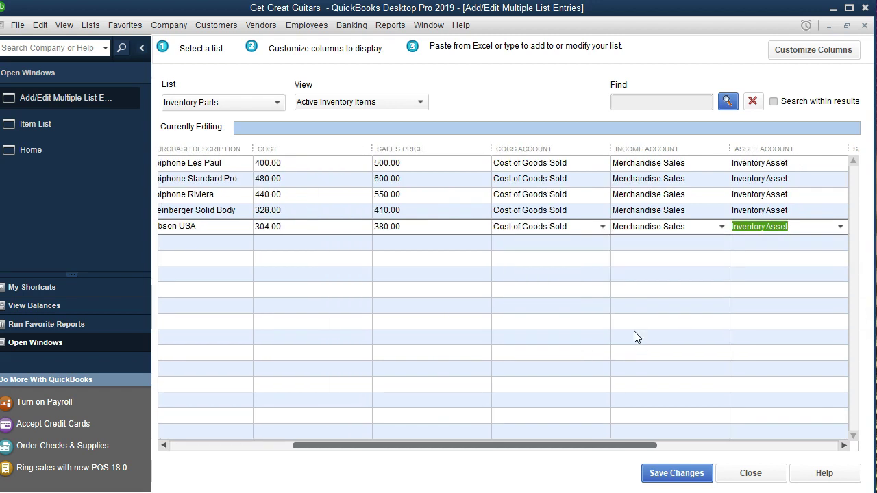
pyautogui.press('Tab')
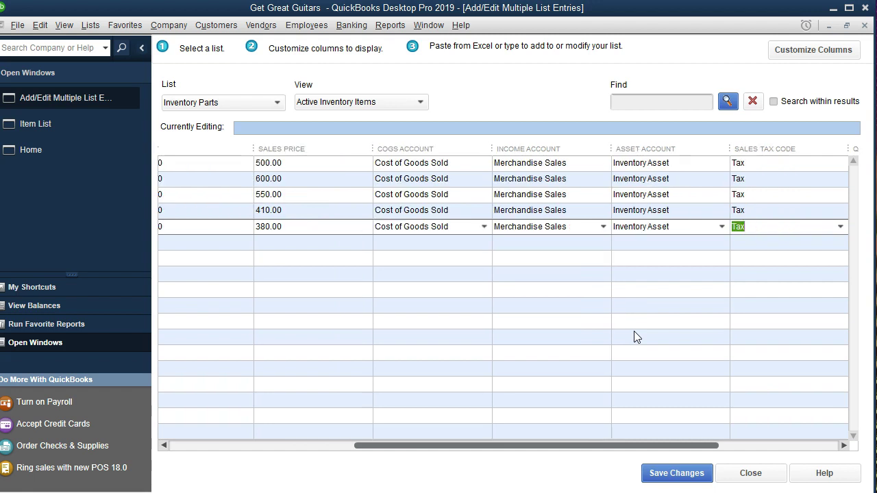
pyautogui.press('Tab')
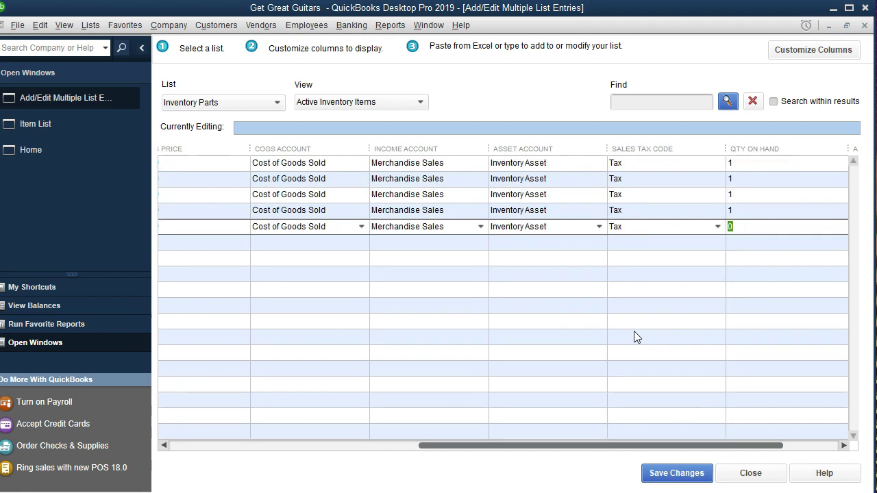
# Set the GUSAM2 item's quantity on hand to 2 with an as-of date of 12/31/18
pyautogui.write('2')
pyautogui.press('Tab')
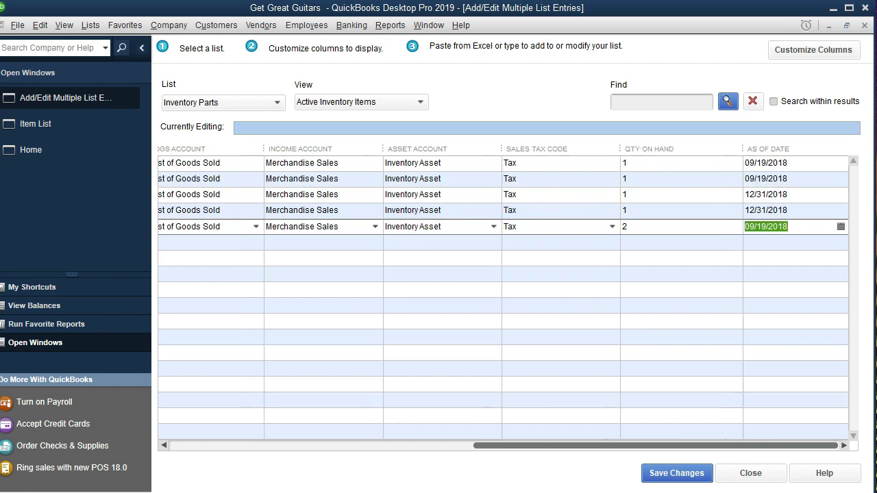
pyautogui.write('12')
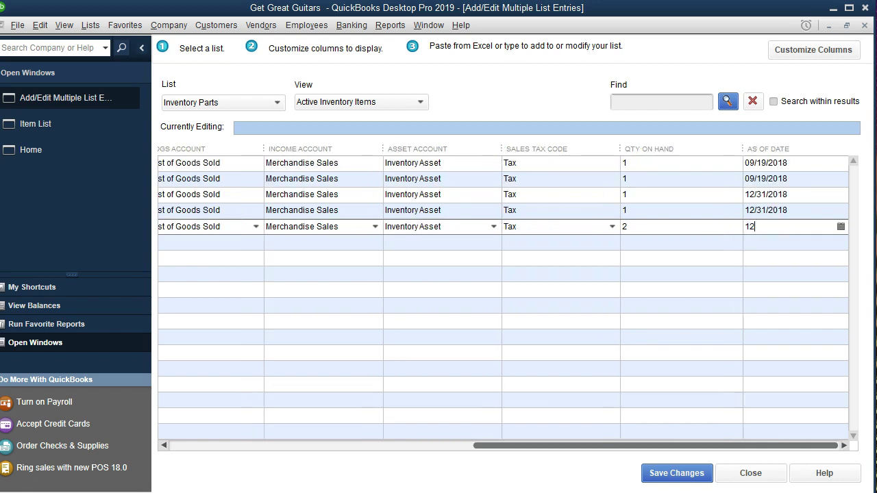
pyautogui.write('3118')
pyautogui.press('Tab')
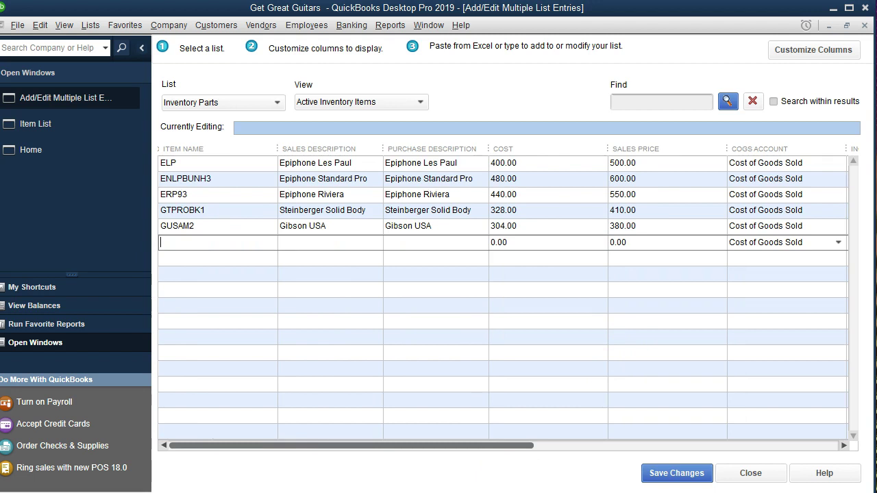
# Add an item named WILDKAT with Epiphone Semi-Hollowbody as both its sales and purchase description
pyautogui.hotkey('ctrl', 'v')
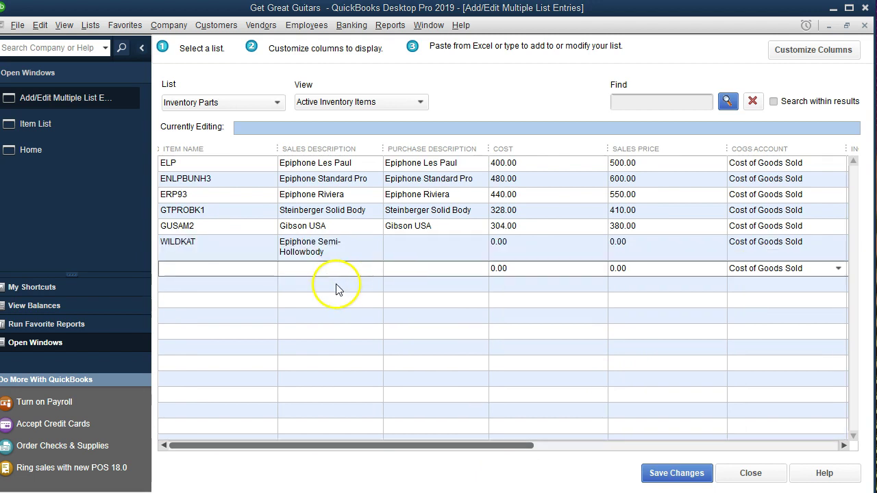
pyautogui.click(299, 247)
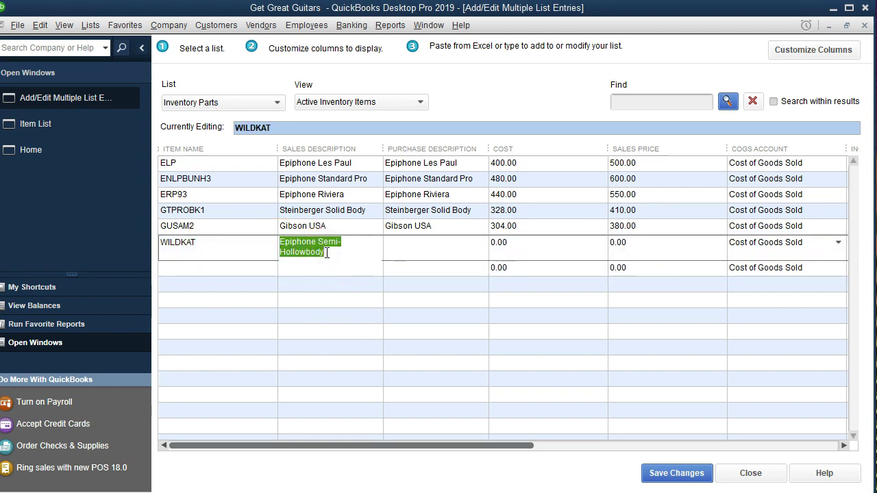
pyautogui.rightClick(313, 252)
pyautogui.click(335, 271)
pyautogui.click(394, 248)
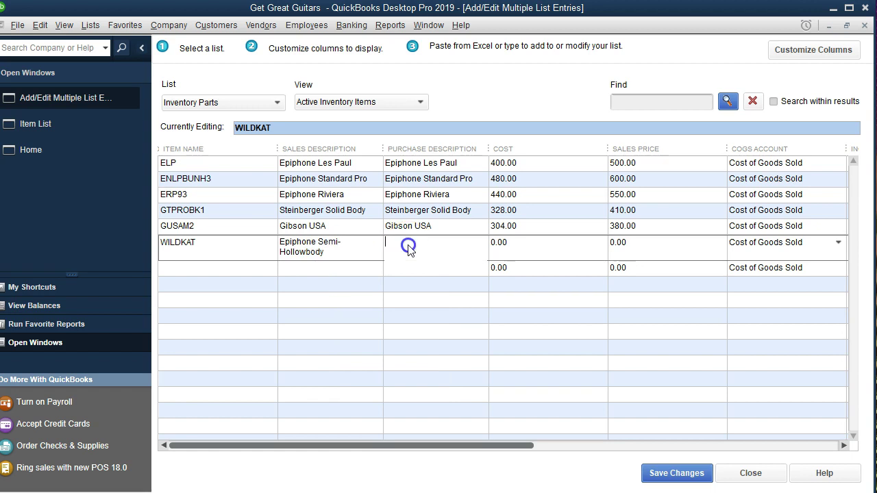
pyautogui.rightClick(408, 247)
pyautogui.click(421, 279)
# Set the WILDKAT item's cost to 320 and its sales price to 400
pyautogui.press('Tab')
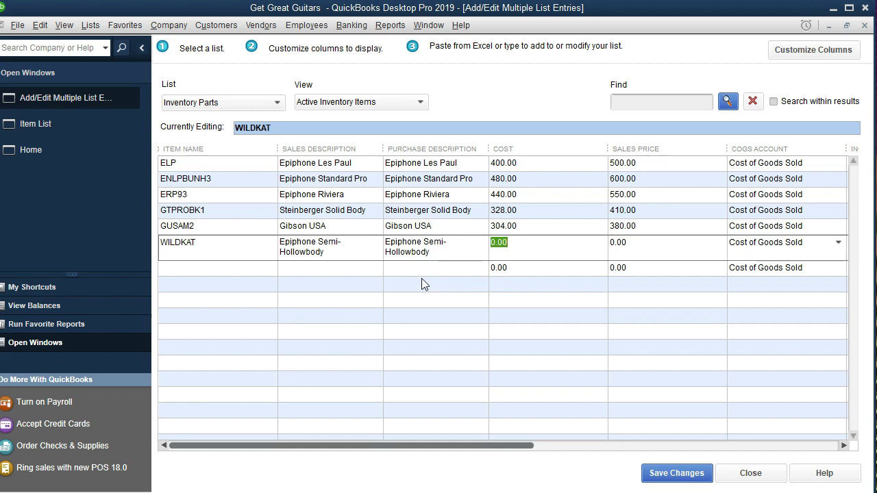
pyautogui.write('320')
pyautogui.press('Tab')
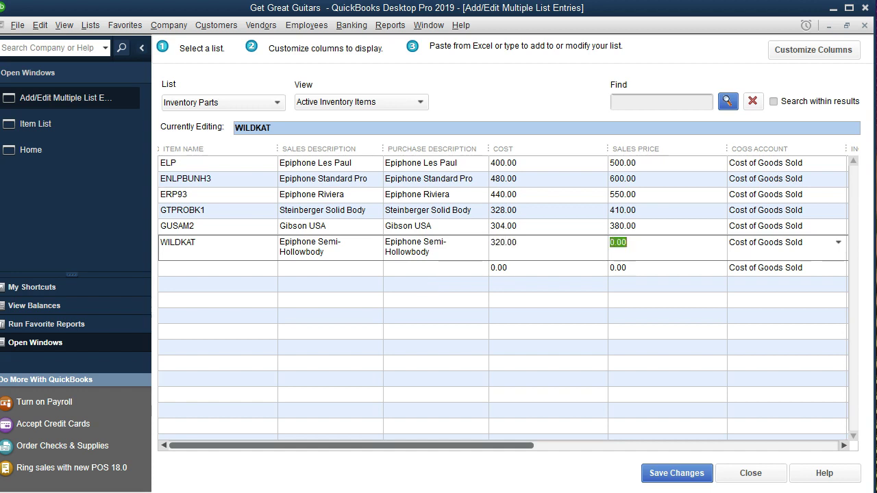
pyautogui.write('400')
pyautogui.press('Tab')
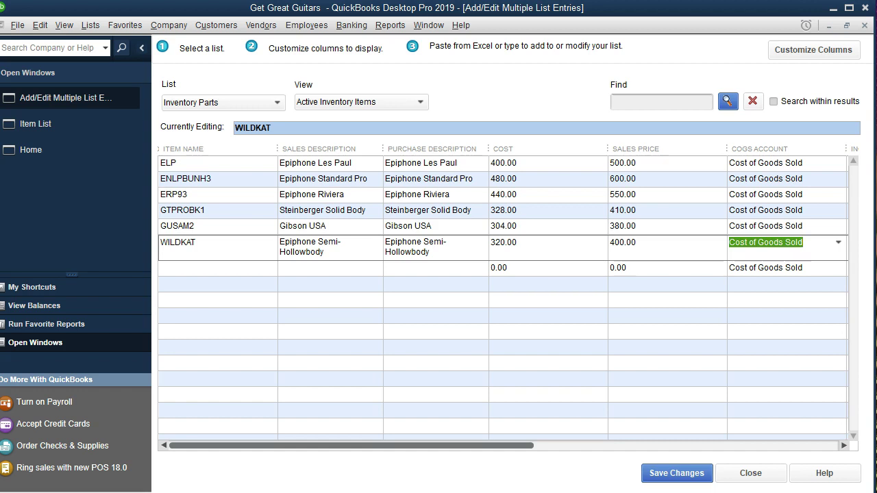
# Assign Merchandise Sales as the WILDKAT item's income account, accepting Cost of Goods Sold, Inventory Asset and the Tax code
pyautogui.press('Tab')
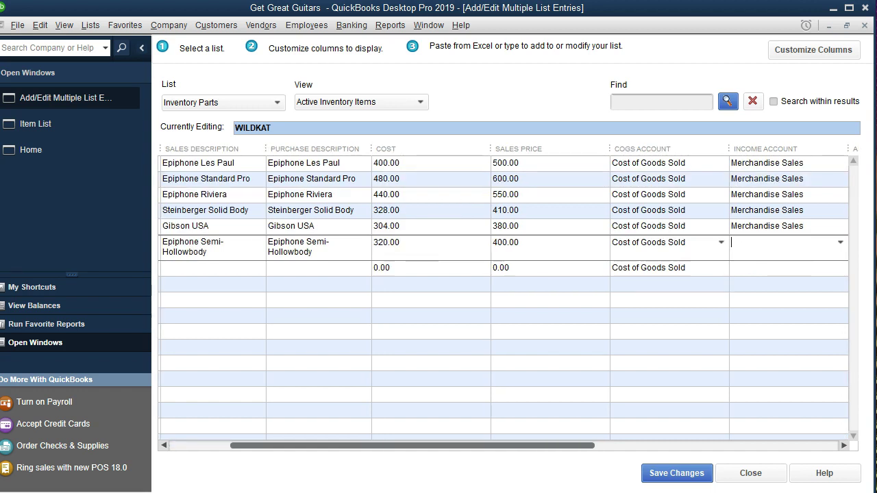
pyautogui.write('Merchandise Sales')
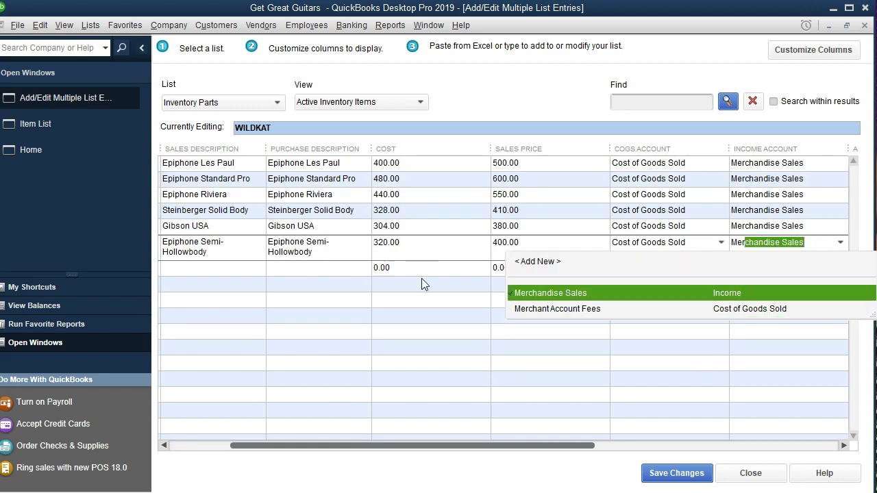
pyautogui.press('Tab')
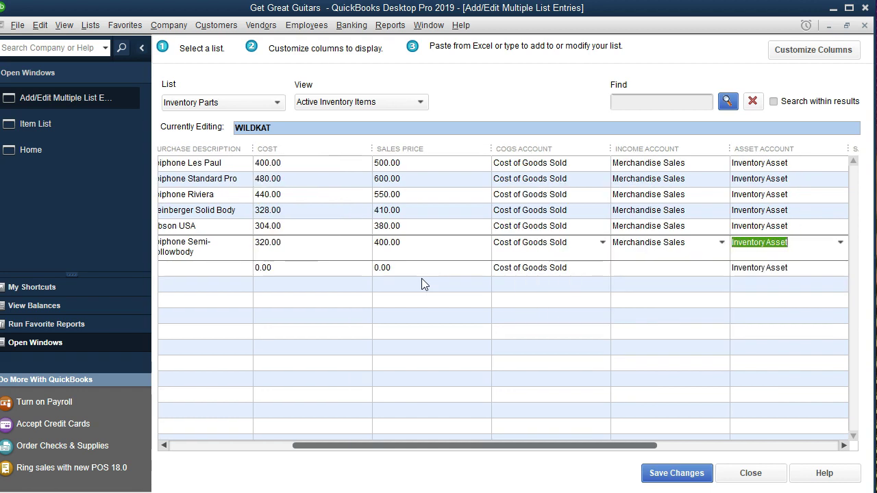
pyautogui.press('Tab')
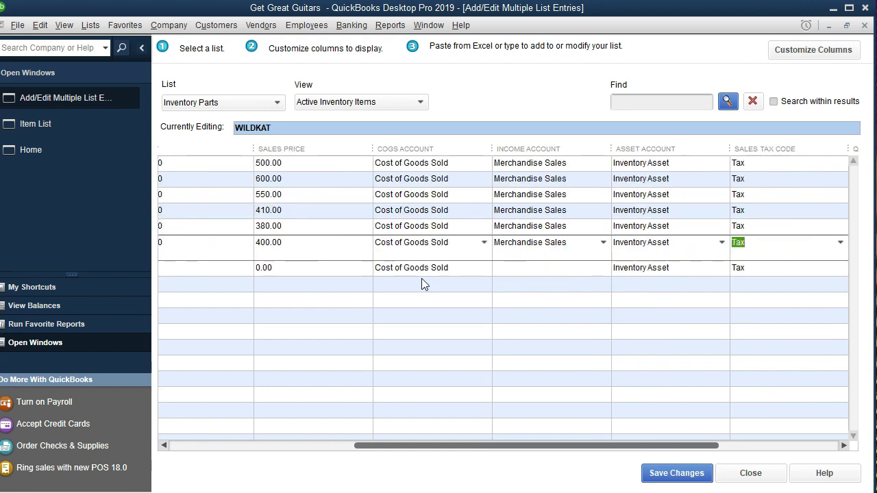
pyautogui.press('Tab')
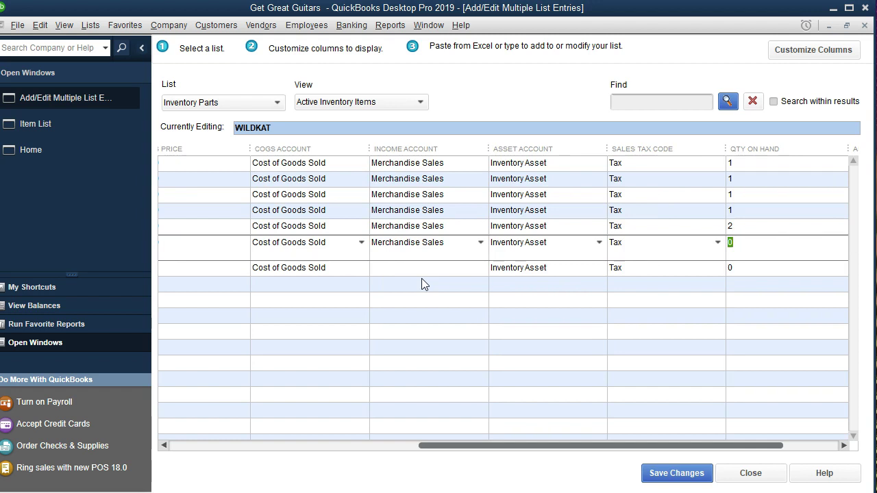
# Set the WILDKAT item's quantity on hand to 2 with an as-of date of 12/31/18
pyautogui.write('2')
pyautogui.press('Tab')
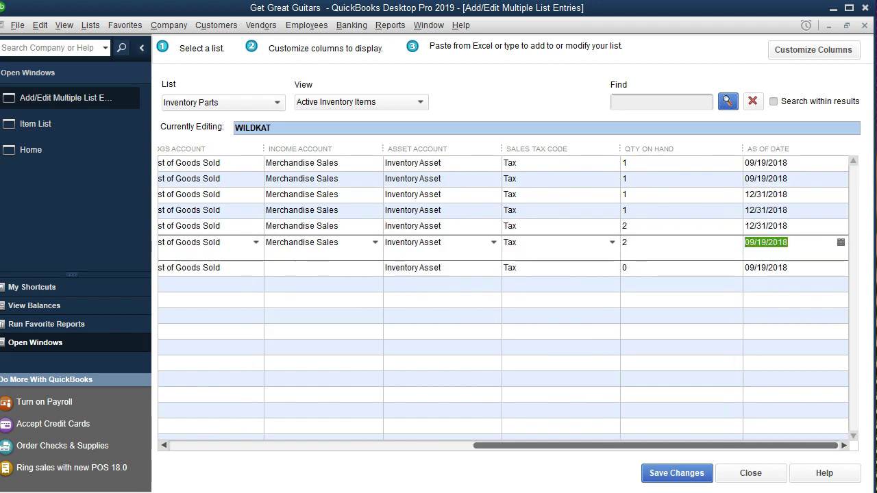
pyautogui.write('123118')
pyautogui.press('Tab')
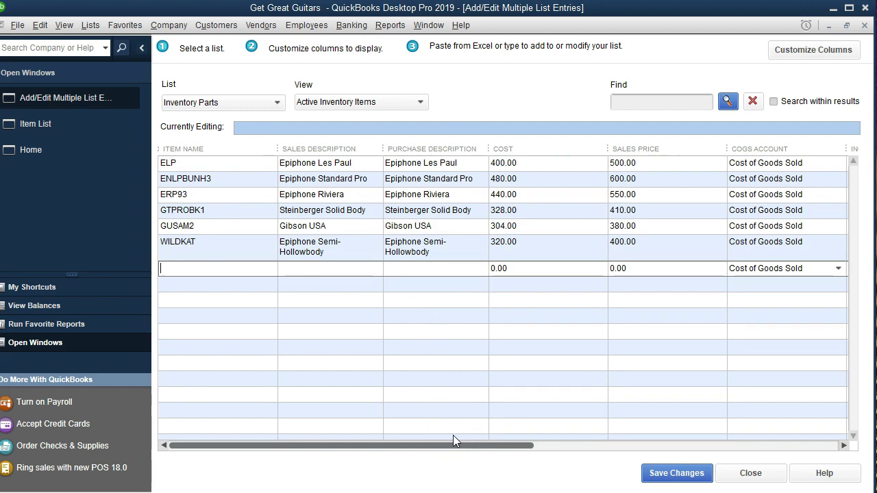
# Check the entered columns across the inventory parts grid and save the new item records
pyautogui.click(430, 447)
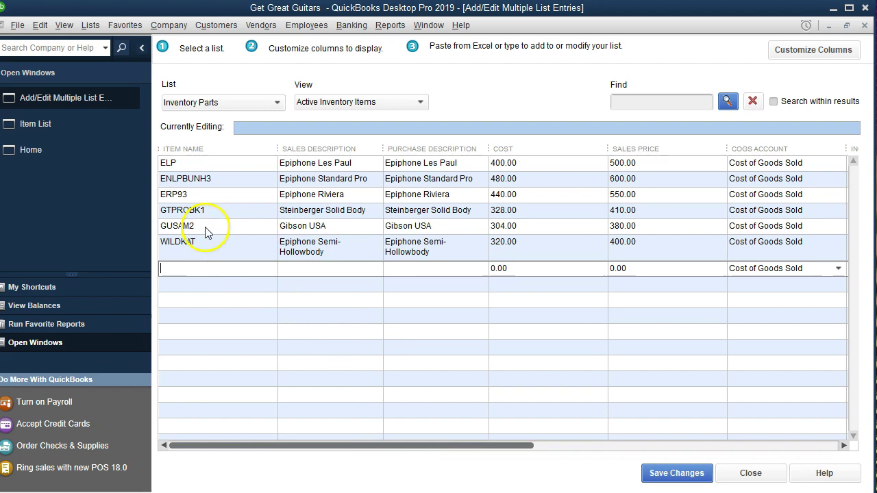
pyautogui.click(264, 446)
pyautogui.moveTo(265, 446); pyautogui.dragTo(596, 487)
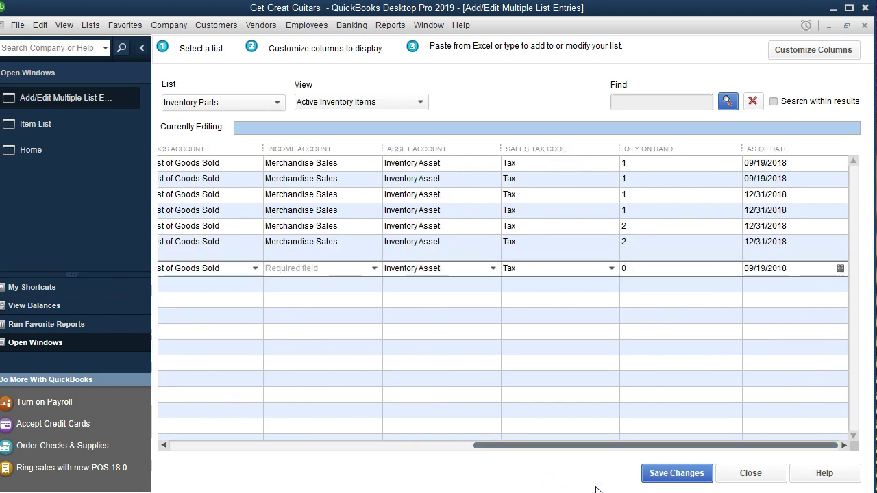
pyautogui.click(666, 473)
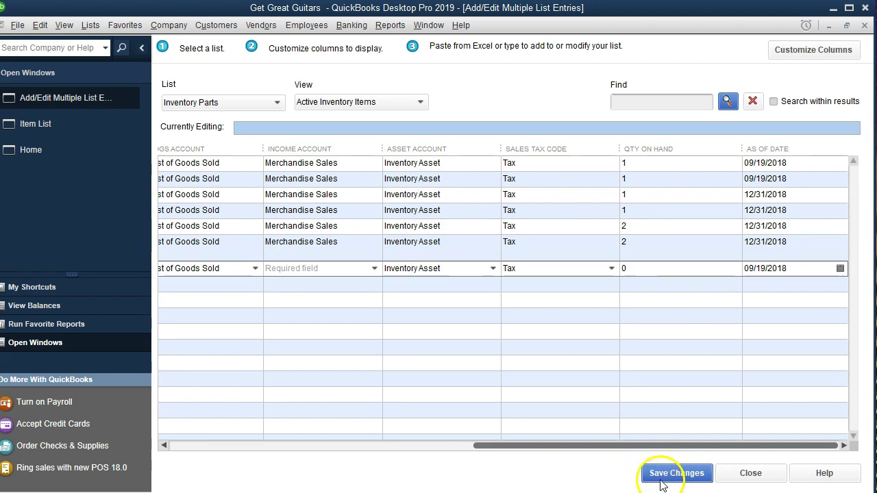
pyautogui.click(661, 482)
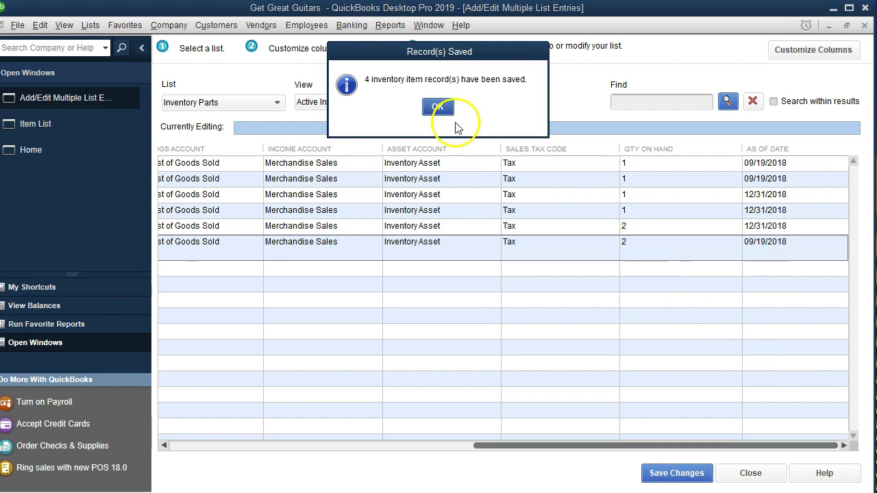
pyautogui.click(439, 109)
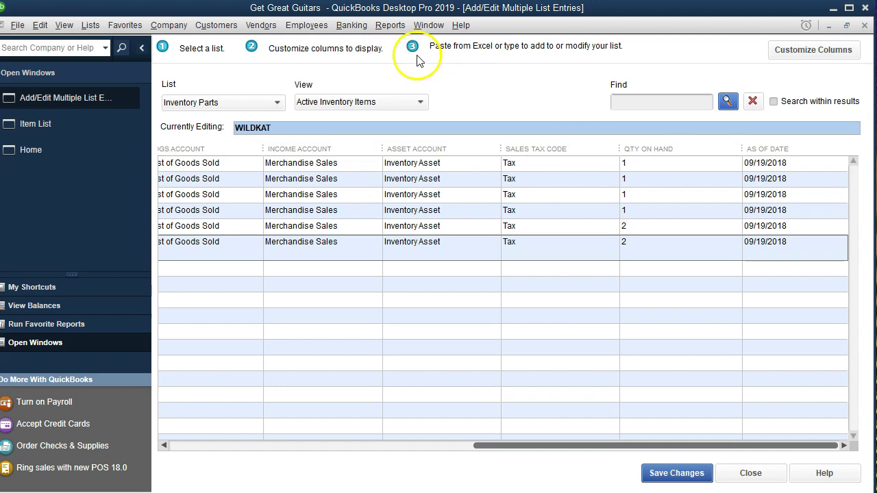
# Run the Balance Sheet Standard report with an as-of date of 12/31/19
pyautogui.click(390, 26)
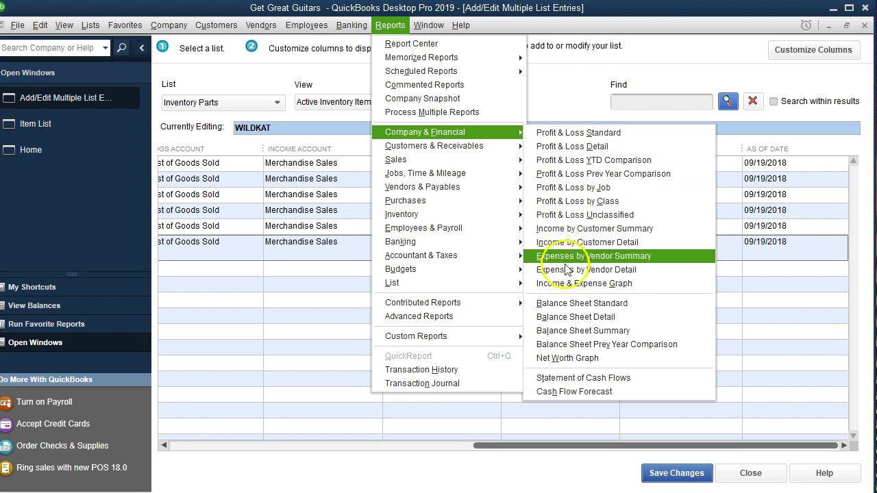
pyautogui.click(597, 307)
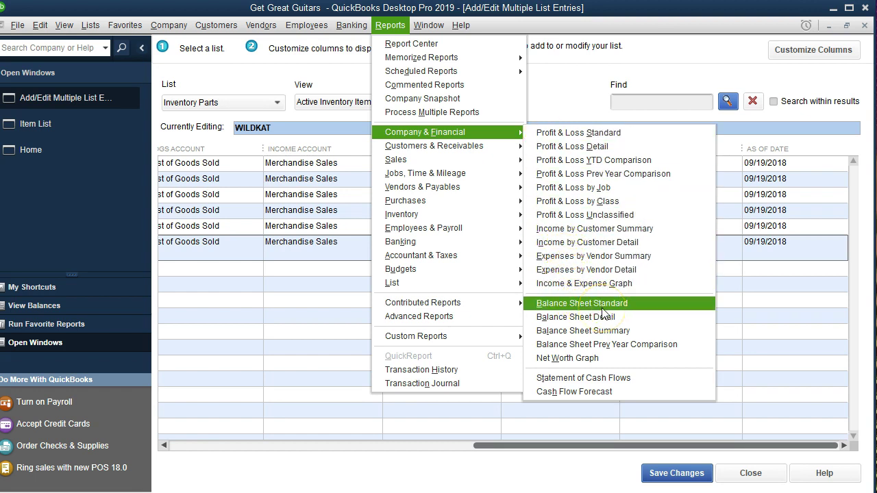
pyautogui.click(603, 305)
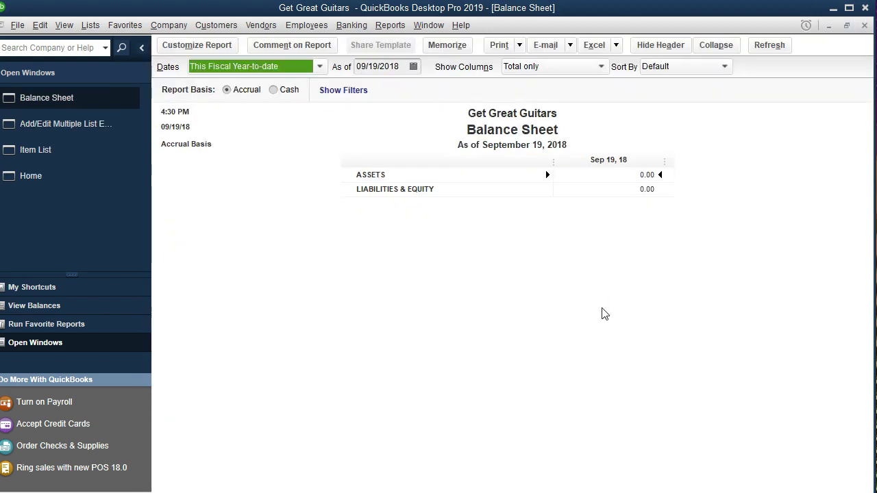
pyautogui.press('Tab')
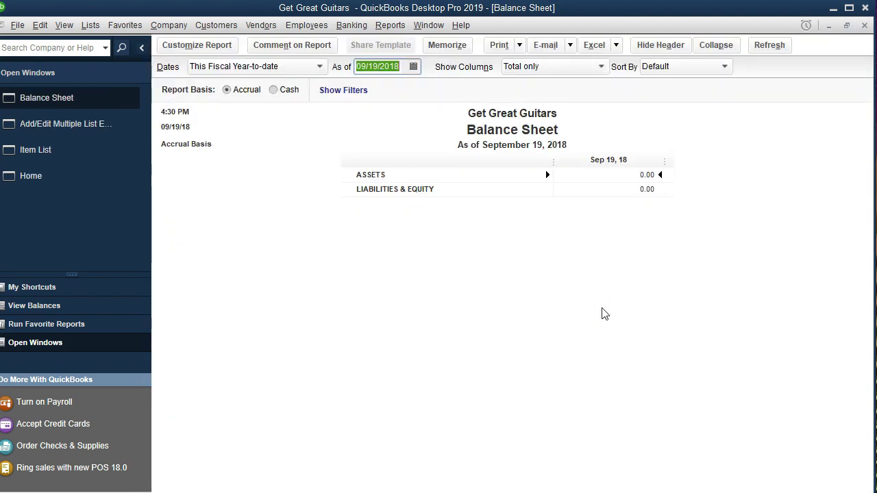
pyautogui.write('123119')
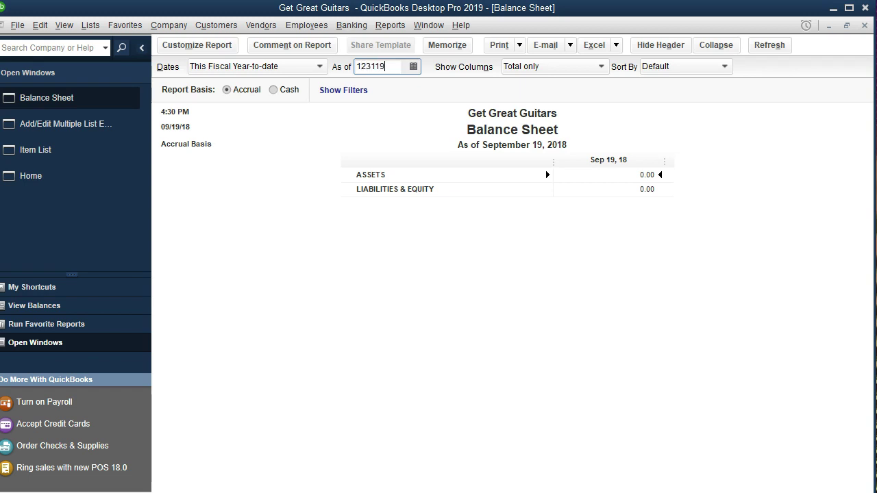
pyautogui.press('Tab')
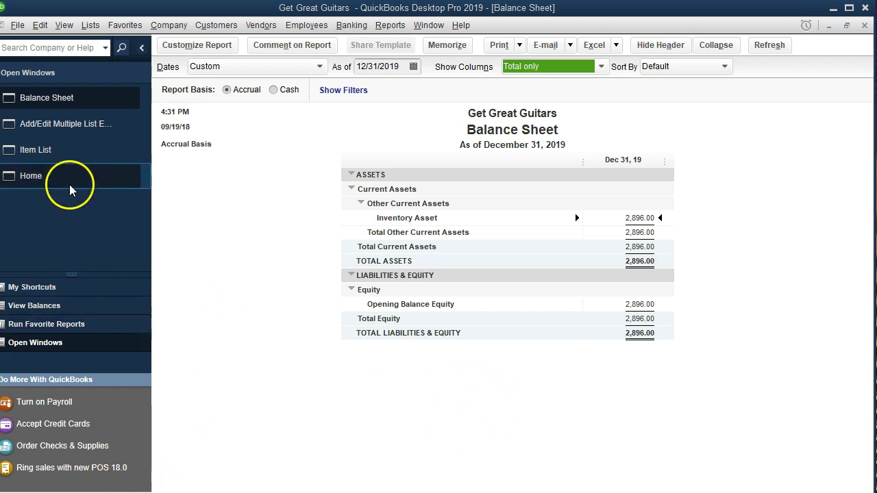
# Return to the multiple list entries and review the saved items' costs, quantities on hand and as-of dates
pyautogui.click(70, 135)
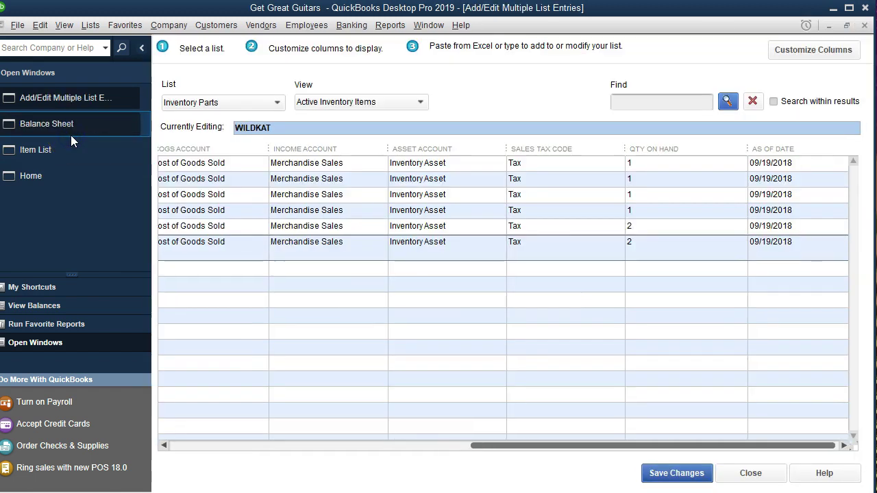
pyautogui.moveTo(650, 446); pyautogui.dragTo(492, 475)
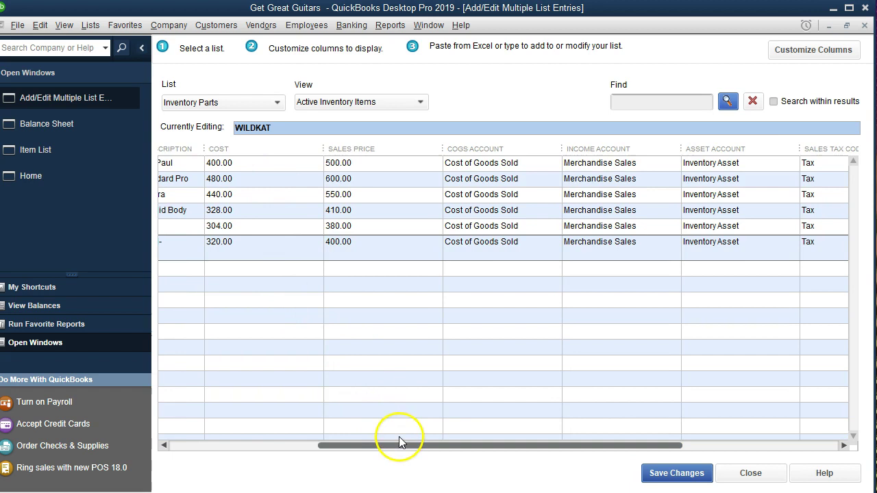
pyautogui.moveTo(402, 446); pyautogui.dragTo(625, 460)
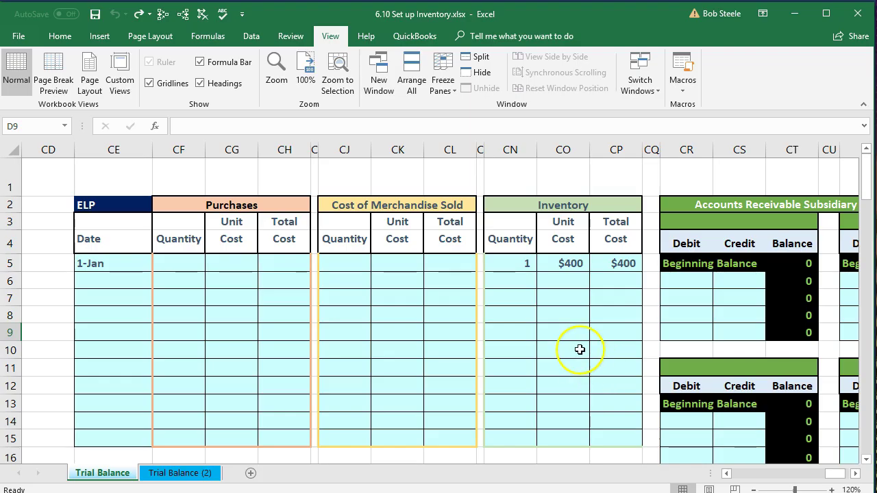
# Switch to the Excel inventory workbook and examine the ELP item's quantity, unit cost and total cost
pyautogui.click(580, 349)
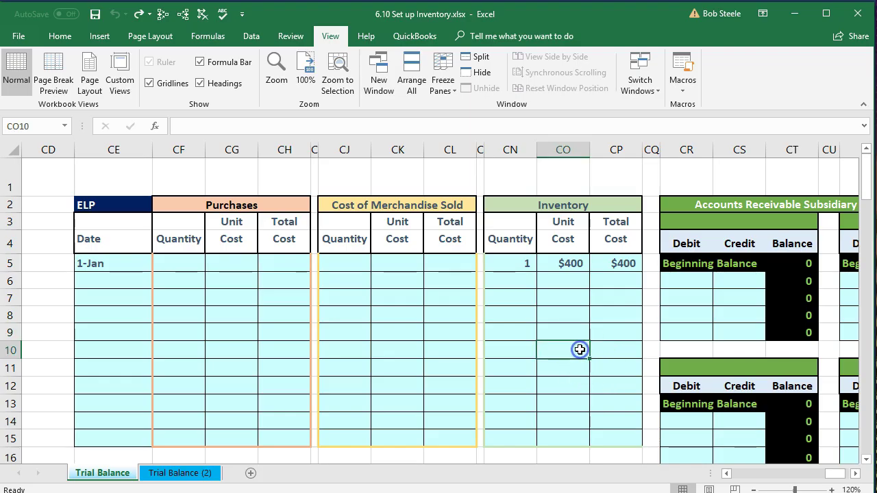
pyautogui.click(520, 270)
pyautogui.click(568, 264)
pyautogui.click(129, 203)
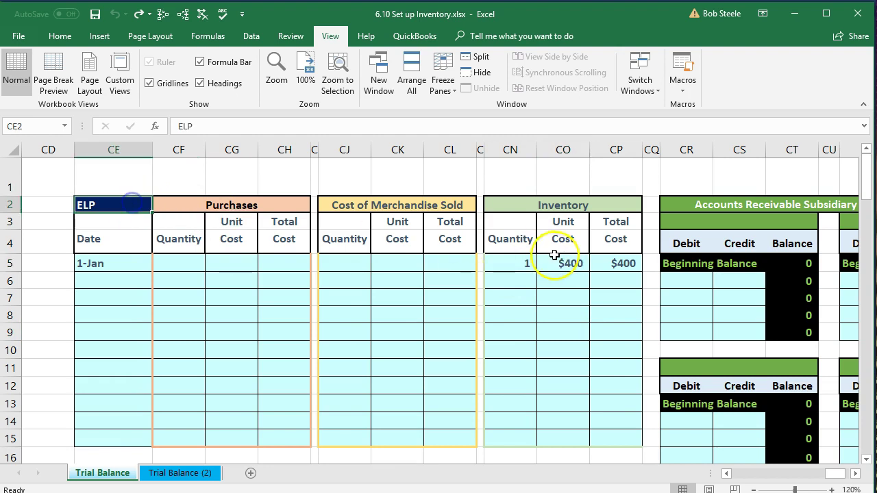
pyautogui.click(613, 264)
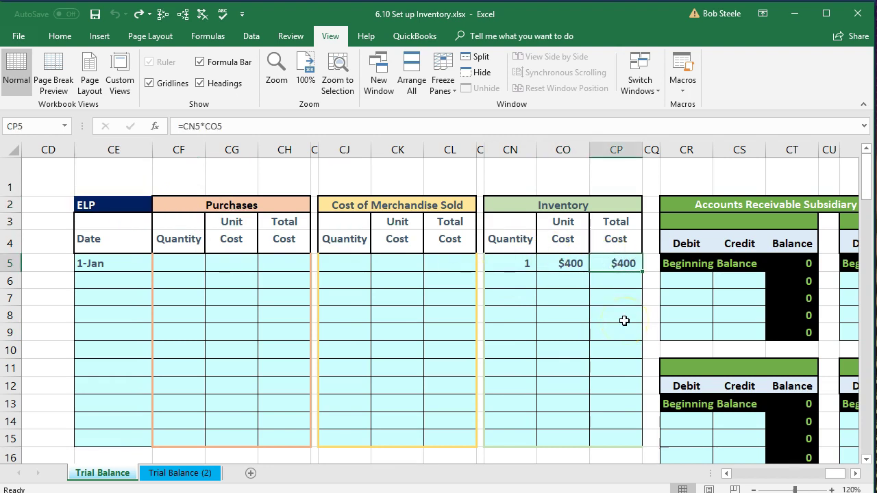
# Examine the ENLPBUNH3 item's quantity, unit cost and total cost in its inventory record
pyautogui.scroll(-3, 624, 320)
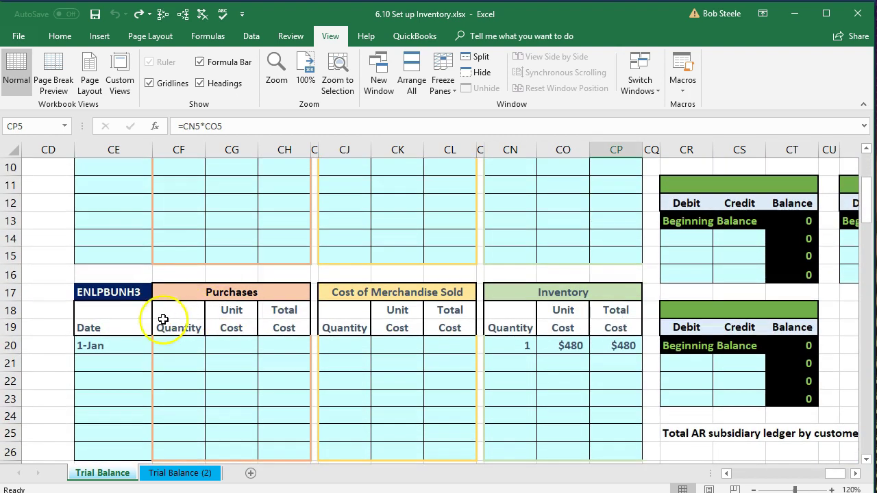
pyautogui.click(119, 294)
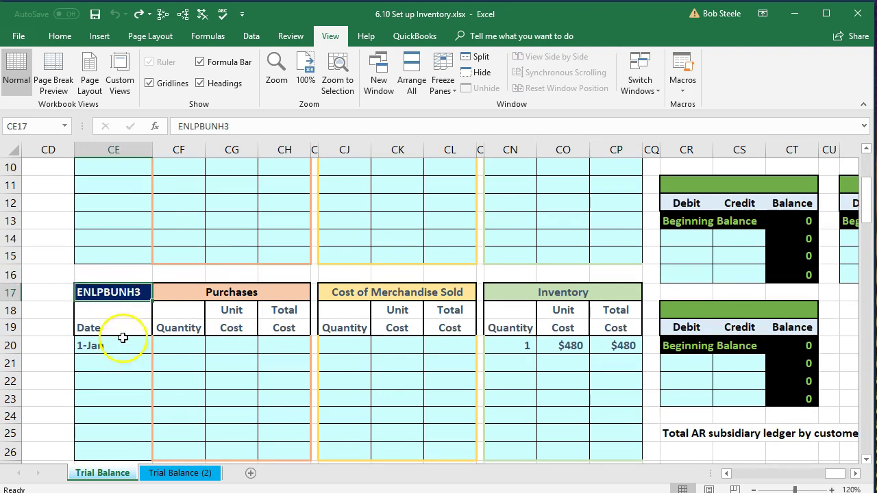
pyautogui.click(488, 343)
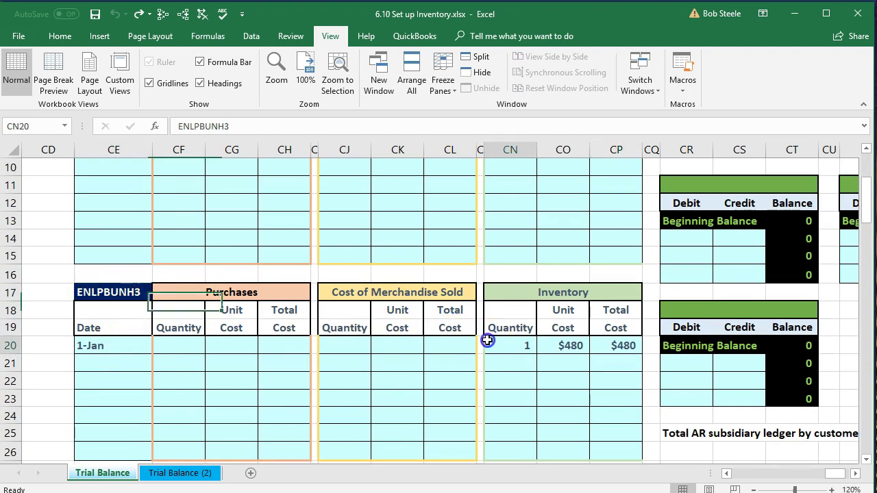
pyautogui.click(566, 345)
pyautogui.click(600, 345)
# Examine the ERP93 item's quantity and total cost in its inventory record
pyautogui.scroll(-3, 600, 345)
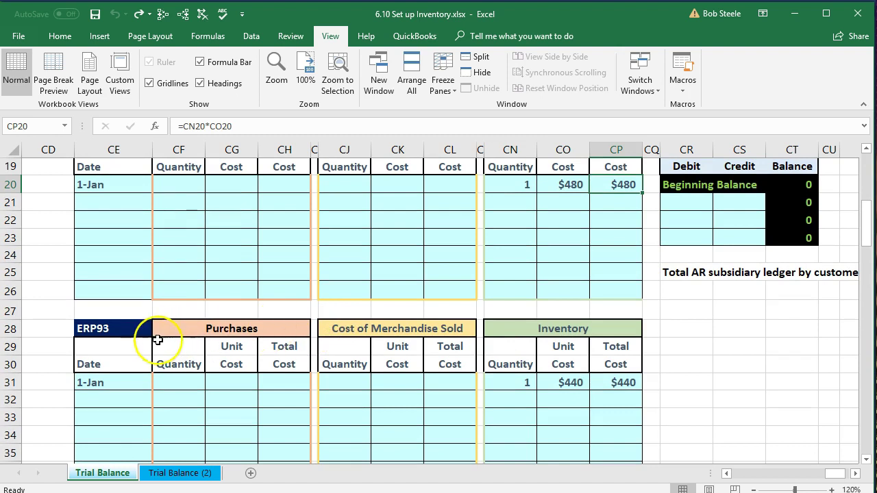
pyautogui.click(121, 336)
pyautogui.click(506, 381)
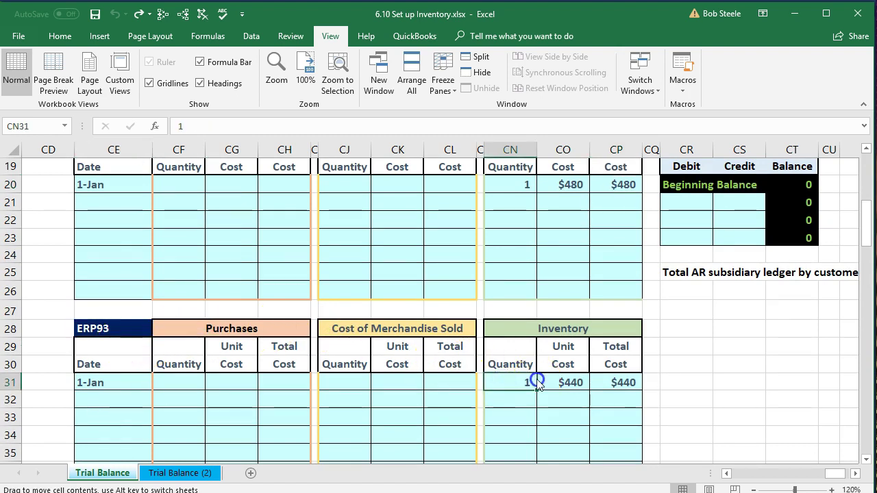
pyautogui.click(610, 382)
# Examine the GTPROBK1 item's quantity, unit cost and total cost in its inventory record
pyautogui.scroll(-3, 609, 382)
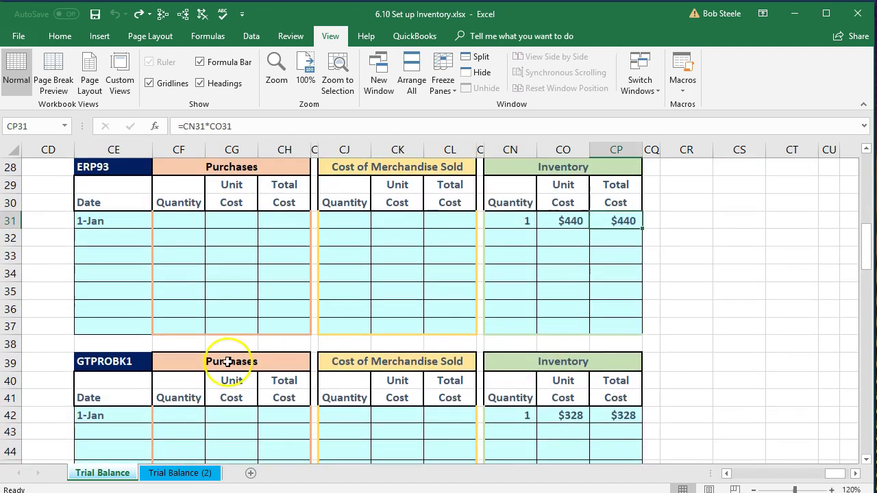
pyautogui.click(123, 366)
pyautogui.scroll(-2, 130, 366)
pyautogui.click(514, 312)
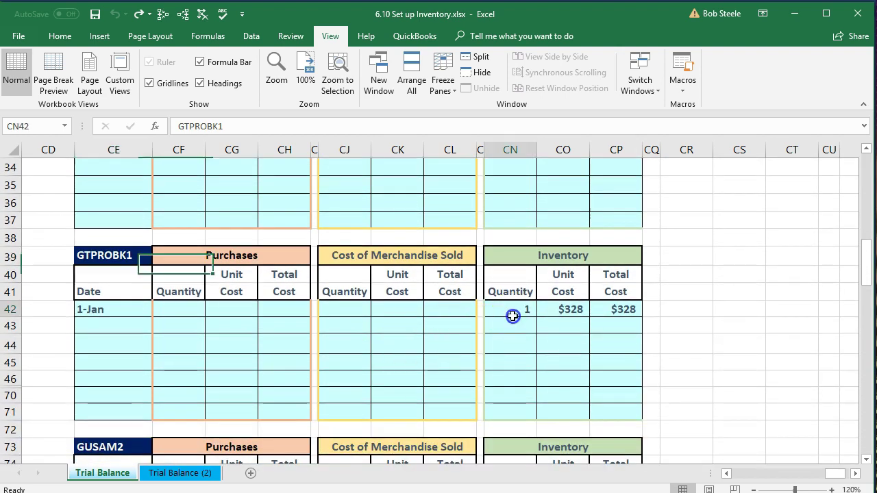
pyautogui.click(569, 309)
pyautogui.click(621, 310)
# Examine the GUSAM2 item's quantity, unit cost and total cost in its inventory record
pyautogui.scroll(-2, 617, 305)
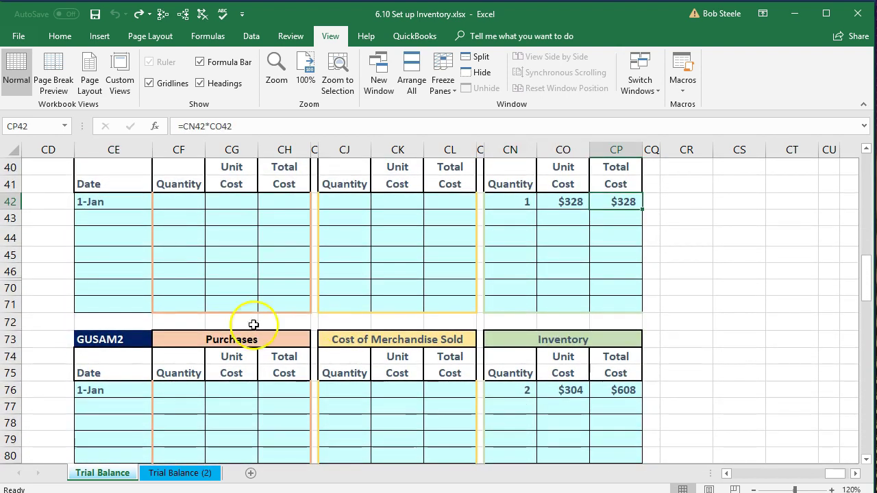
pyautogui.click(124, 338)
pyautogui.scroll(-1, 123, 337)
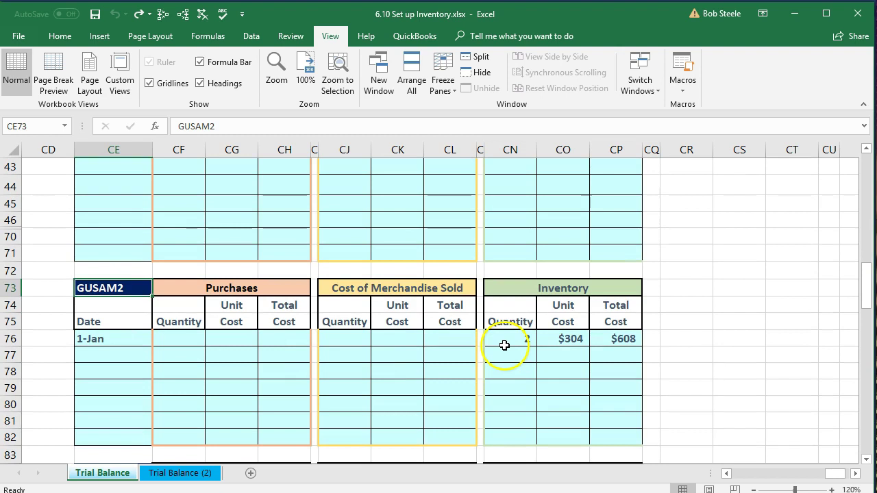
pyautogui.click(506, 344)
pyautogui.click(568, 342)
pyautogui.click(612, 338)
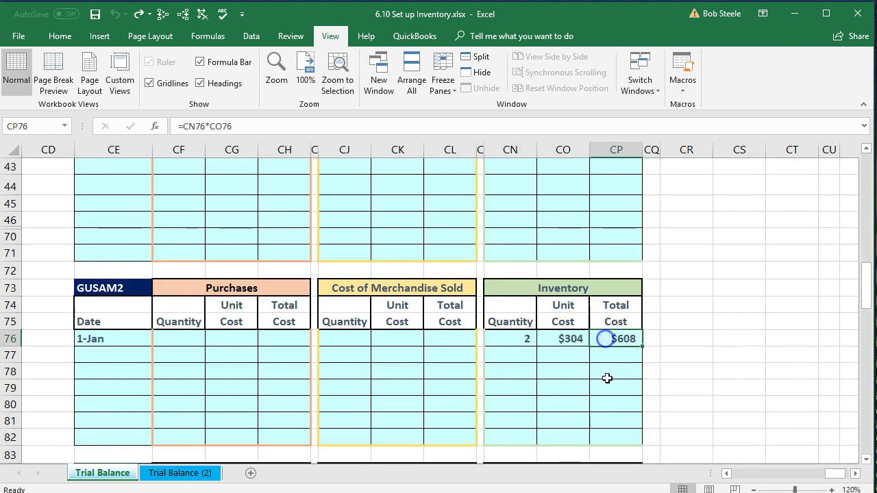
# Examine the WILDKAT item's quantity, unit cost and total cost in its inventory record
pyautogui.scroll(-3, 607, 378)
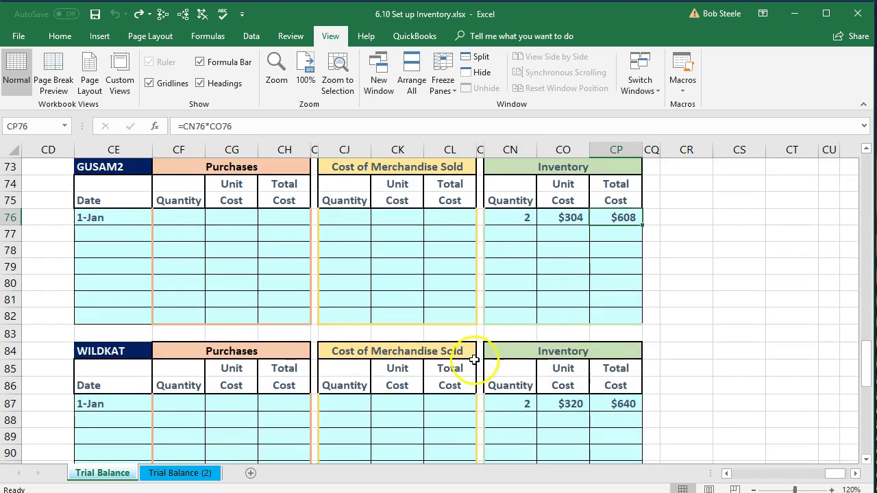
pyautogui.click(137, 350)
pyautogui.click(525, 404)
pyautogui.click(568, 404)
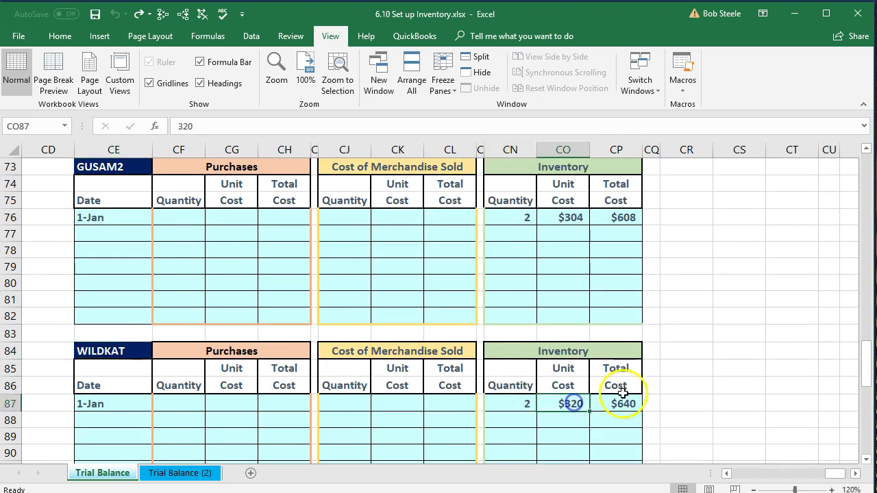
pyautogui.scroll(-1, 658, 370)
pyautogui.click(631, 354)
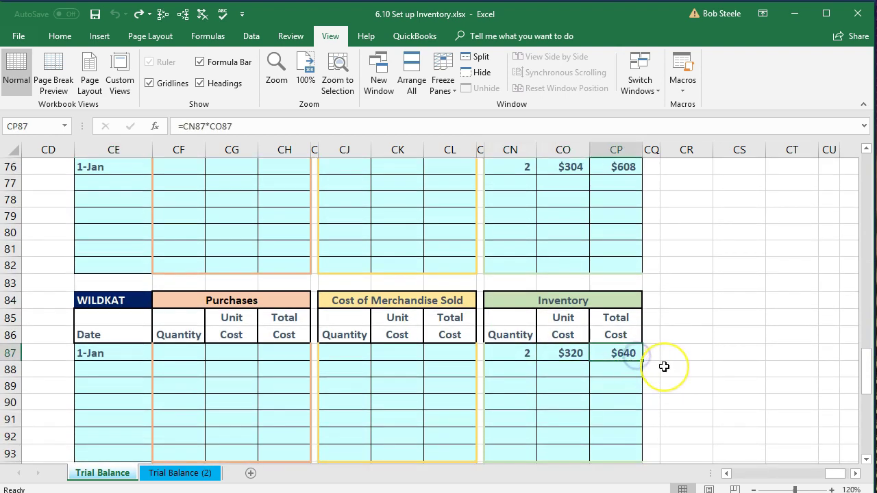
# Inspect the formula of the grand total in CP95 and trace its referenced cells up to the ELP record
pyautogui.scroll(-2, 664, 366)
pyautogui.doubleClick(629, 389)
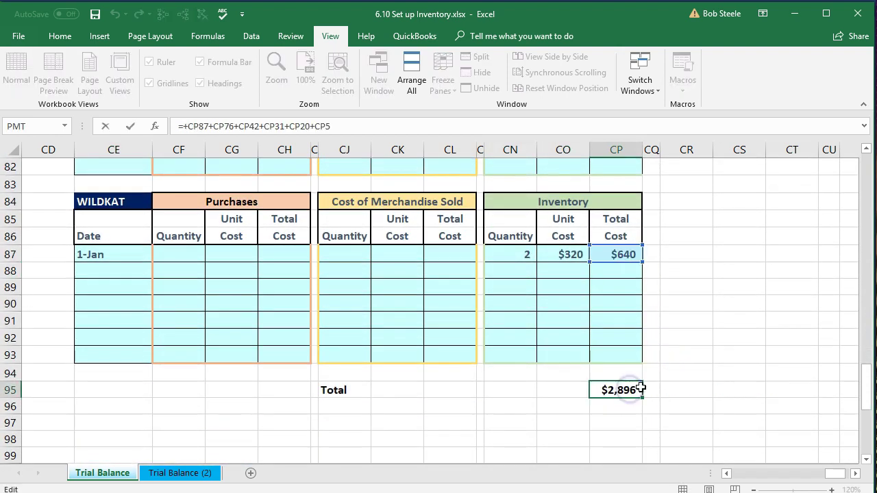
pyautogui.scroll(20, 642, 387)
pyautogui.scroll(4, 642, 386)
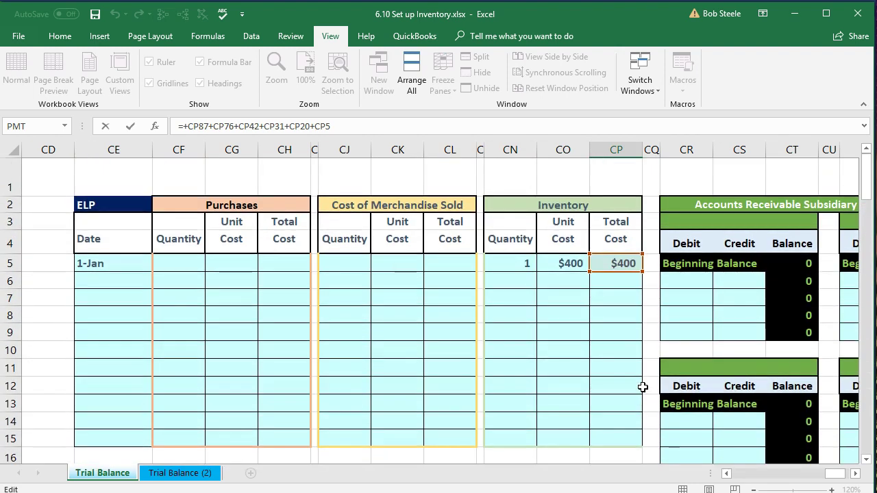
pyautogui.press('Return')
pyautogui.click(617, 392)
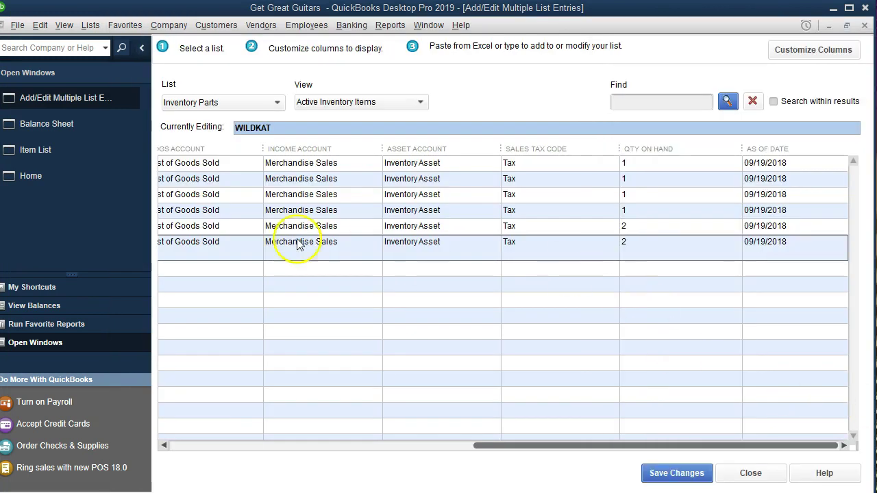
# Drill into the balance sheet's Inventory Asset amount and set the transaction report's start date to 01/01/2018
pyautogui.click(53, 126)
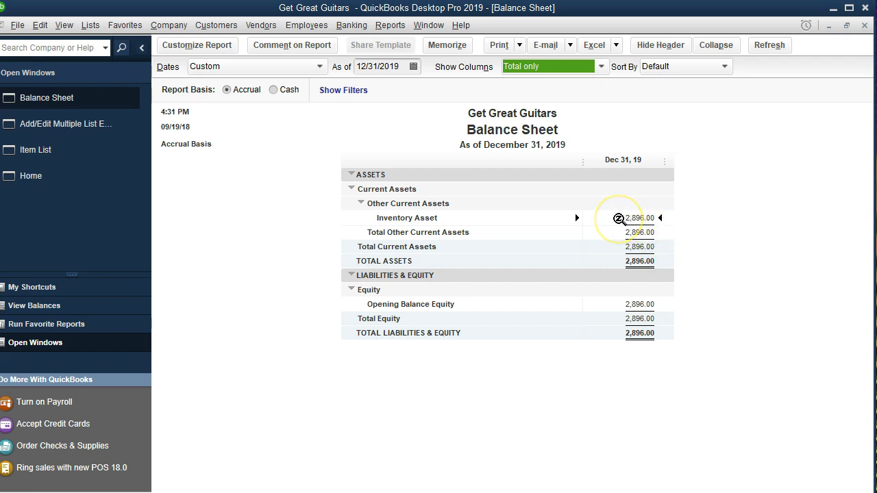
pyautogui.doubleClick(618, 218)
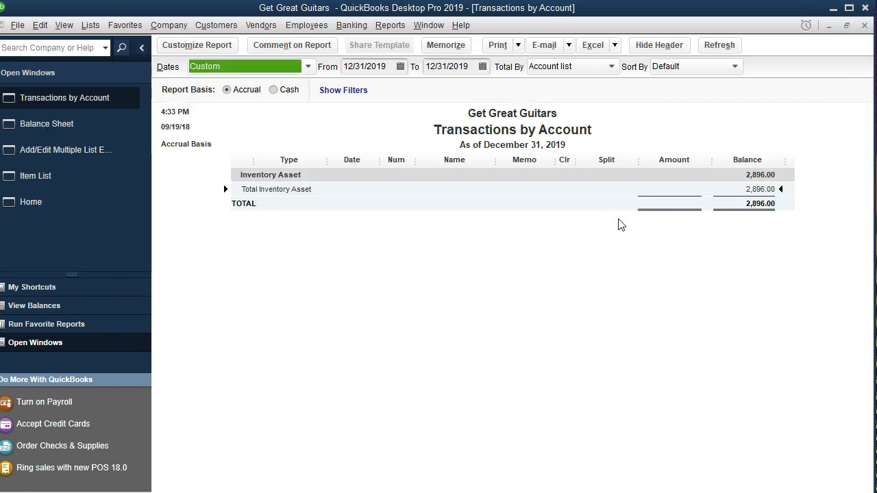
pyautogui.click(381, 68)
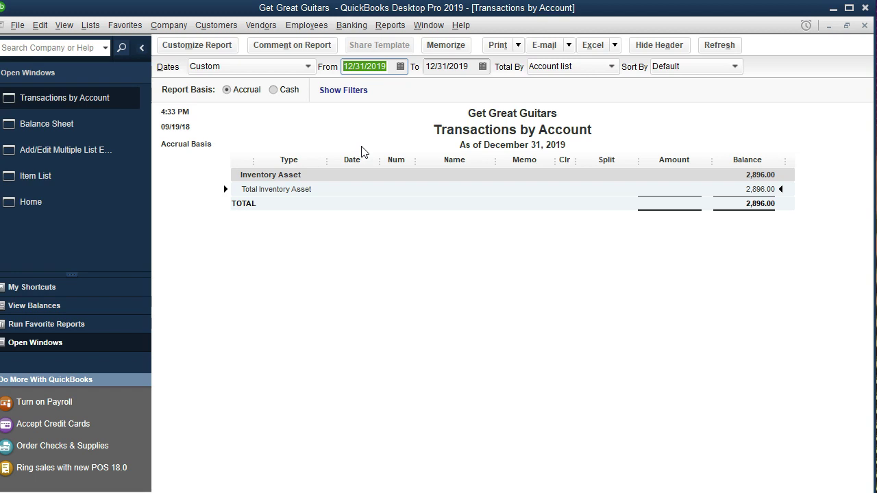
pyautogui.write('0')
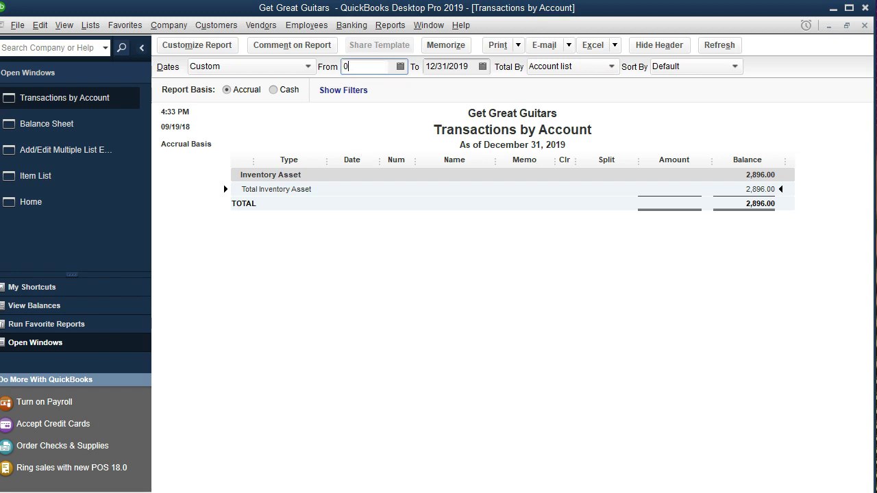
pyautogui.write('1/01/2018')
pyautogui.press('Tab')
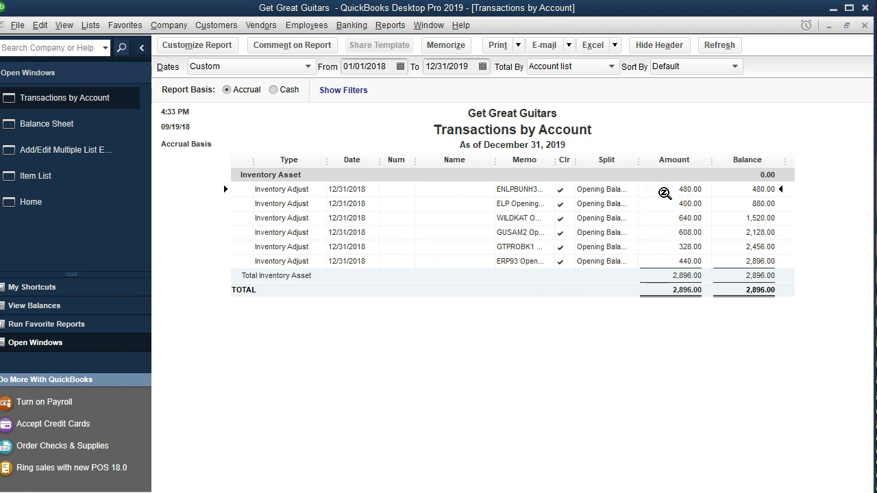
# Inspect the ENLPBUNH3 inventory adjustment behind the report, then close it and the report without memorizing the report
pyautogui.doubleClick(665, 193)
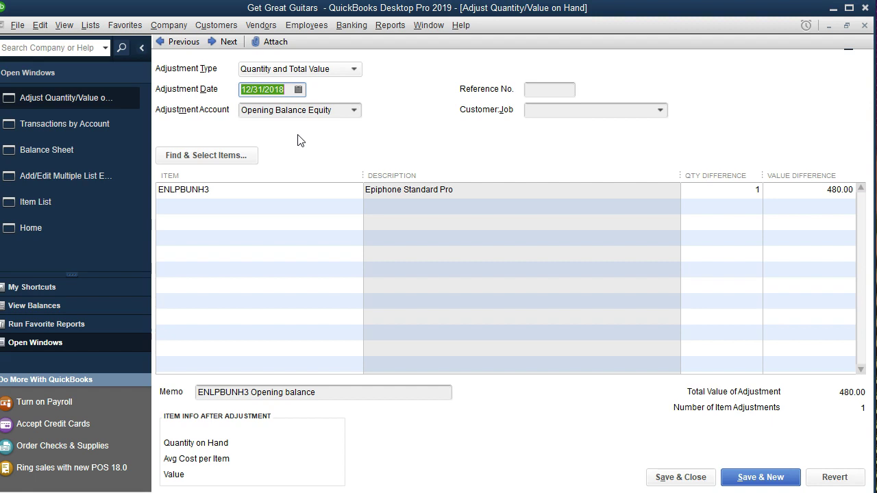
pyautogui.click(865, 26)
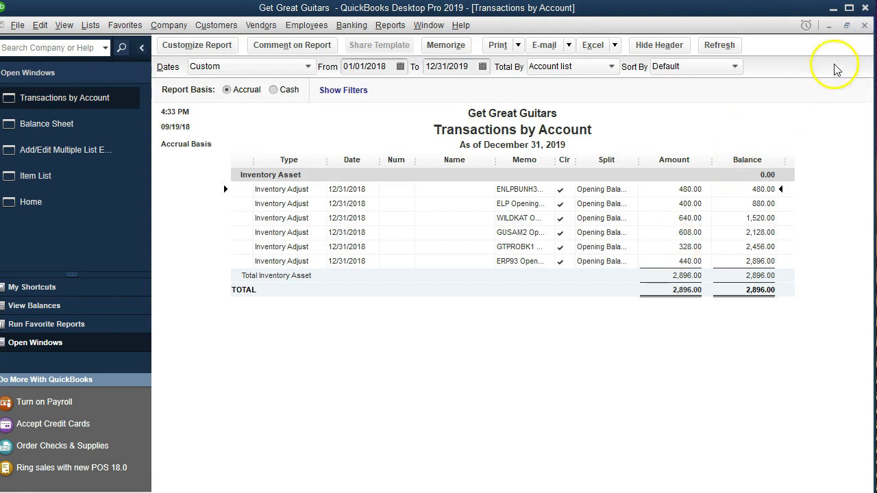
pyautogui.click(865, 26)
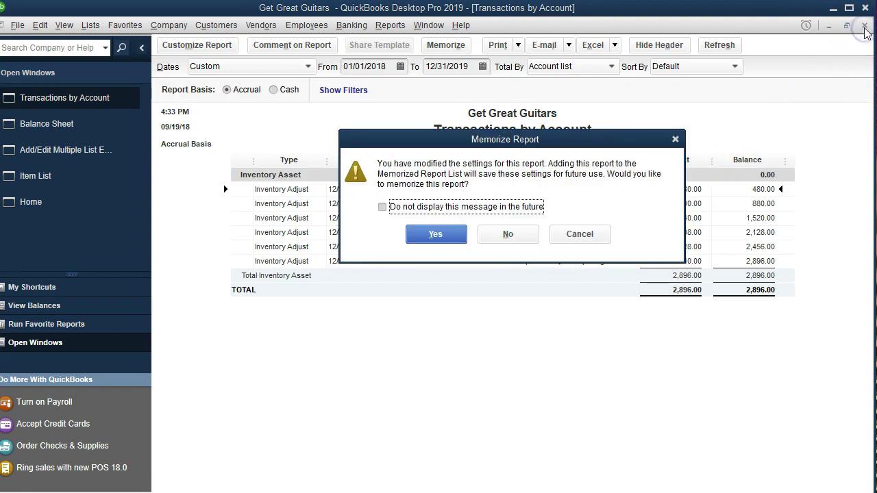
pyautogui.click(507, 234)
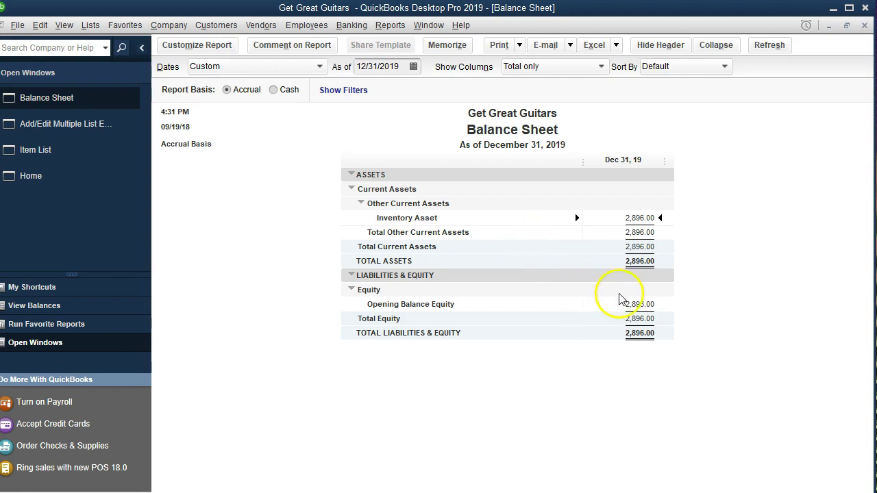
# Examine the Opening Balance Equity amount on the balance sheet against the Inventory Asset amount
pyautogui.click(639, 304)
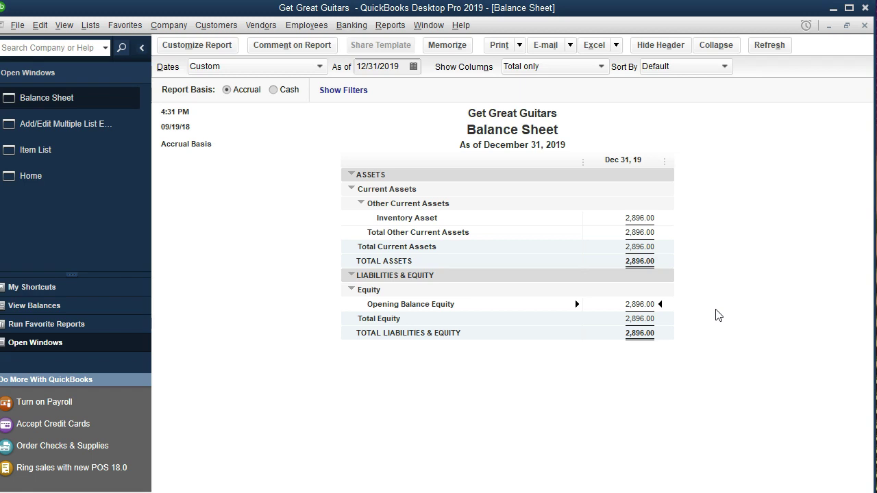
pyautogui.click(697, 314)
pyautogui.click(672, 315)
pyautogui.click(285, 435)
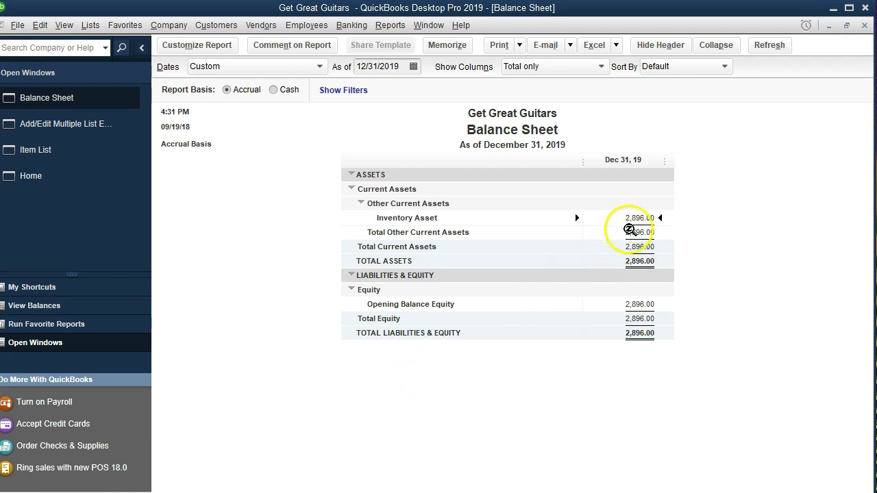
# Reopen the transaction detail behind Inventory Asset and set its start date to 12/31/2018
pyautogui.doubleClick(648, 218)
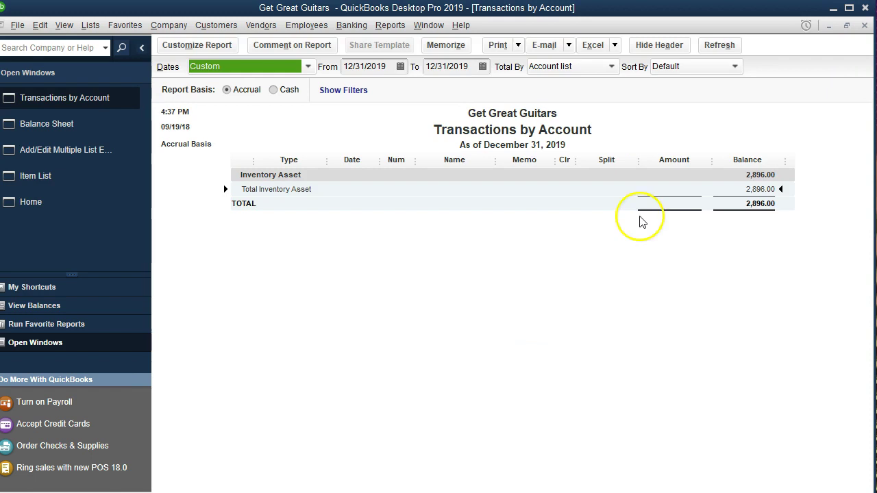
pyautogui.click(391, 63)
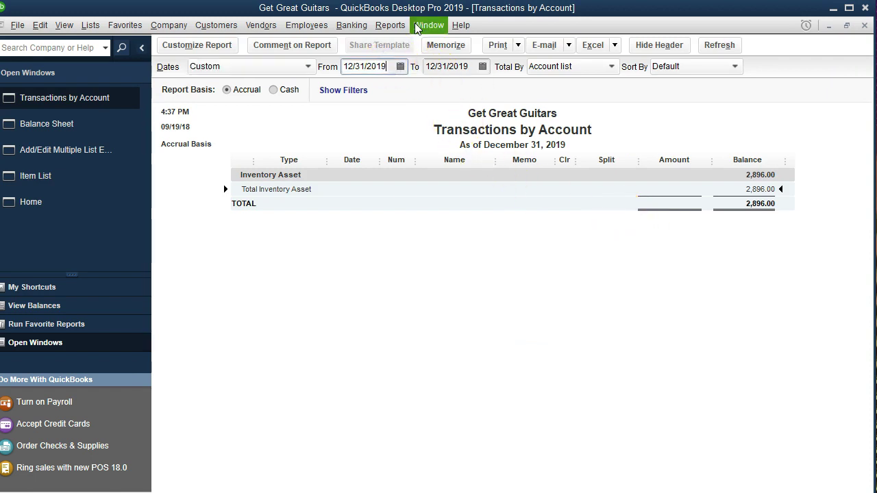
pyautogui.press('BackSpace')
pyautogui.press('BackSpace')
pyautogui.write('18')
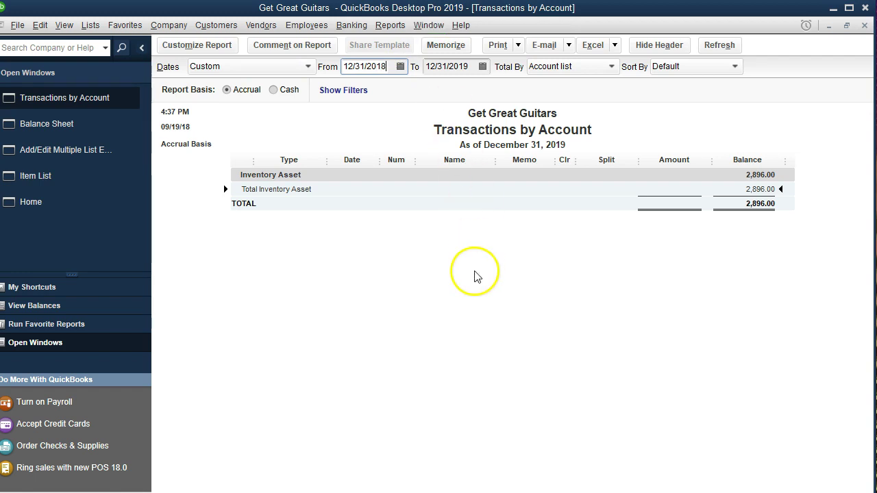
pyautogui.click(478, 276)
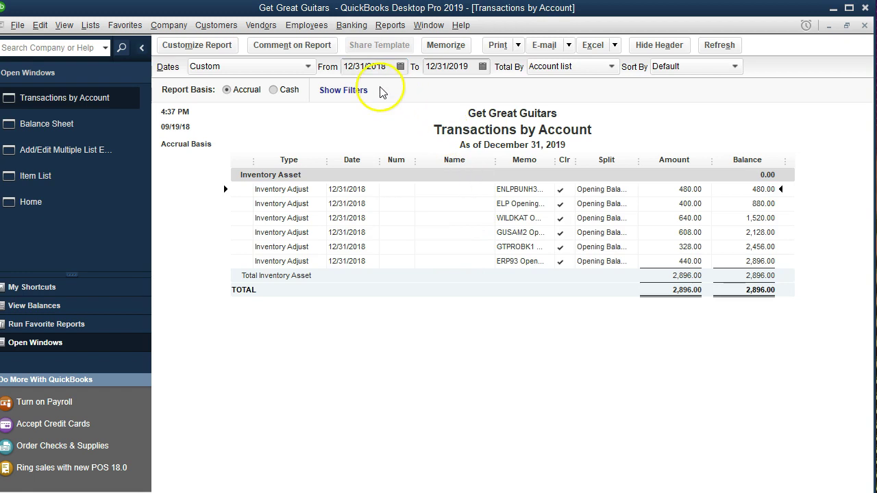
# Check the adjustment date on the ENLPBUNH3 opening balance adjustment and close the adjustment form
pyautogui.doubleClick(690, 190)
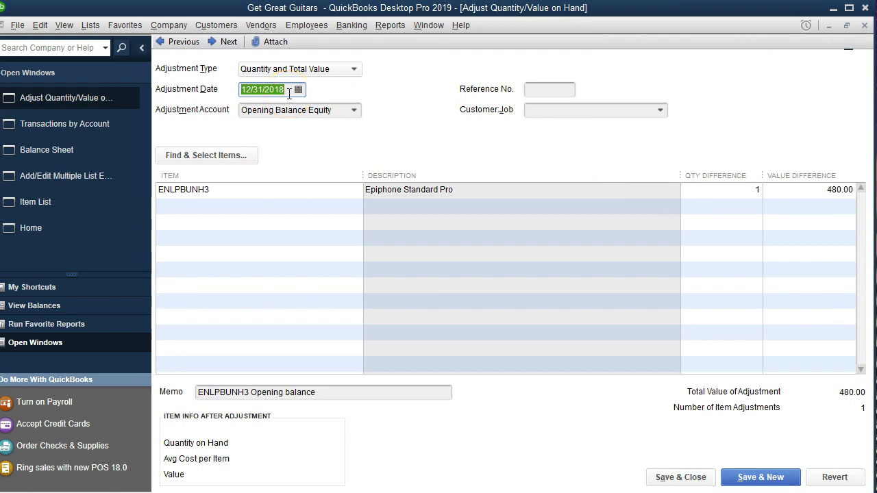
pyautogui.click(289, 92)
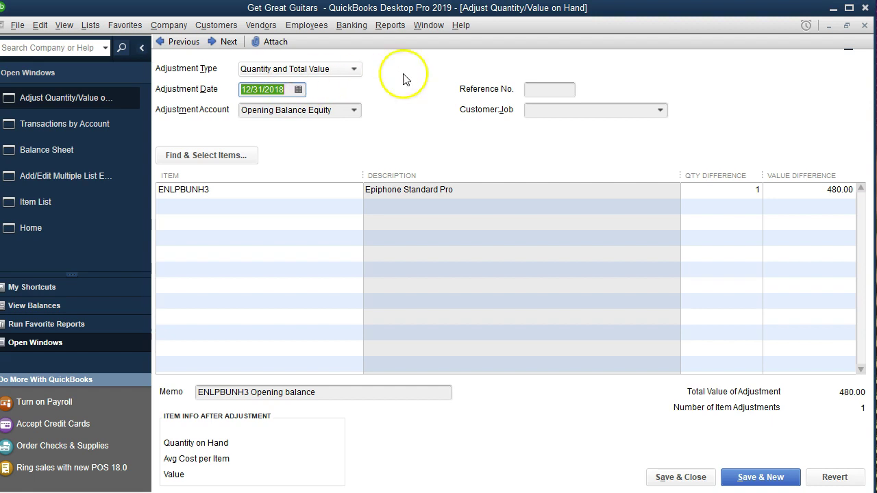
pyautogui.click(864, 28)
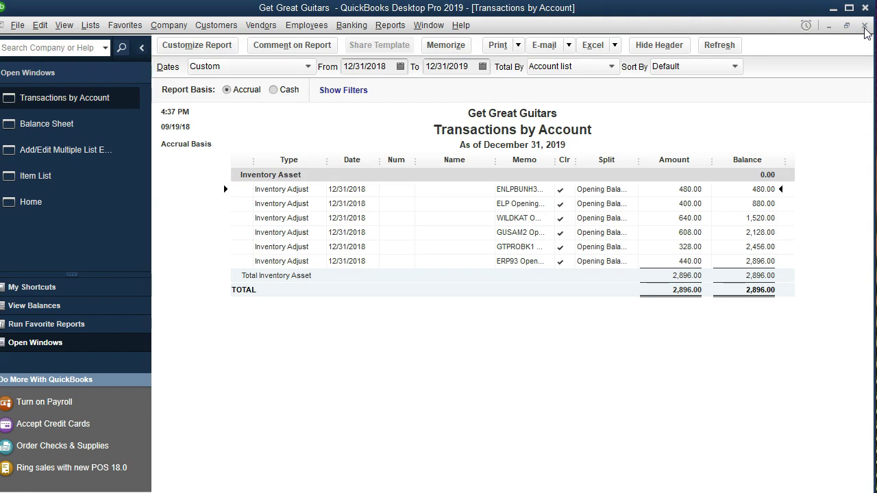
# Close the Transactions by Account report without memorizing it and turn off the memorize-report message for the future
pyautogui.click(864, 28)
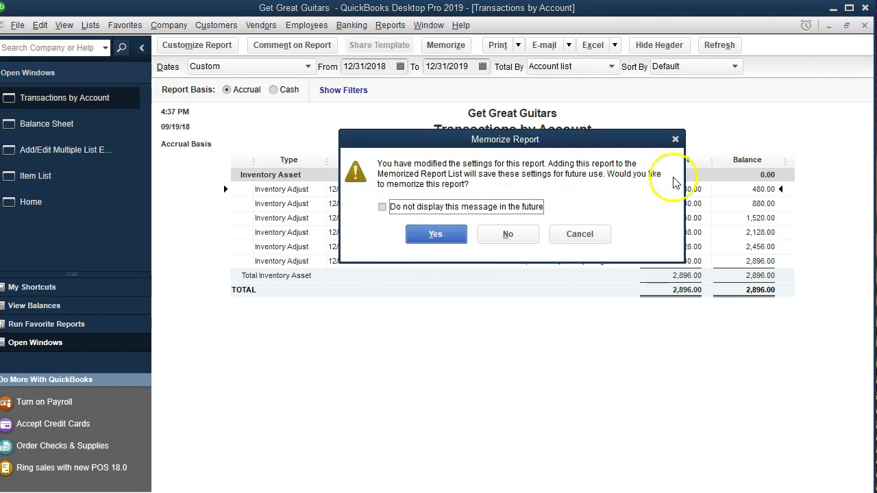
pyautogui.click(383, 208)
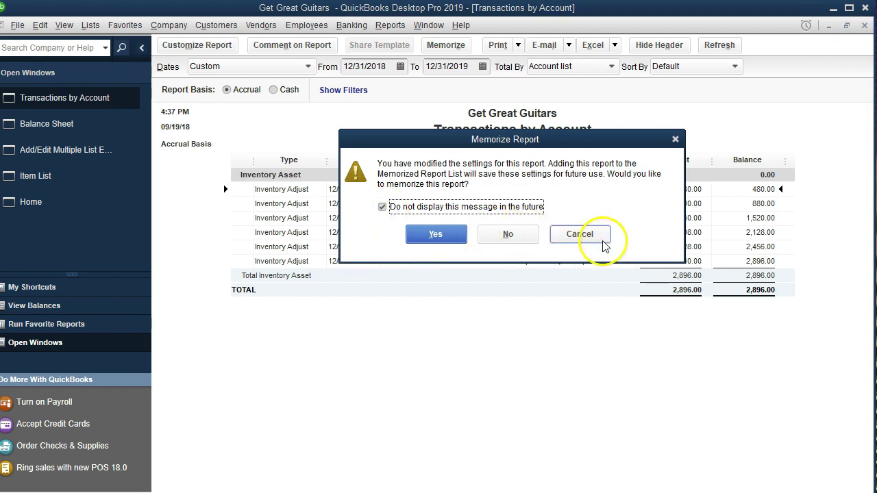
pyautogui.click(580, 234)
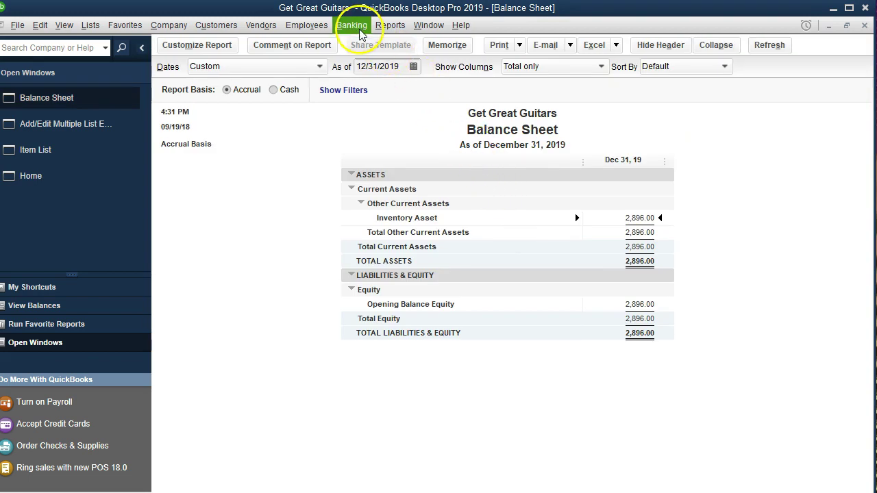
# Open the account register for Inventory Asset
pyautogui.click(361, 33)
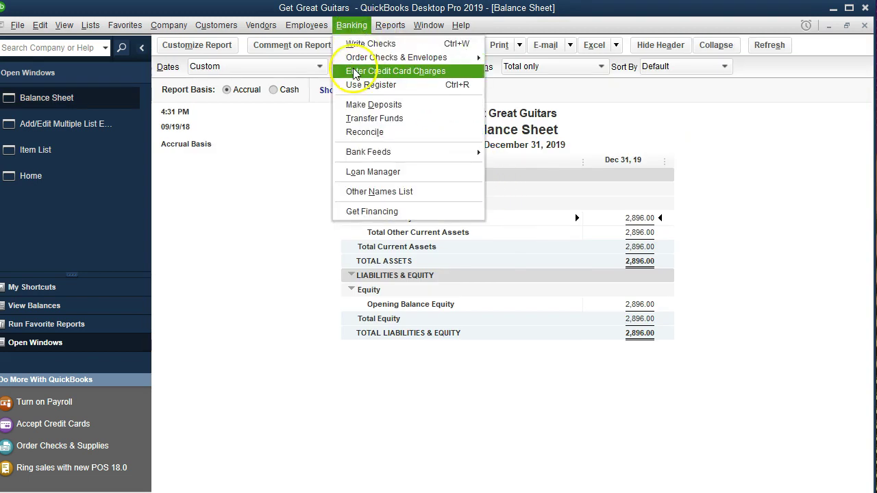
pyautogui.click(404, 86)
pyautogui.click(383, 104)
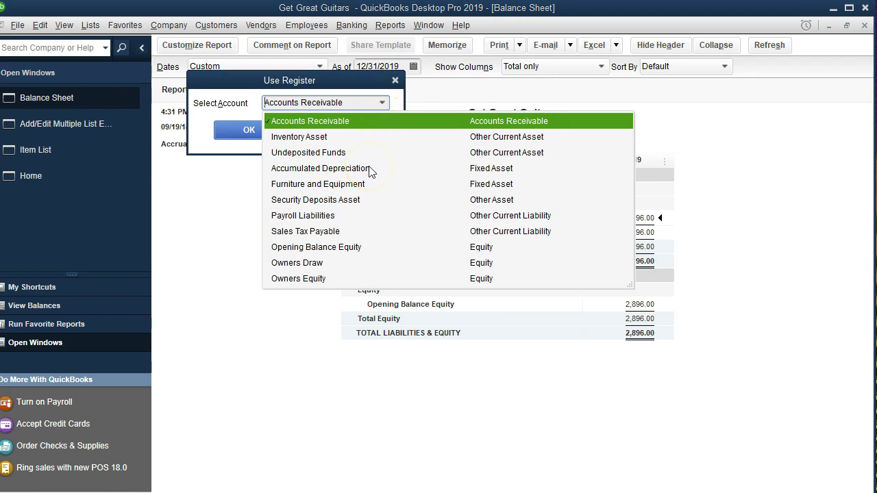
pyautogui.click(330, 139)
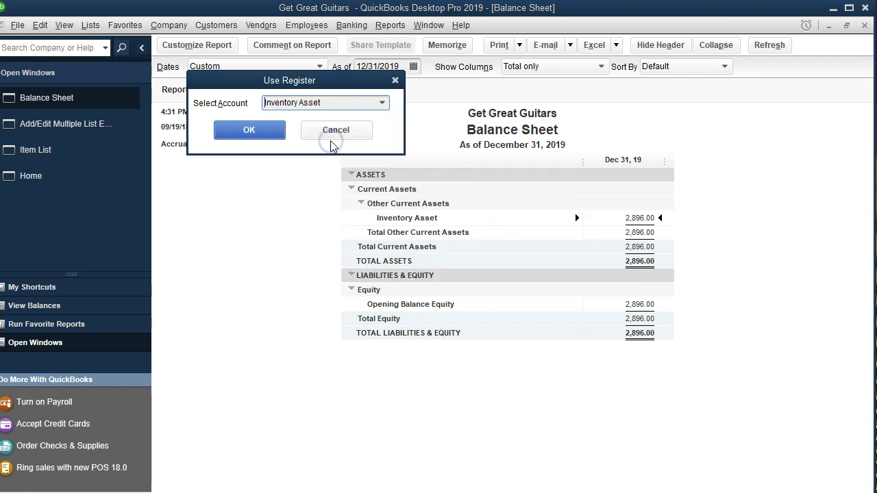
pyautogui.click(278, 132)
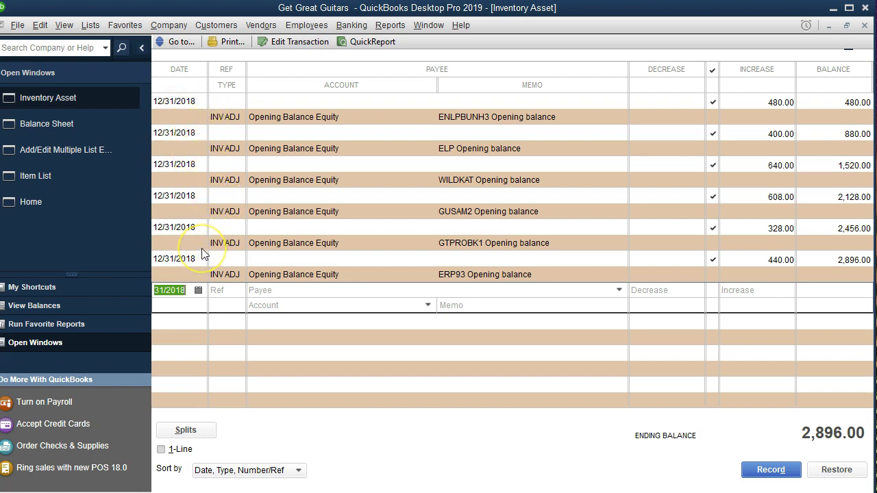
# Inspect the ENLPBUNH3 opening balance adjustment from its register entry, then close the adjustment and the register
pyautogui.click(228, 119)
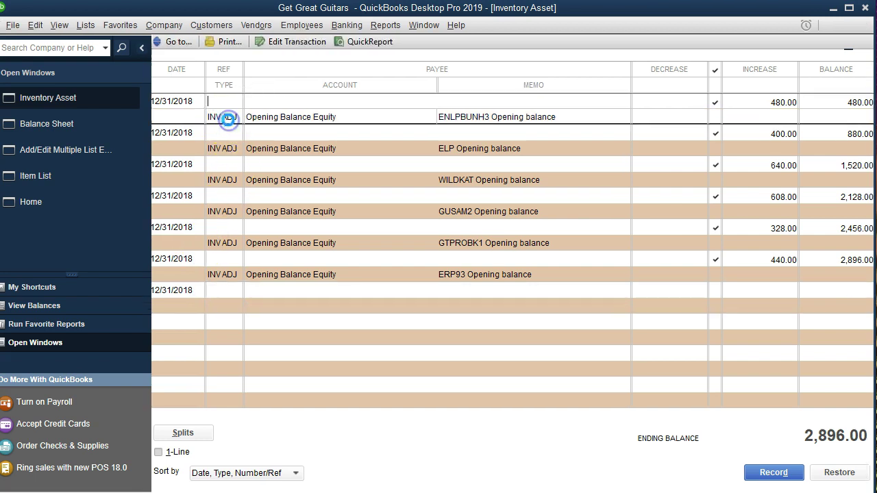
pyautogui.doubleClick(228, 119)
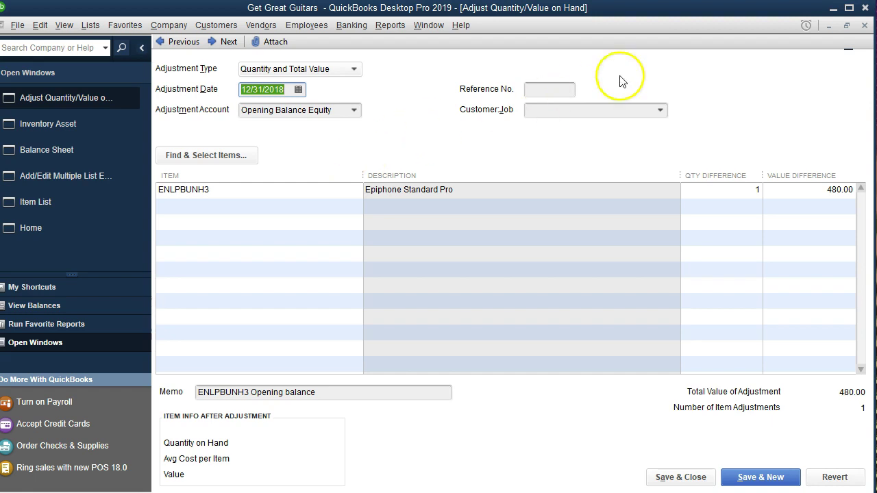
pyautogui.click(864, 25)
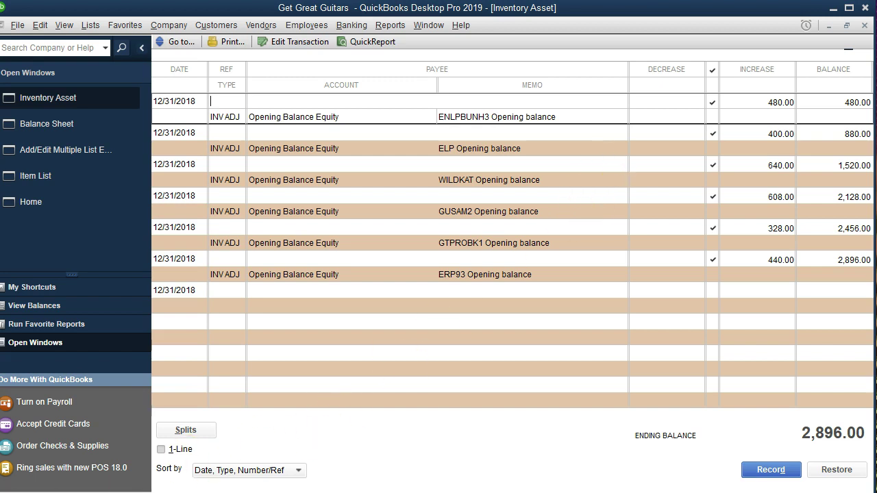
pyautogui.click(865, 25)
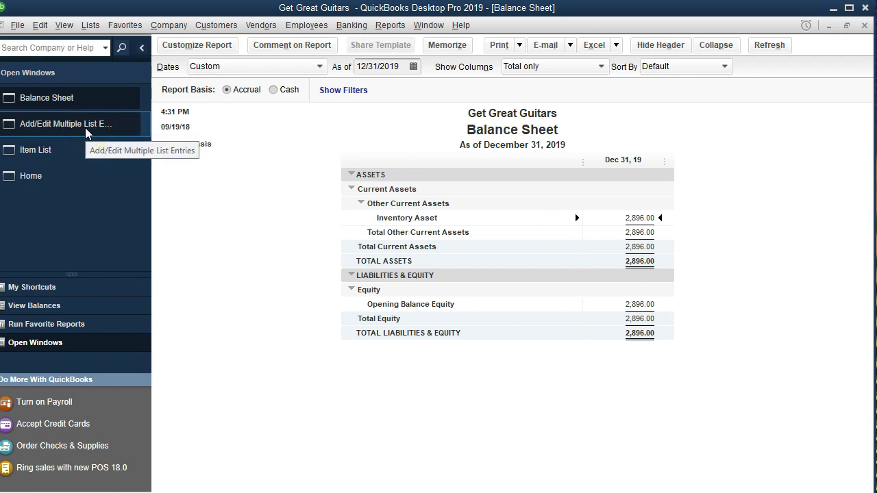
# Review the inventory parts' quantities and prices in the item list alongside the balance sheet
pyautogui.click(74, 147)
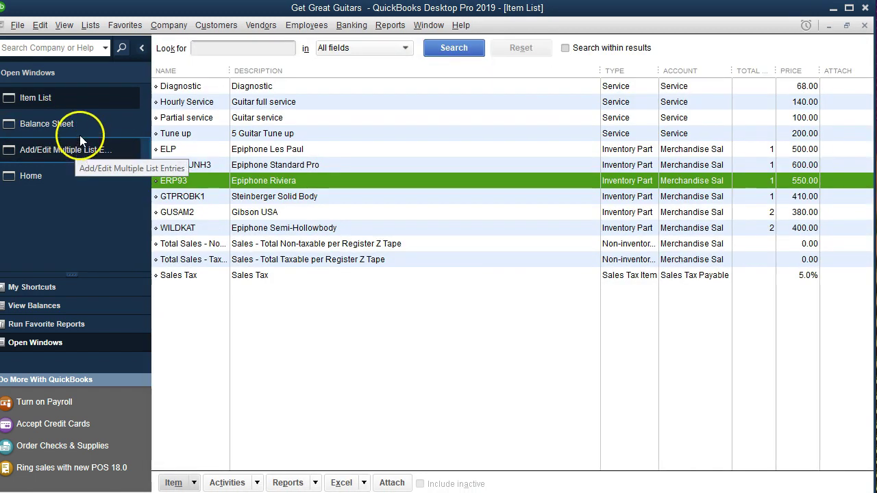
pyautogui.click(73, 124)
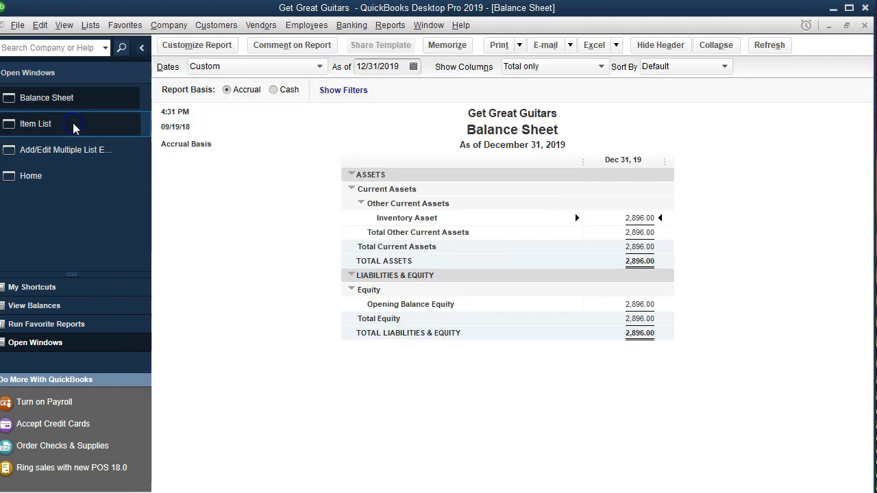
pyautogui.click(62, 125)
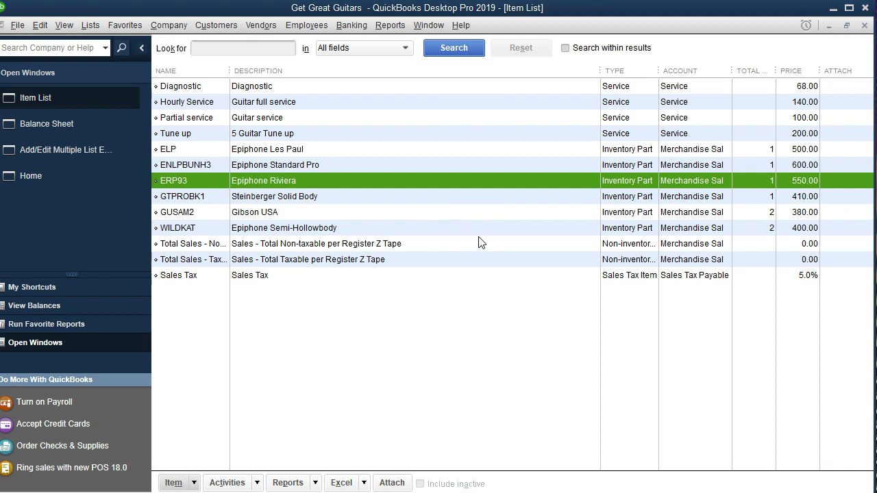
pyautogui.click(493, 454)
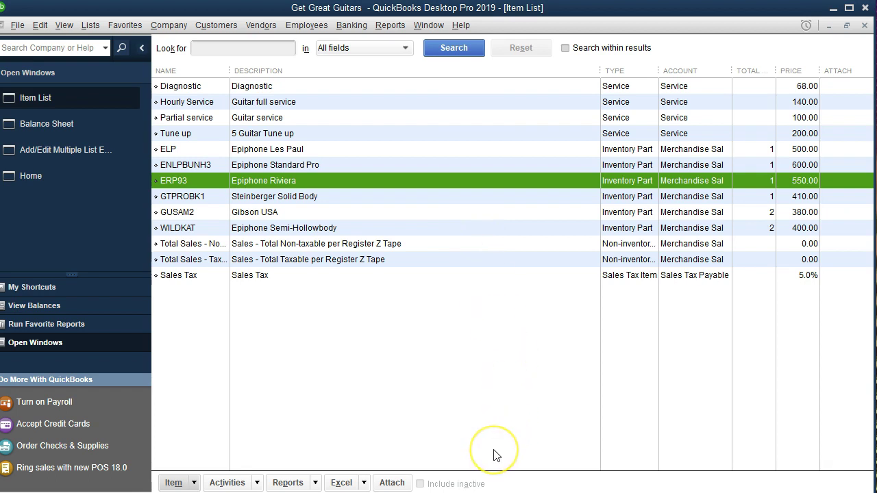